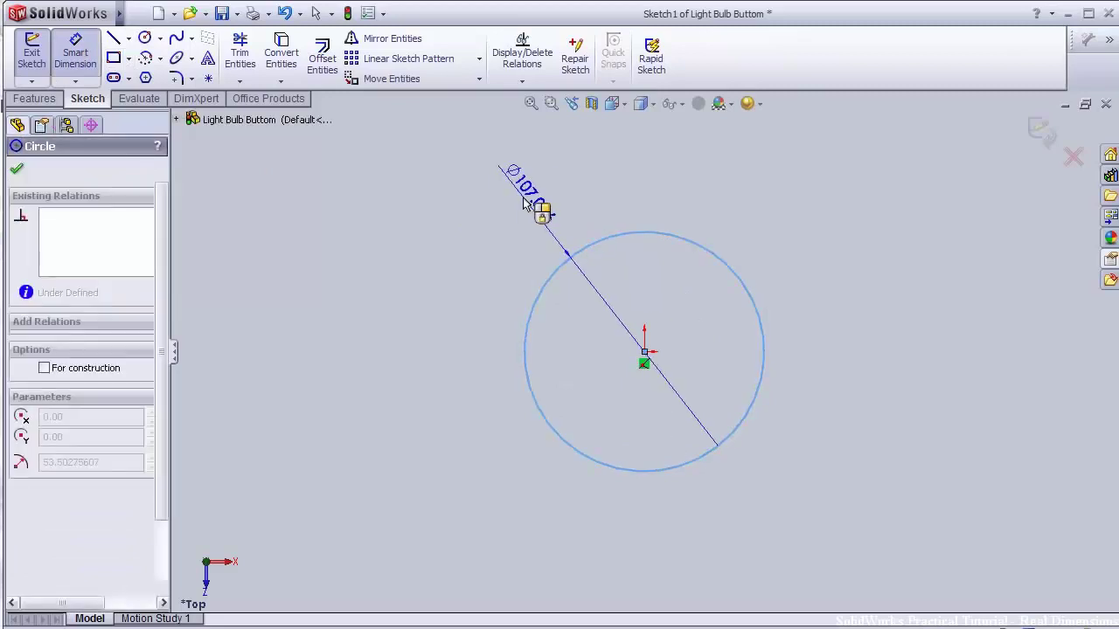
Dimension the circle centred on the origin to a diameter of 27 mm
left_click(528, 206)
type("27")
key("Return")
Extrude the 27 mm circle into a solid cylinder
left_click(34, 98)
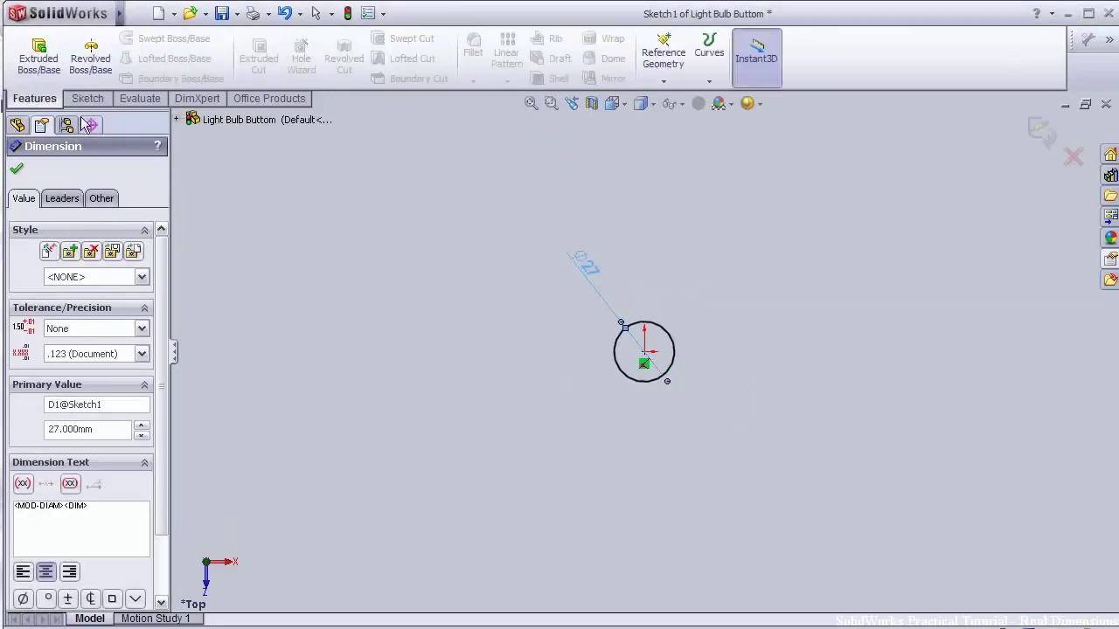
left_click(39, 58)
left_click(16, 168)
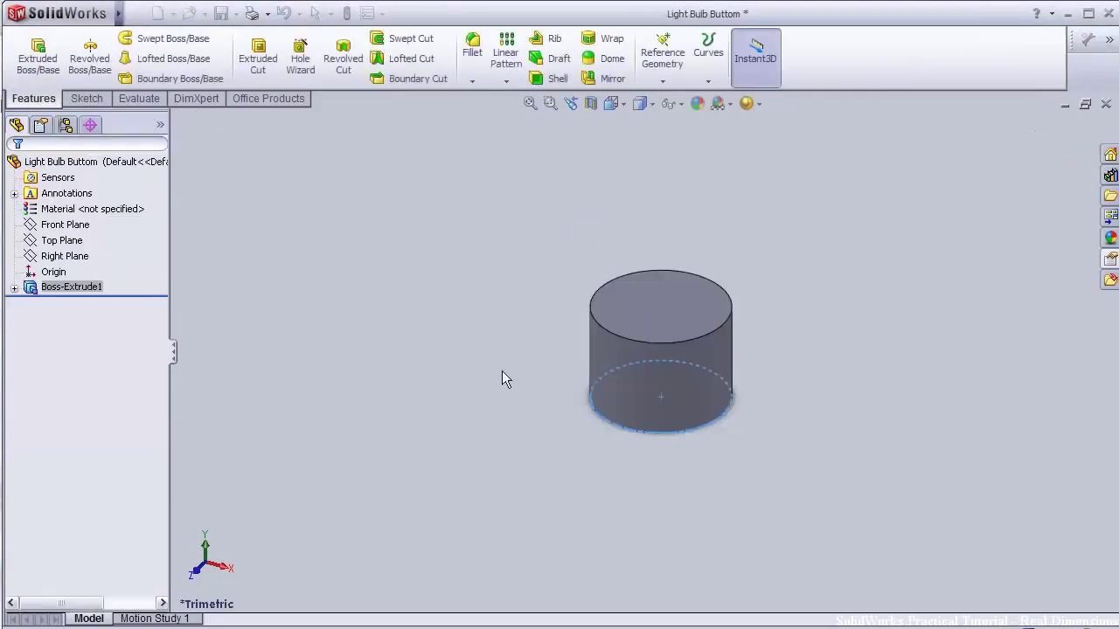
Sketch a small circle on the Right Plane, centred on the lower corner of the cylinder's outline
middle_click_drag(612, 384, 724, 372)
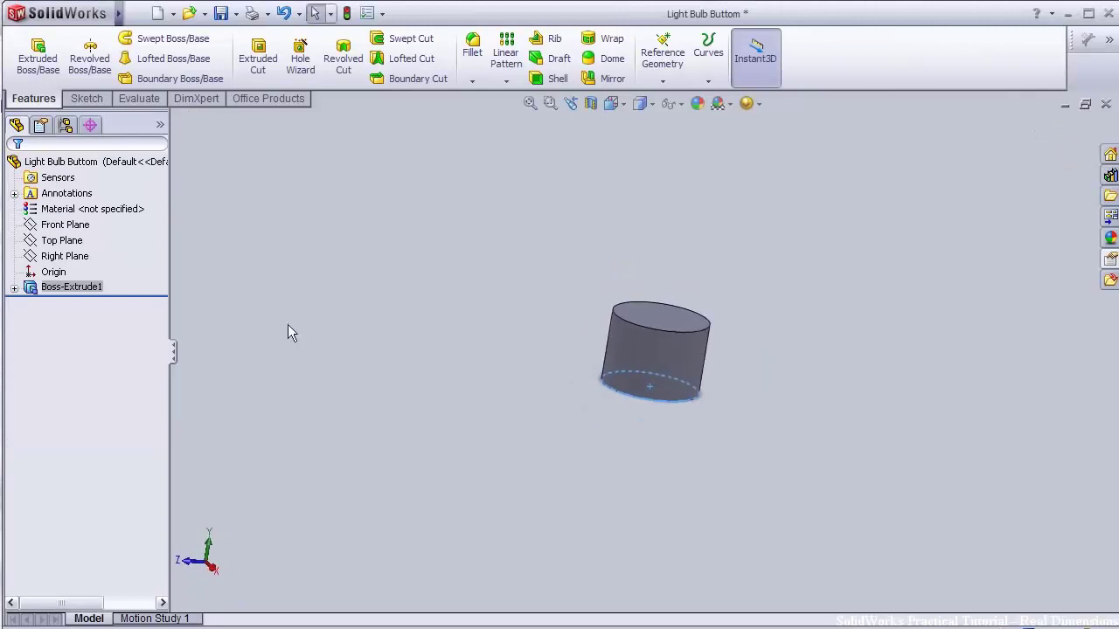
left_click(65, 256)
key("space")
left_click(112, 316)
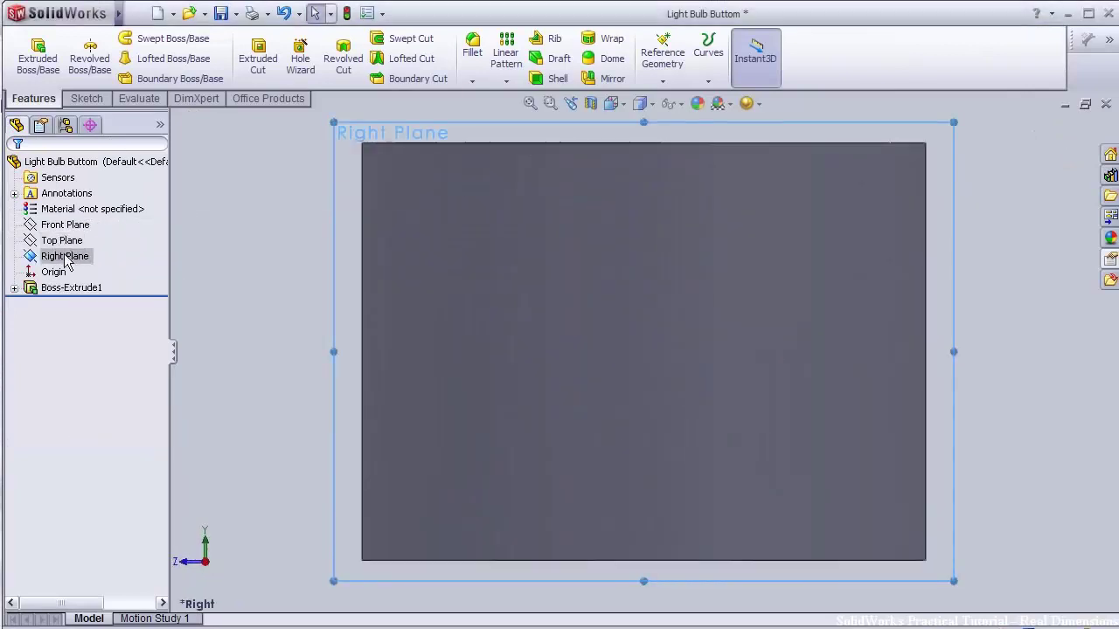
left_click(47, 232)
left_click(144, 38)
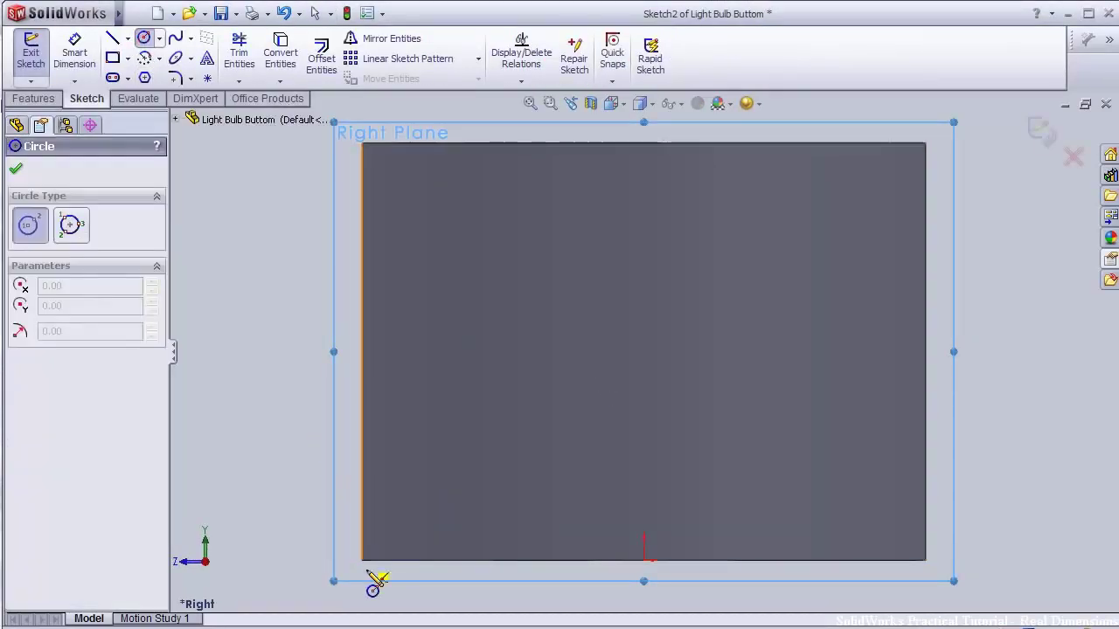
left_click(362, 561)
left_click(369, 539)
Dimension the small corner circle to a diameter of 3 mm and finish the sketch
left_click(74, 53)
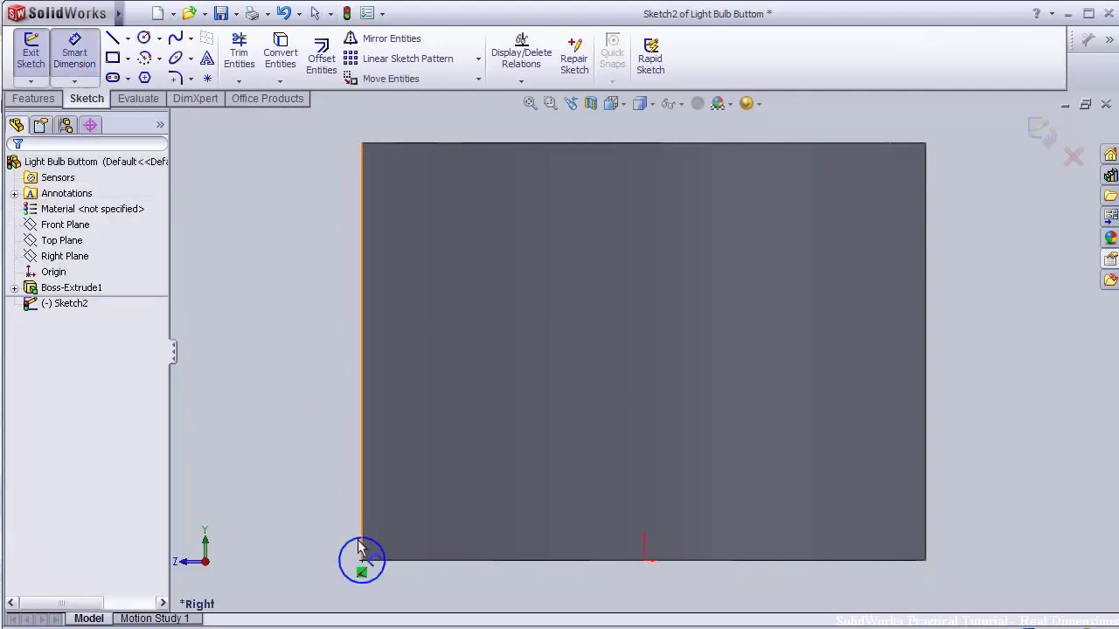
left_click(357, 538)
left_click(337, 516)
type("3")
key("Return")
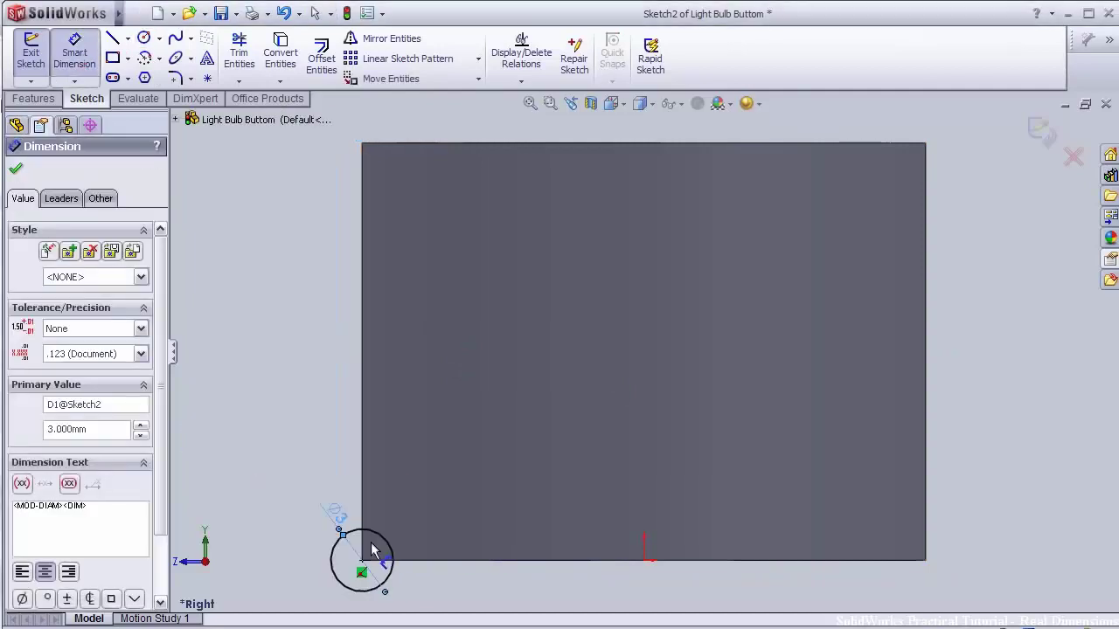
left_click(17, 170)
Sketch a circle on the Top Plane, centred on the origin and matching the cylinder's outer edge, and exit the sketch
middle_click_drag(293, 185, 314, 234)
scroll(315, 234, "up", 2)
left_click(62, 239)
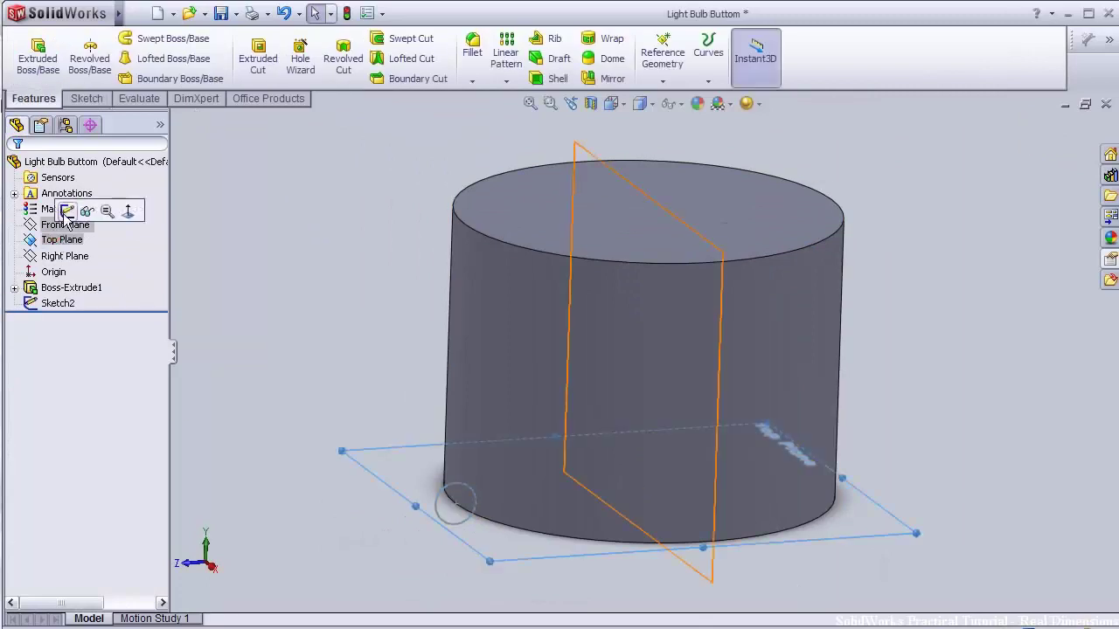
left_click(68, 210)
key("space")
left_click(175, 146)
left_click(144, 43)
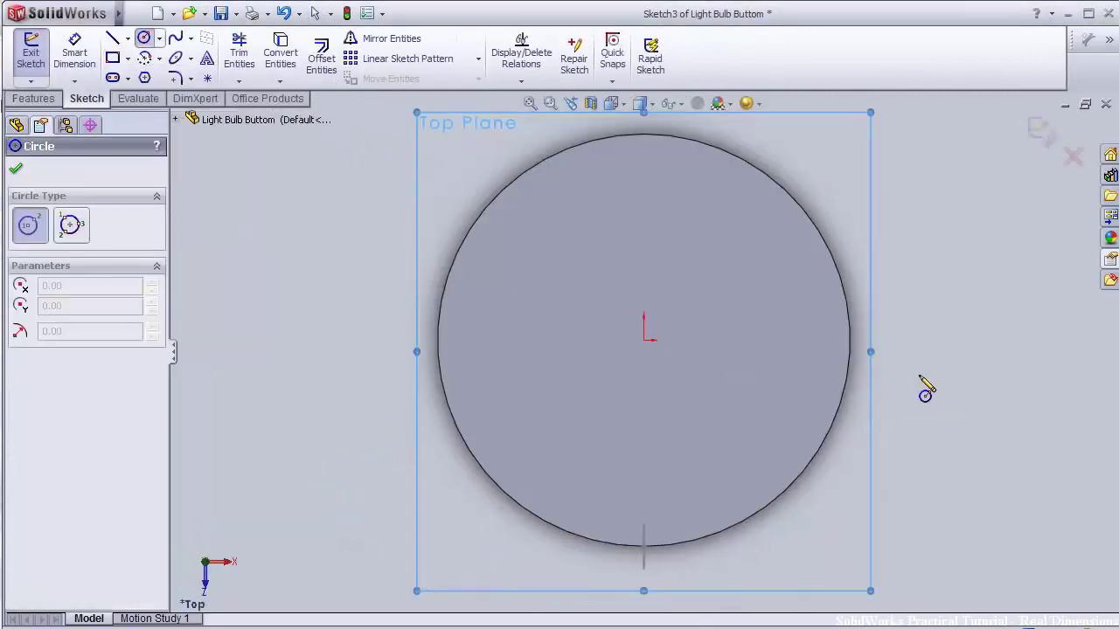
middle_click_drag(942, 381, 859, 424)
key("space")
double_click(866, 442)
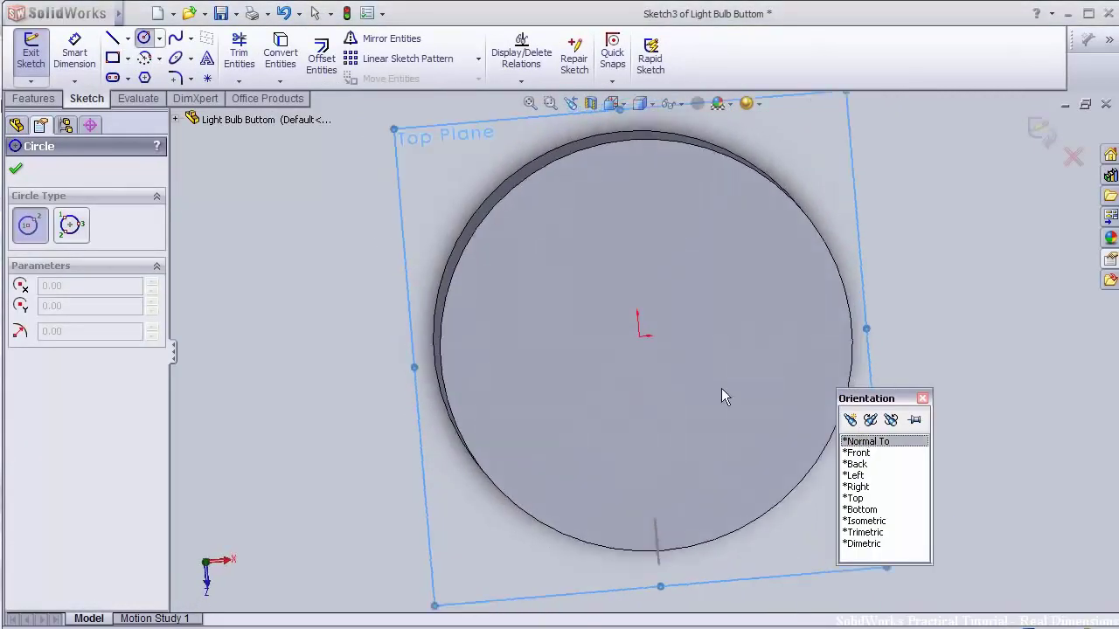
left_click(644, 340)
left_click(569, 148)
left_click(14, 168)
left_click(1038, 132)
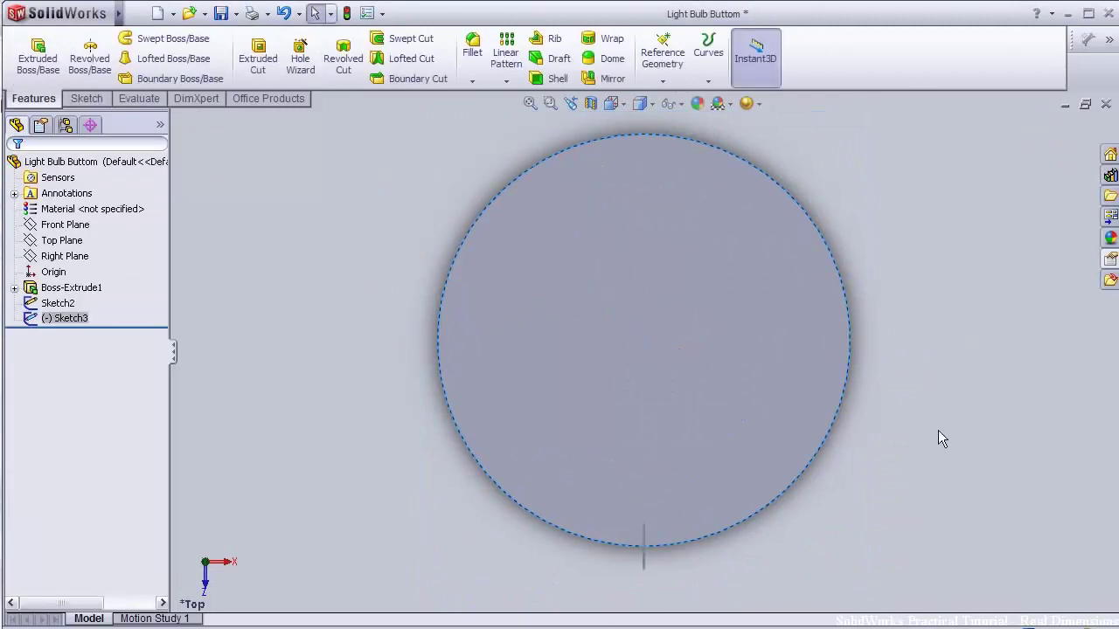
Create a clockwise constant-pitch helix from the base circle with a 4 mm pitch, 4 revolutions and a 360° start angle
mouse_move(938, 430)
middle_mouse_down()
mouse_move(844, 221)
mouse_move(410, 388)
mouse_move(382, 357)
mouse_move(466, 277)
middle_mouse_up()
mouse_move(181, 21)
left_click(233, 14)
mouse_move(289, 190)
left_click(455, 275)
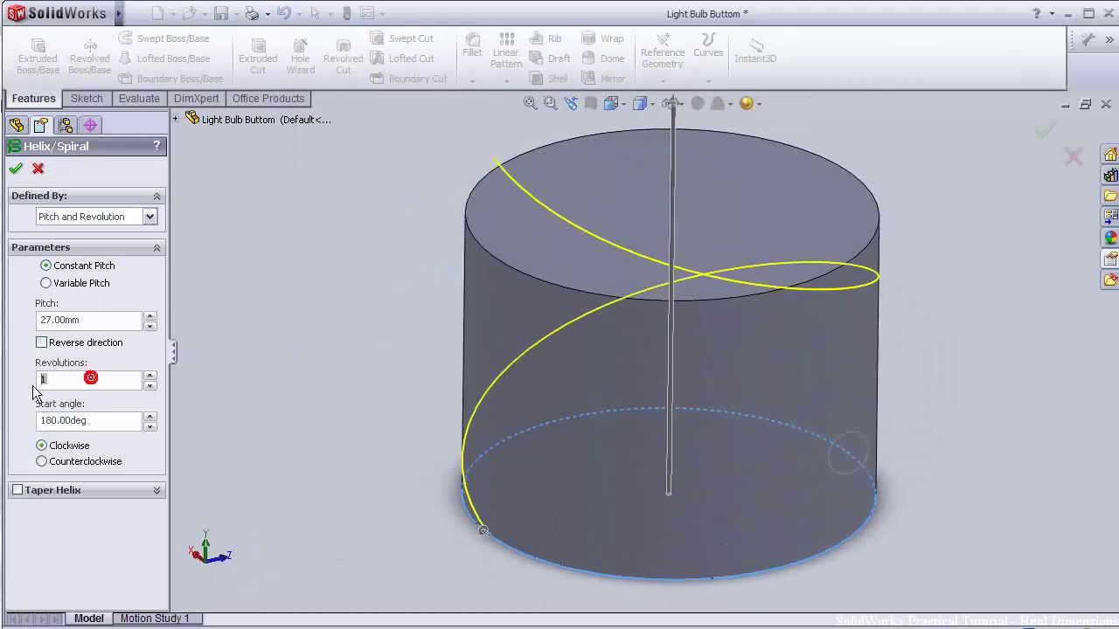
left_click(85, 378)
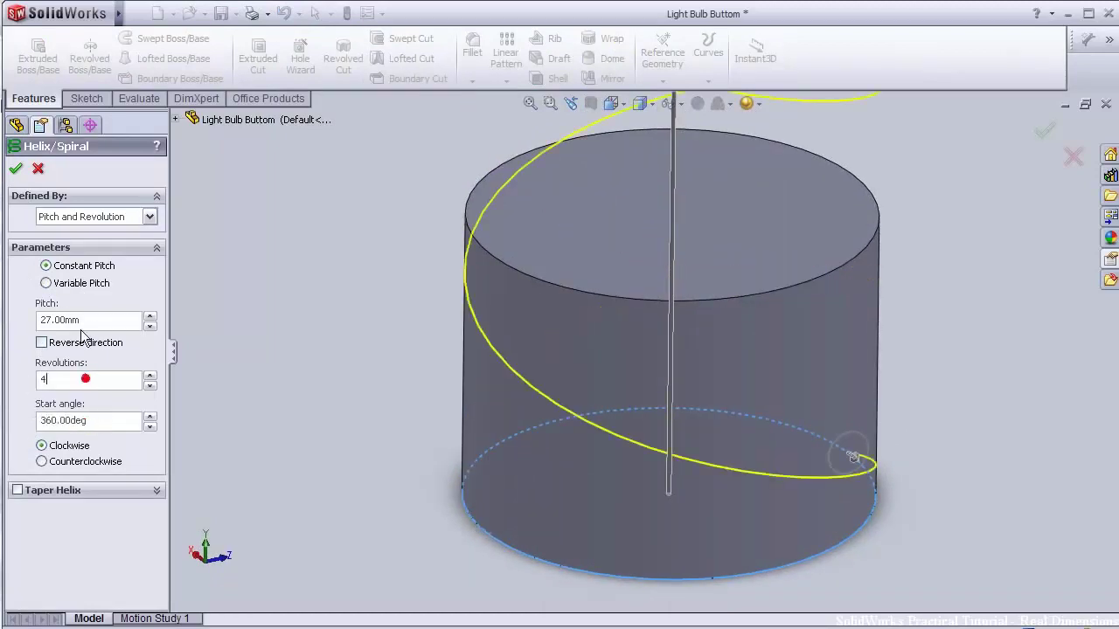
type("4")
key("Return")
middle_click_drag(879, 292, 951, 401)
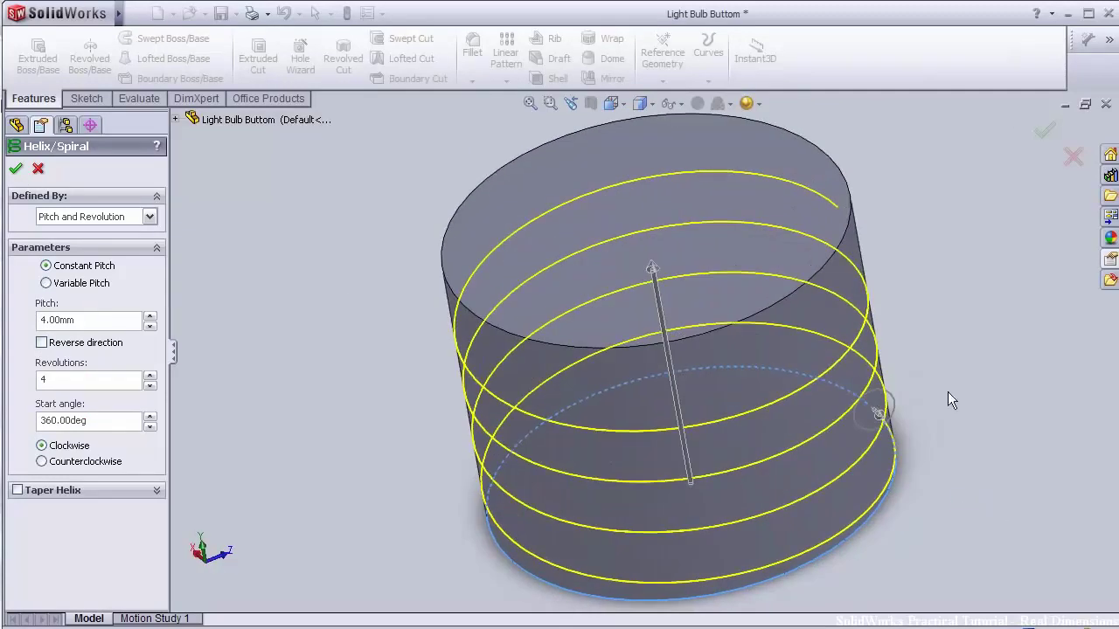
left_click(16, 170)
Make a swept cut around the cylinder using the 3 mm circle as profile and the helix as path
middle_click_drag(769, 327, 344, 379)
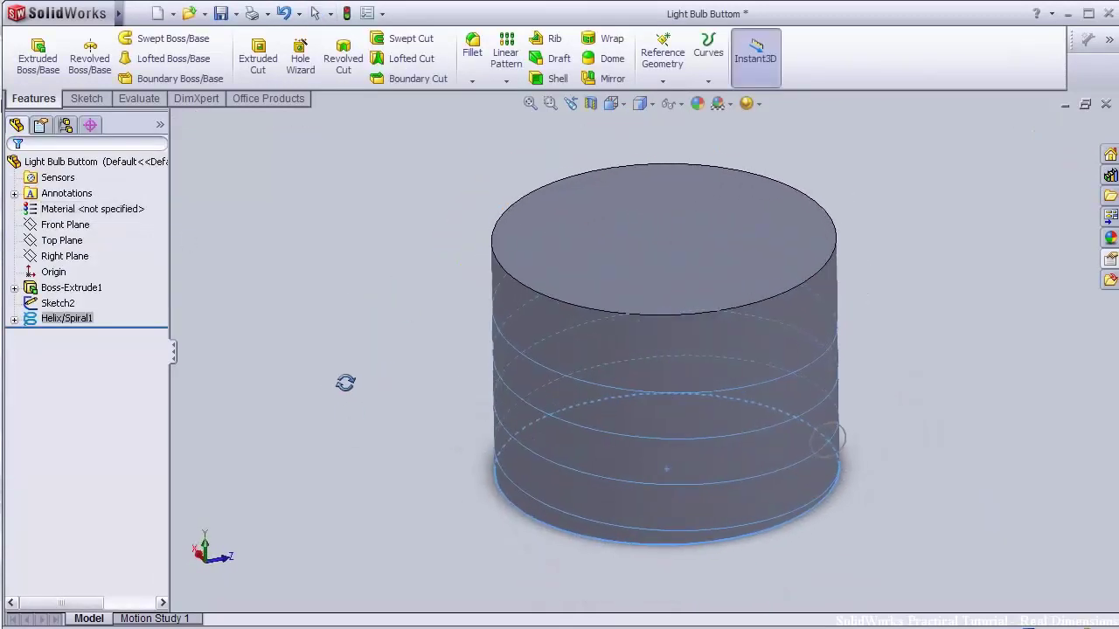
left_click(408, 39)
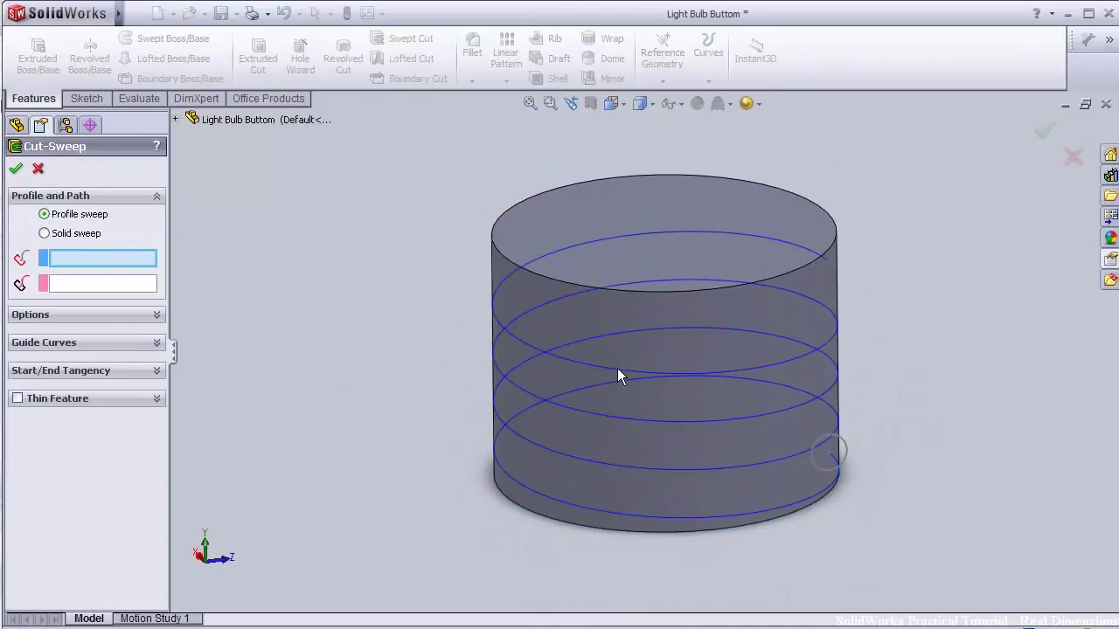
left_click(844, 453)
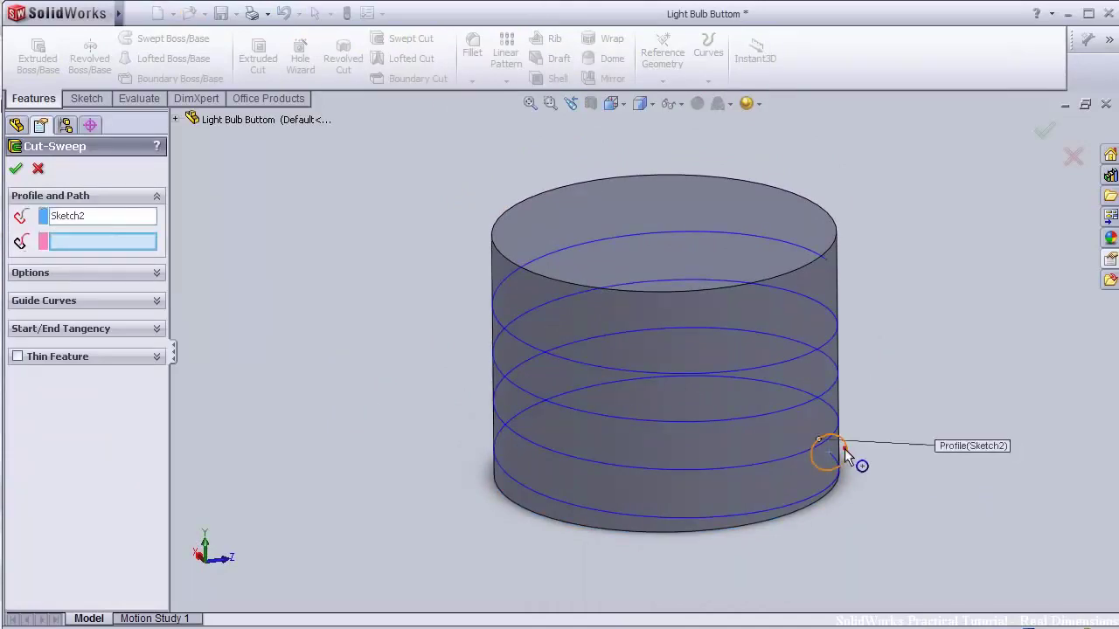
left_click(564, 509)
middle_click_drag(385, 512, 765, 371)
key("Return")
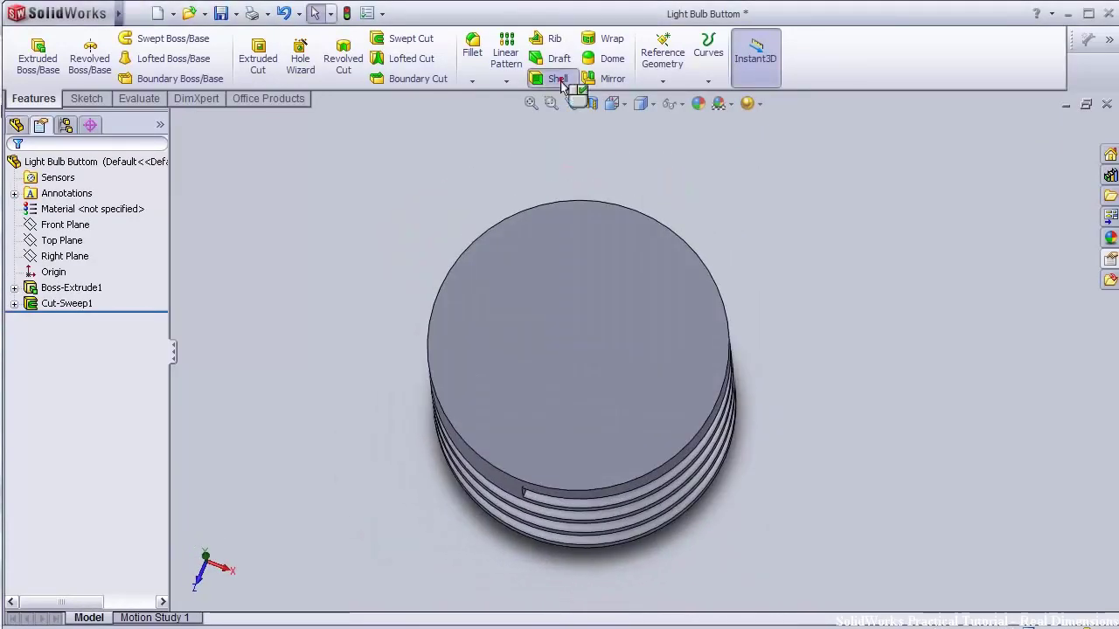
Shell the threaded cylinder with a 0.5 mm wall thickness, removing the flat top face
left_click(557, 79)
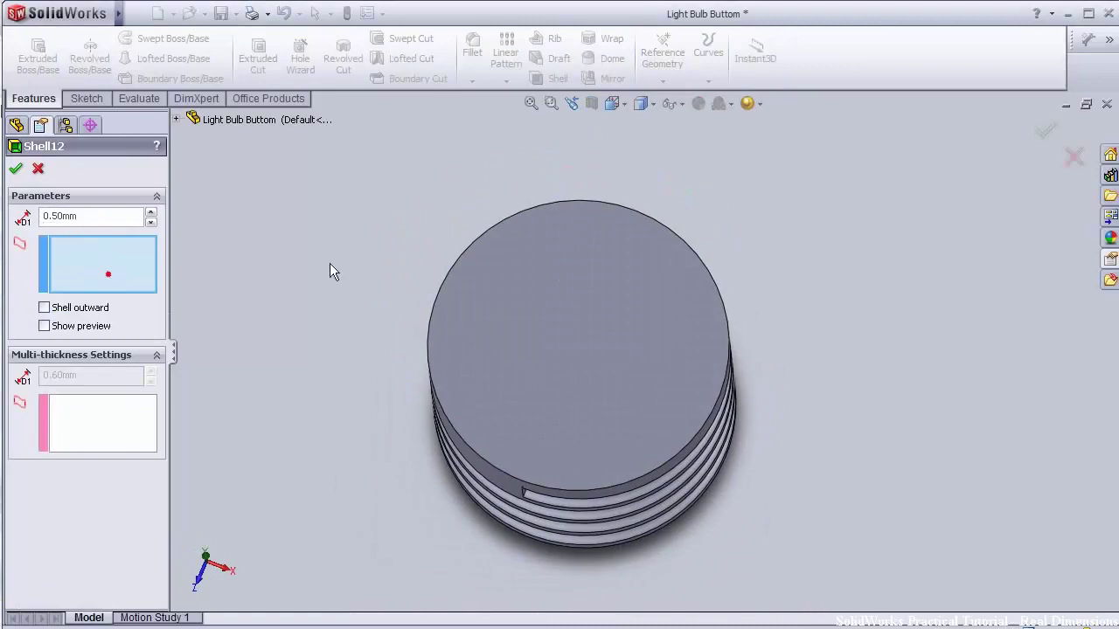
left_click(532, 304)
middle_click_drag(679, 318, 489, 107)
Add a 0.3 mm face fillet between the cylinder's outer face and the helical groove face
left_click(472, 48)
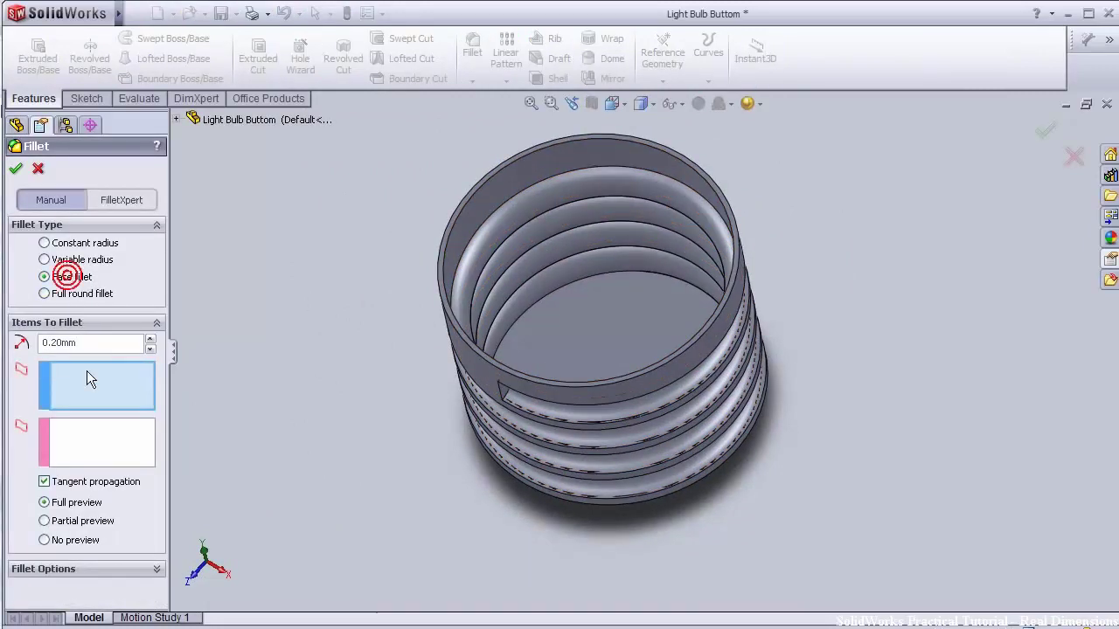
middle_click_drag(347, 332, 410, 285)
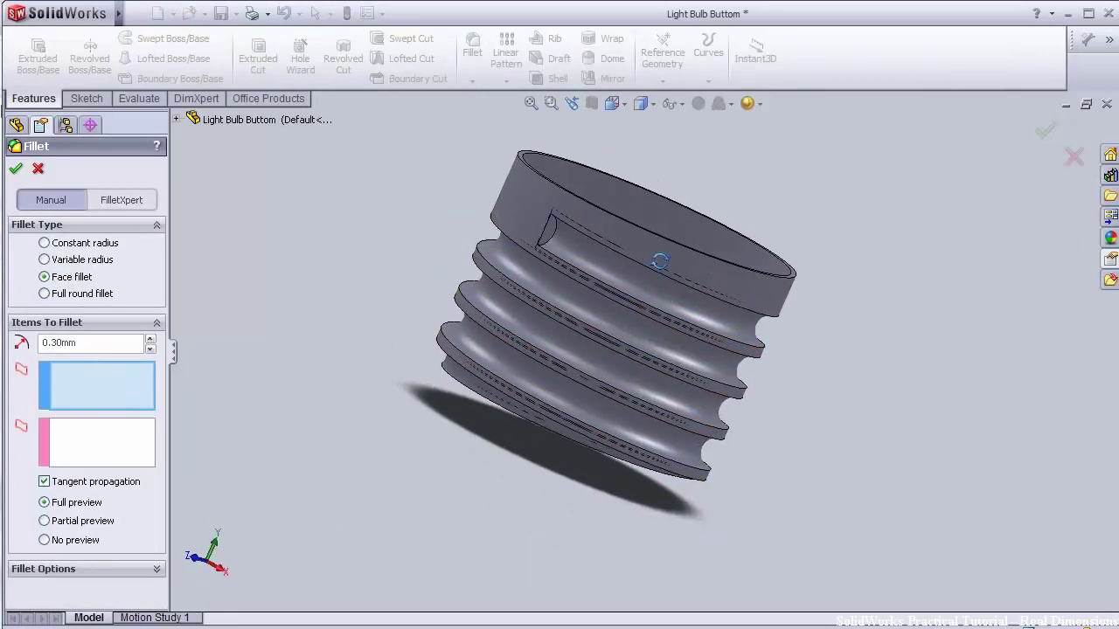
scroll(606, 289, "down", 8)
left_click(510, 196)
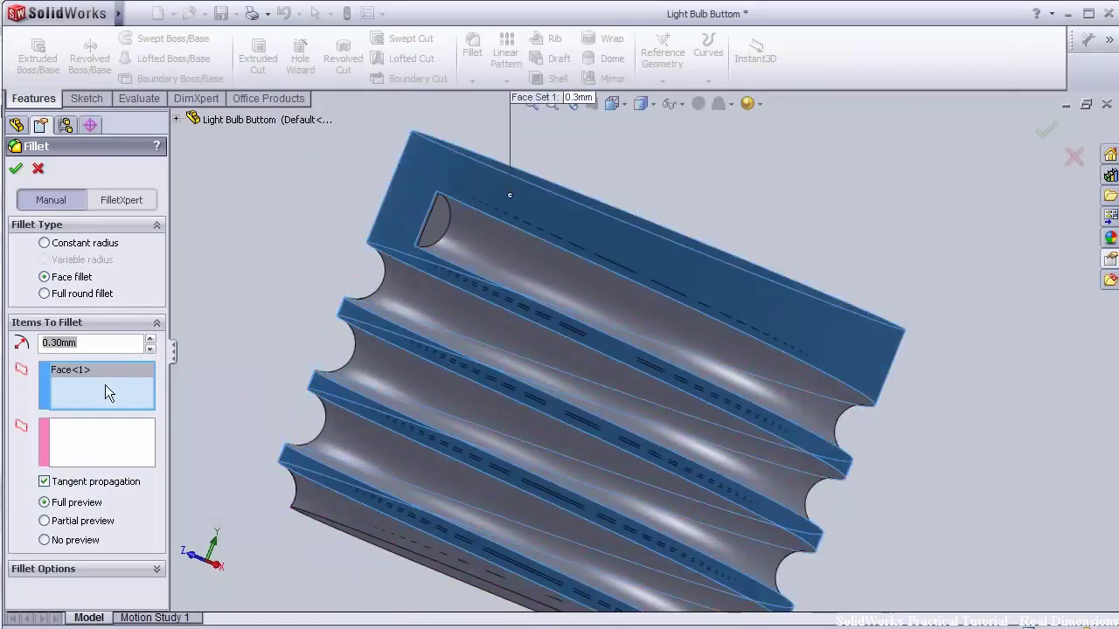
left_click(517, 252)
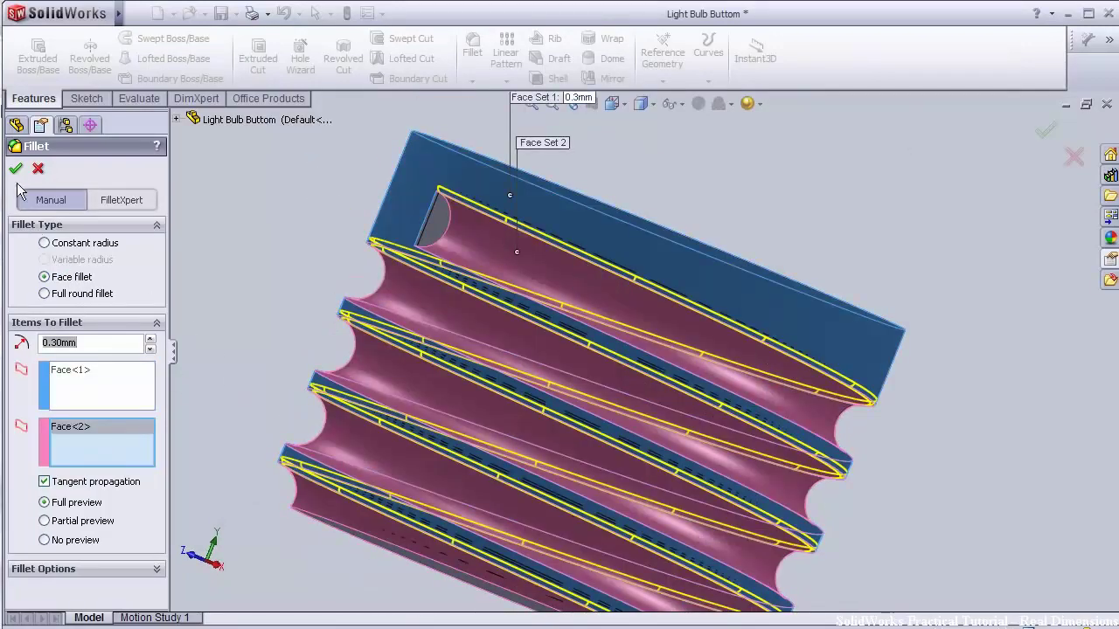
Add a second 0.3 mm face fillet between the helical groove face and the narrow crest face of the thread
scroll(667, 391, "down", 2)
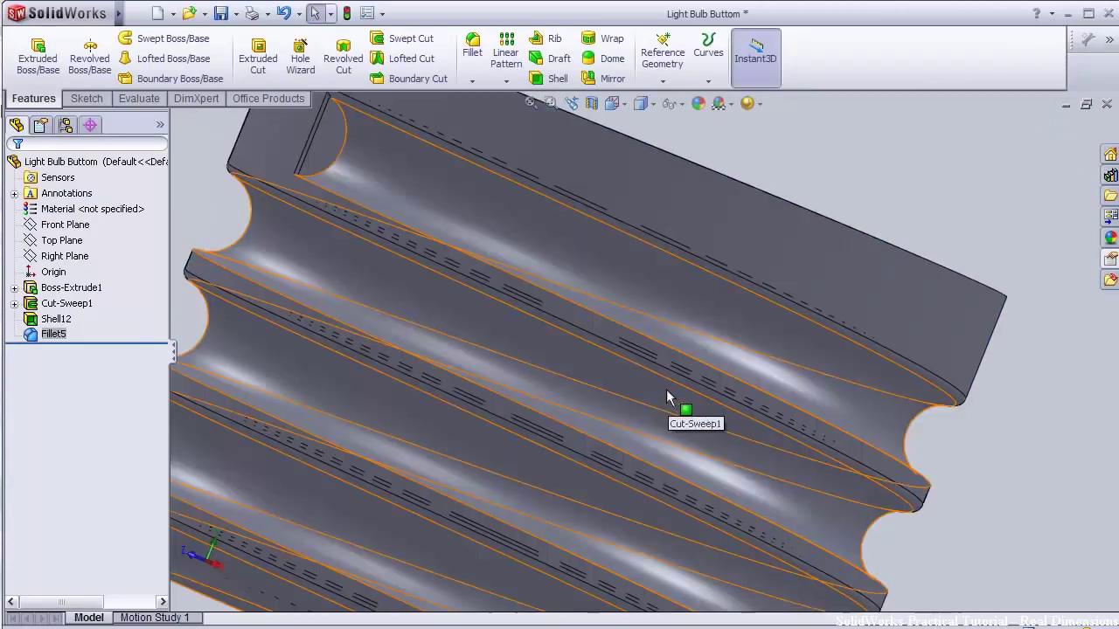
middle_click_drag(959, 407, 918, 393)
left_click(472, 46)
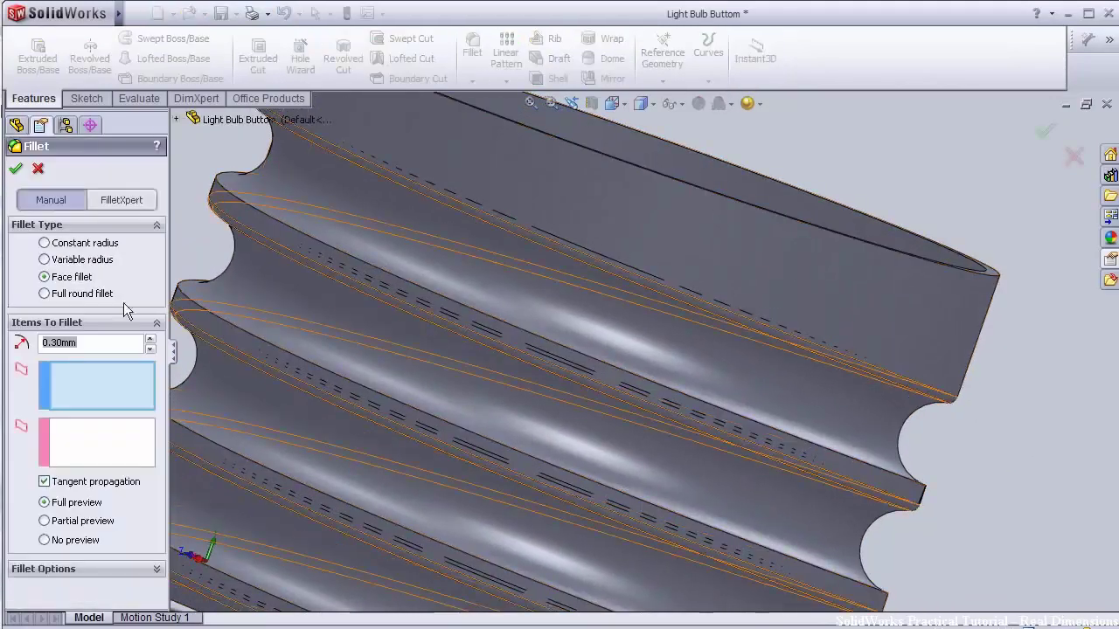
left_click(405, 253)
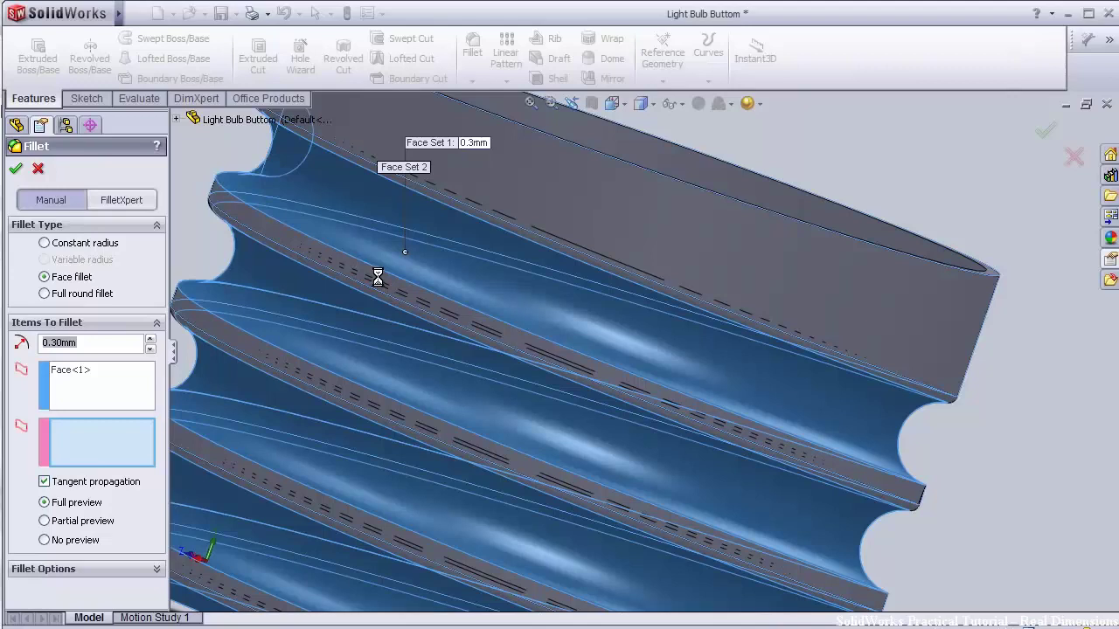
left_click(378, 277)
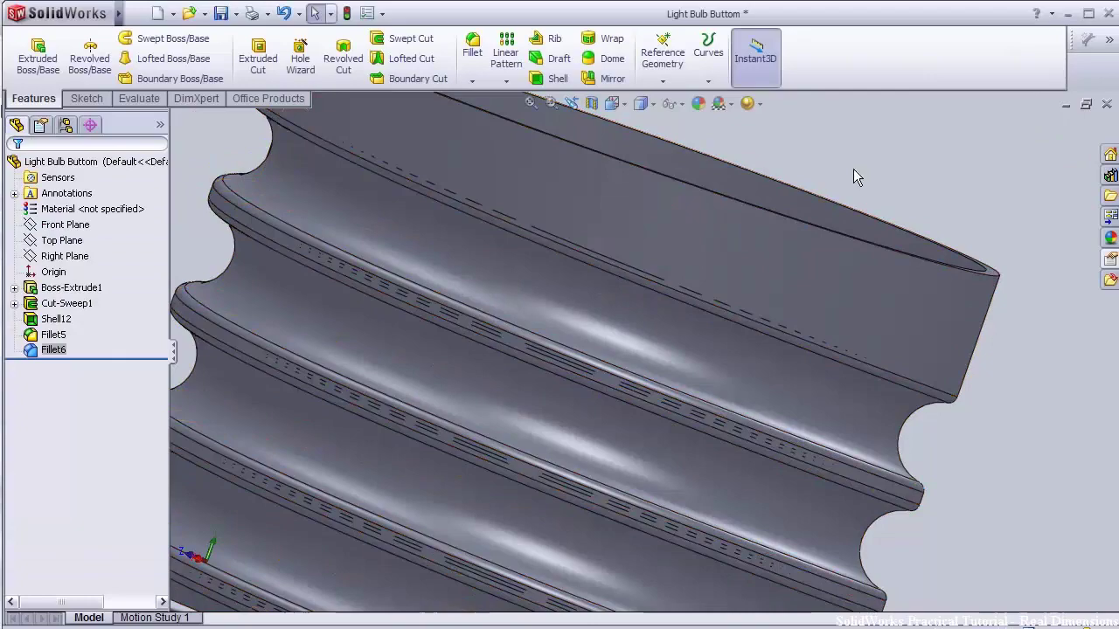
Start a variable radius fillet on the curved edge where the groove ends, with a 0 mm radius at both edge ends
middle_click_drag(854, 175, 559, 307)
key("f")
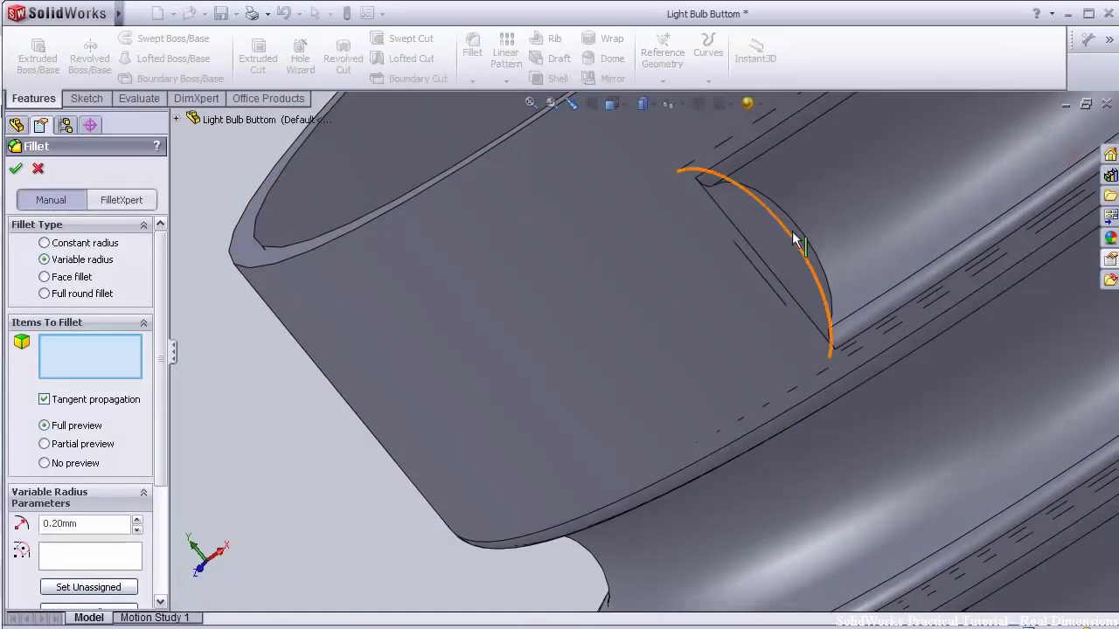
left_click(803, 235)
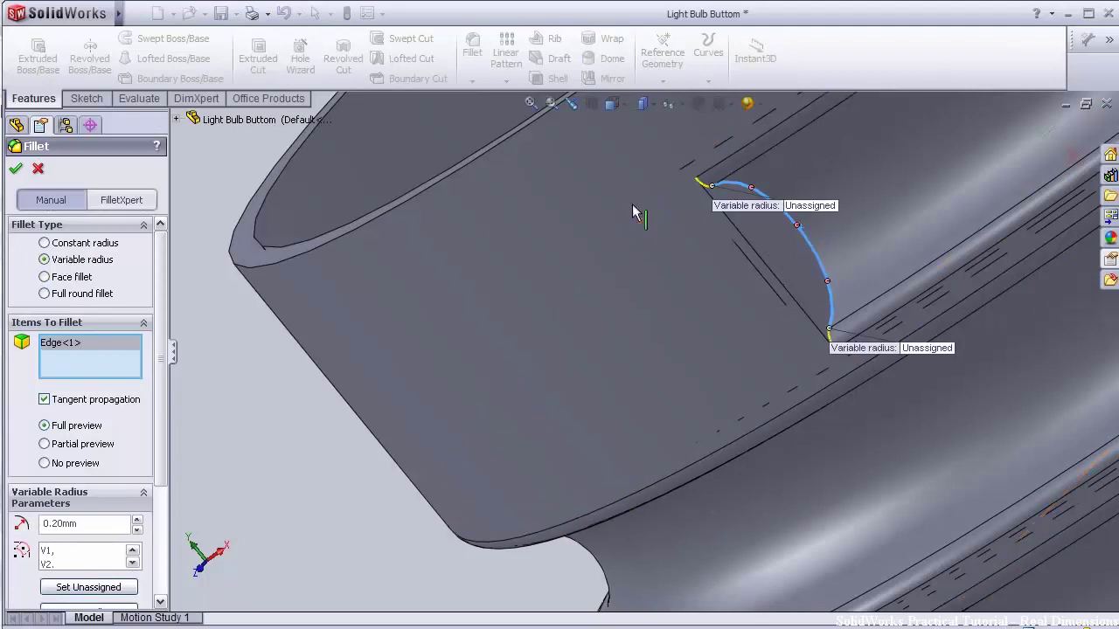
scroll(332, 494, "up", 2)
left_click(388, 478)
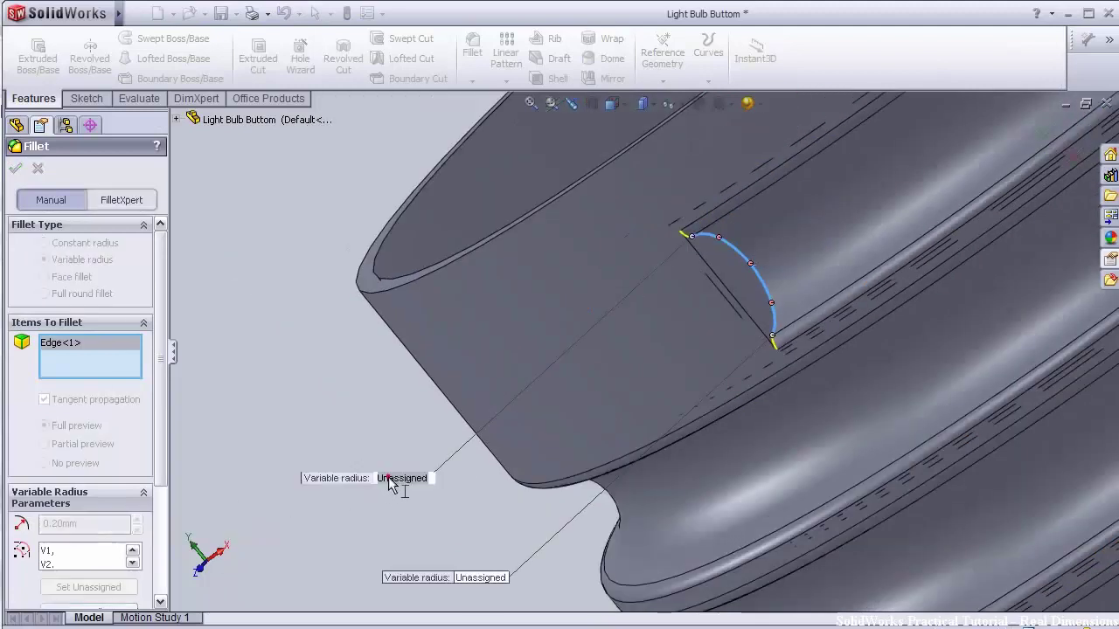
type("0")
key("Return")
left_click(483, 578)
type("0")
key("Return")
scroll(660, 363, "down", 2)
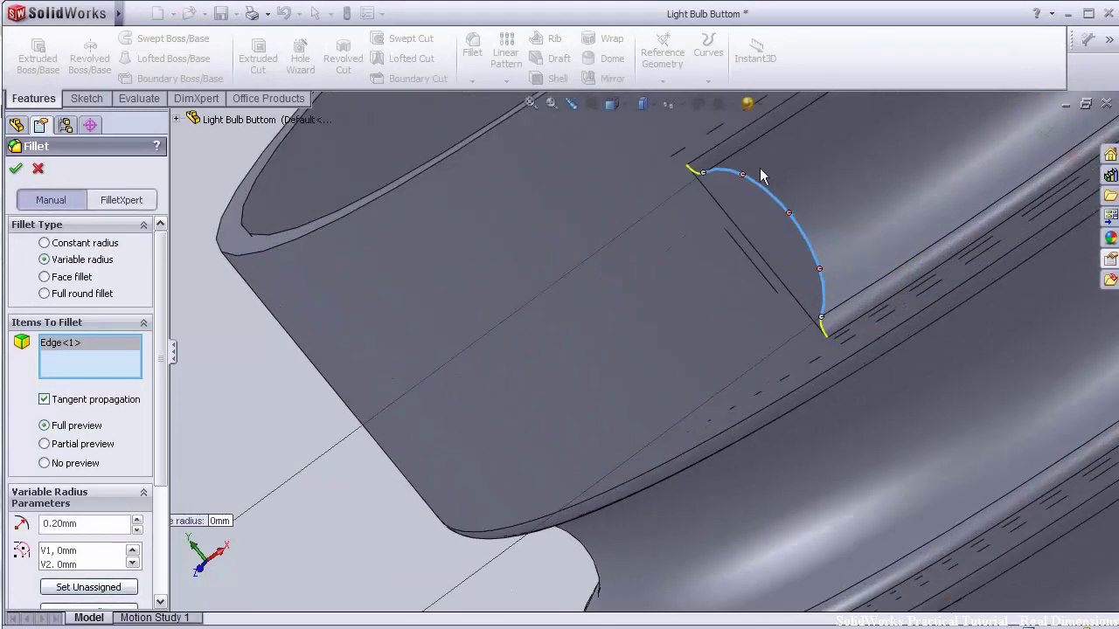
Set the variable fillet radius to 0.2 mm at the edge's 25% point and 1 mm at its 50% point
left_click(742, 176)
left_click(490, 182)
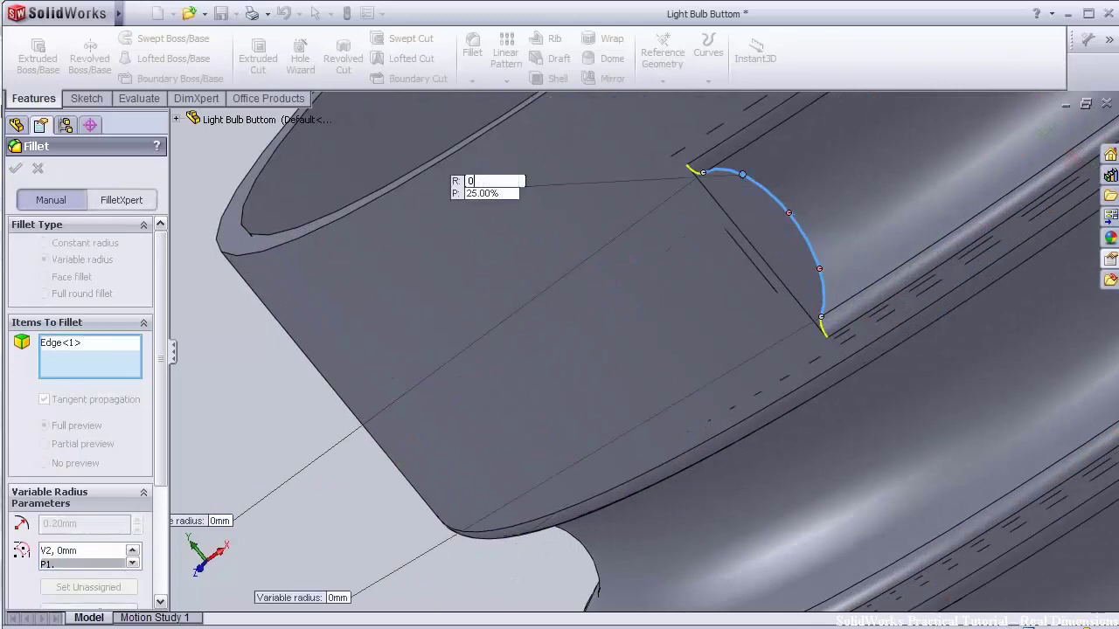
type("0.2")
key("Return")
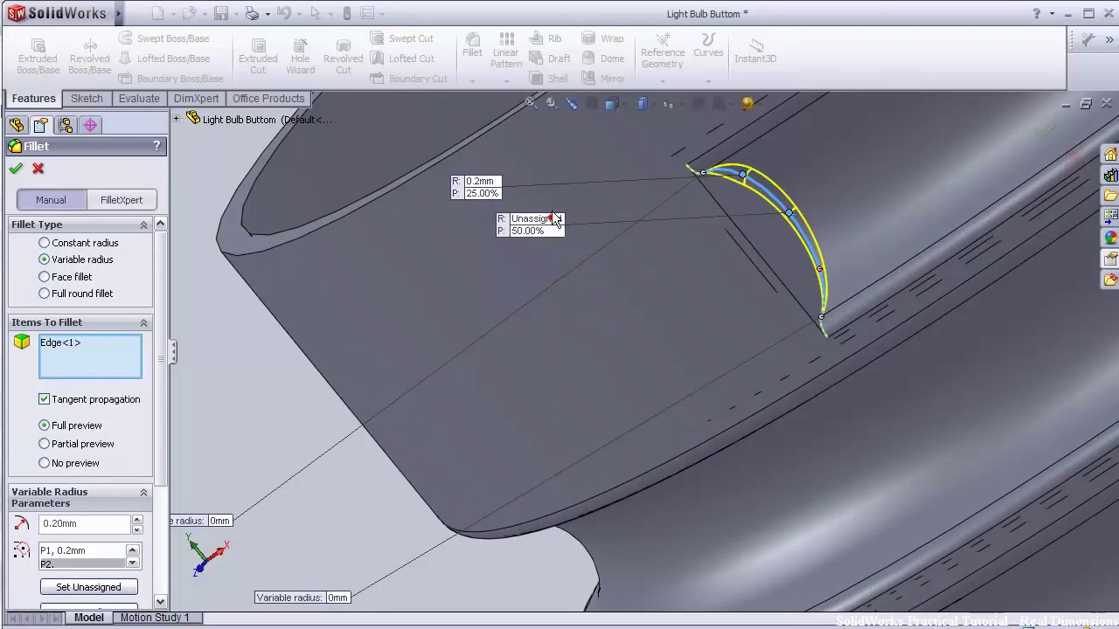
left_click(552, 214)
type("1")
key("Return")
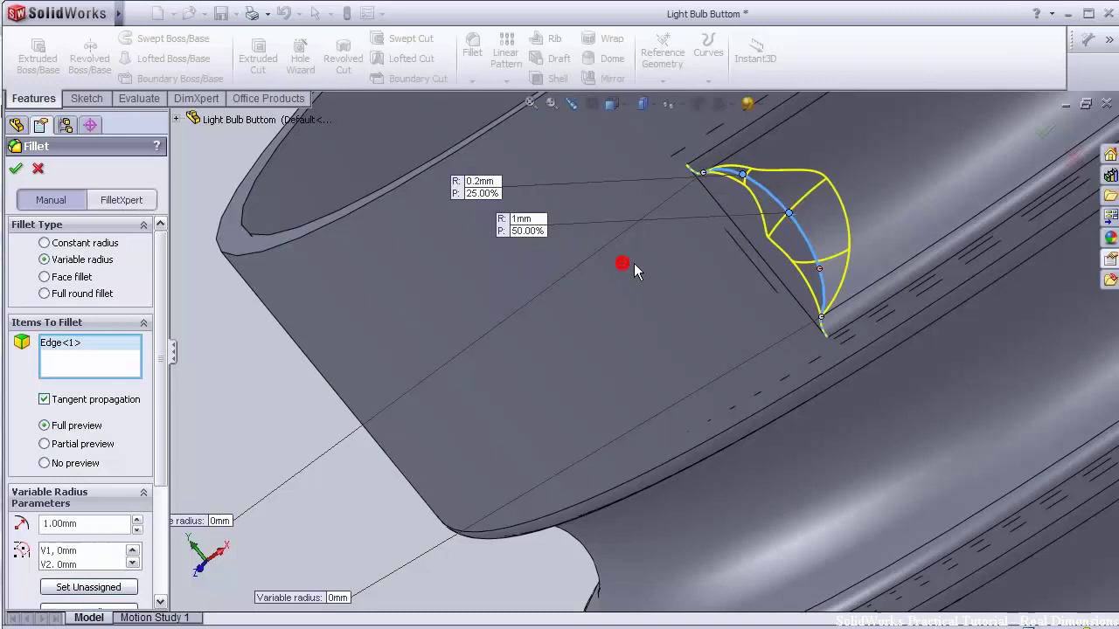
Activate the 75% control point, change the 25% point's radius to 0.5 mm, and finish the variable radius fillet
middle_click_drag(722, 308, 689, 319)
left_click(819, 270)
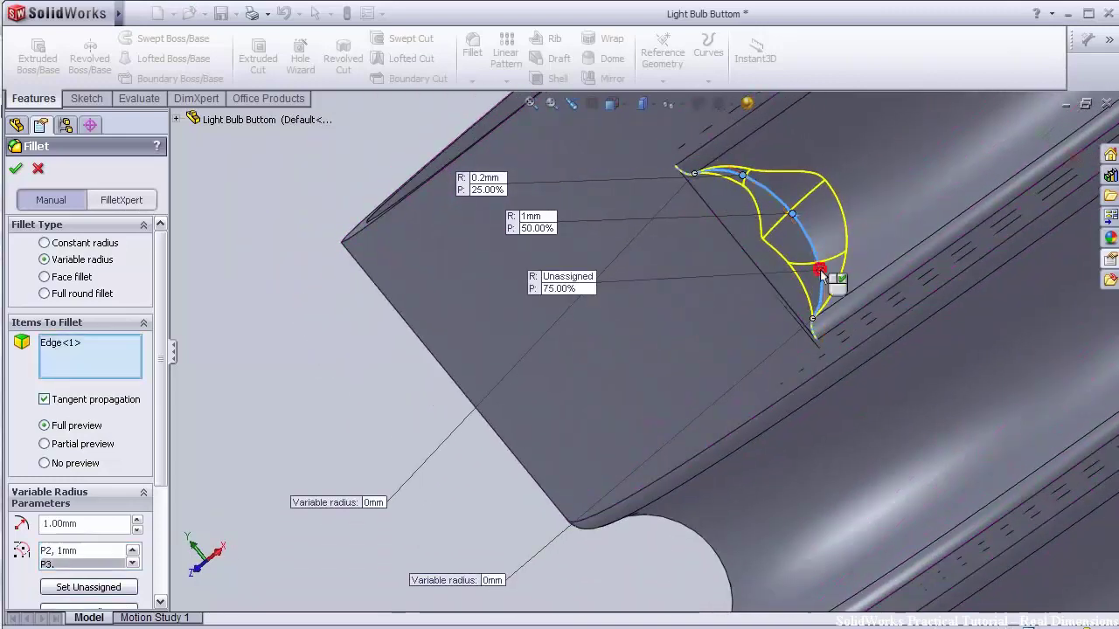
key("Return")
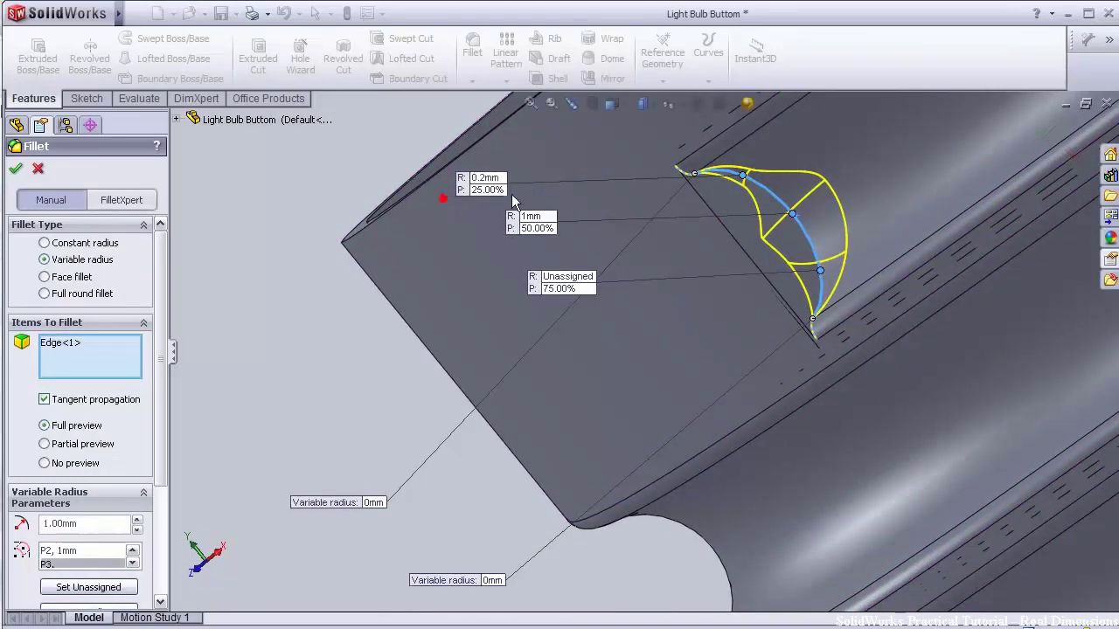
left_click(490, 177)
key("Return")
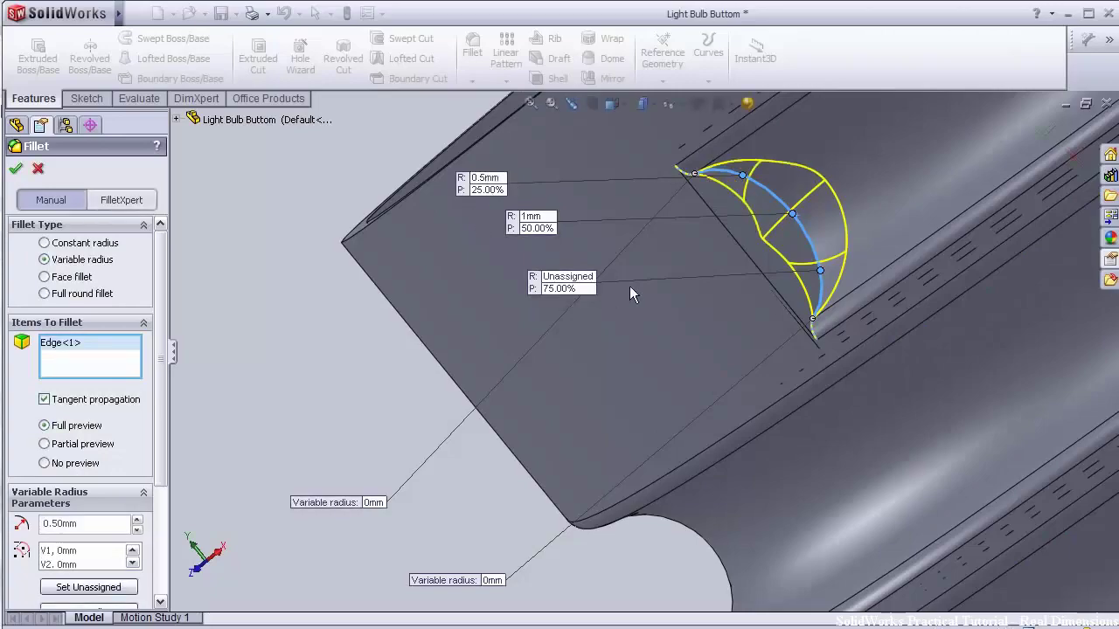
middle_click_drag(607, 301, 662, 379)
scroll(662, 378, "up", 3)
middle_click_drag(790, 300, 688, 165)
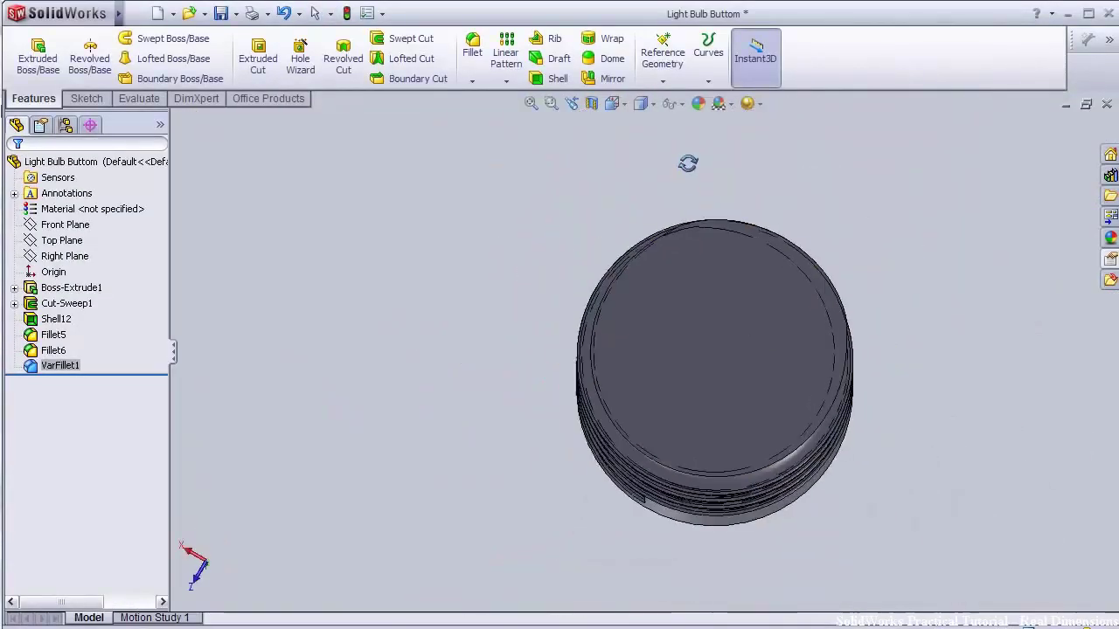
Sketch a circle of about 10.1 mm radius, centred on the origin, on the flat closed end face
scroll(734, 340, "down", 2)
middle_click_drag(412, 359, 437, 383)
left_click(598, 355)
key("space")
left_click(831, 466)
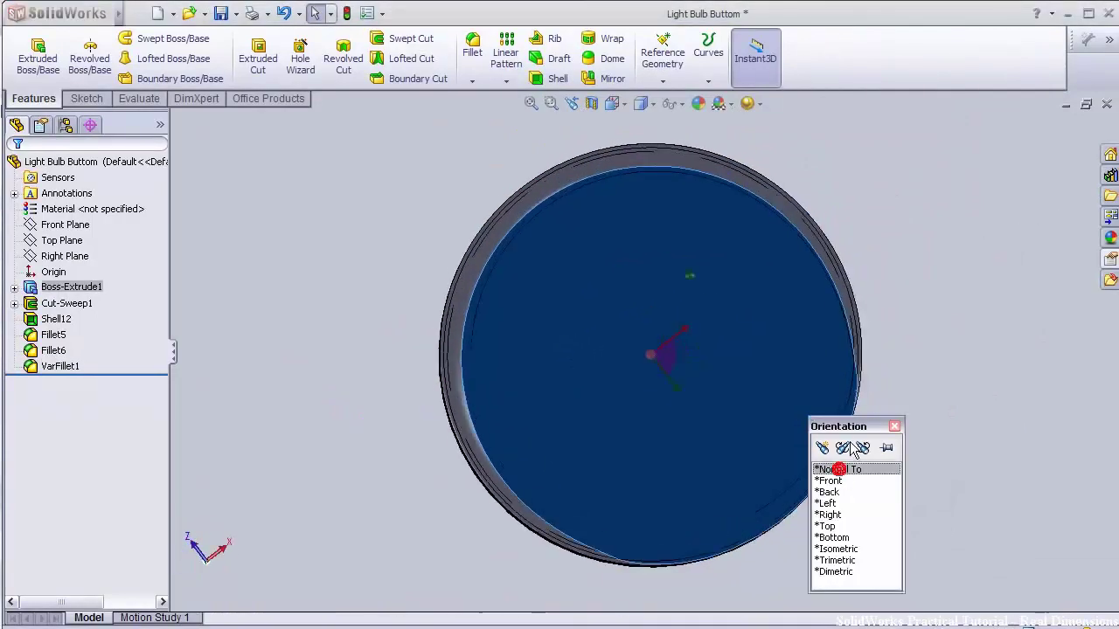
left_click(624, 262)
left_click(671, 209)
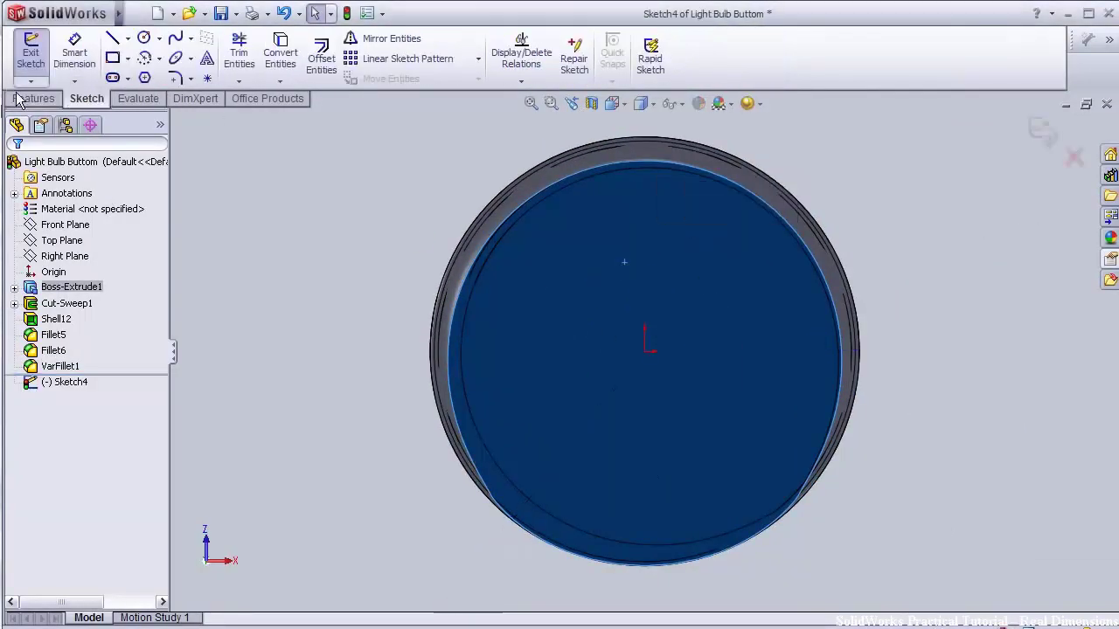
left_click(144, 39)
left_click(645, 353)
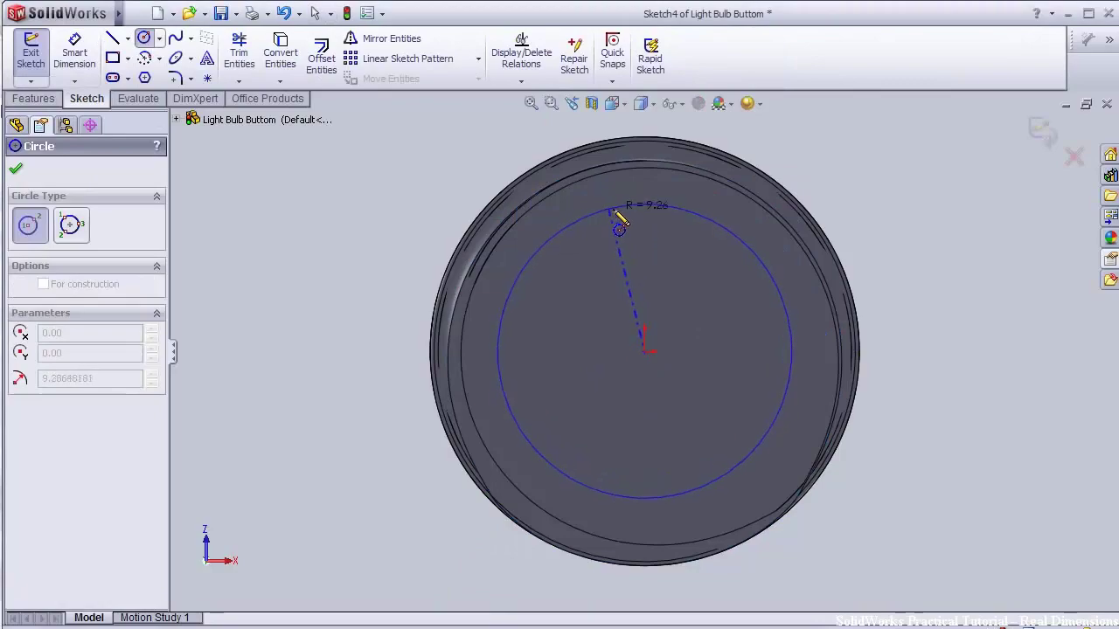
left_click(614, 194)
Extrude-cut the circle through the closed end wall to open a round hole
left_click(33, 99)
left_click(258, 58)
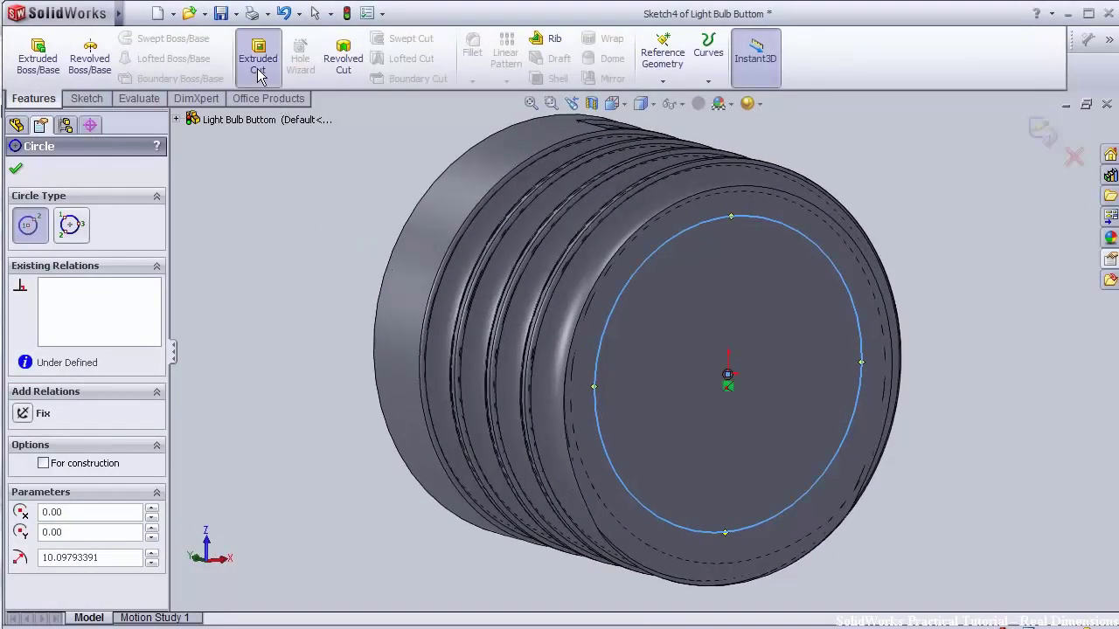
left_click(132, 308)
middle_click_drag(297, 280, 302, 420)
left_click(19, 173)
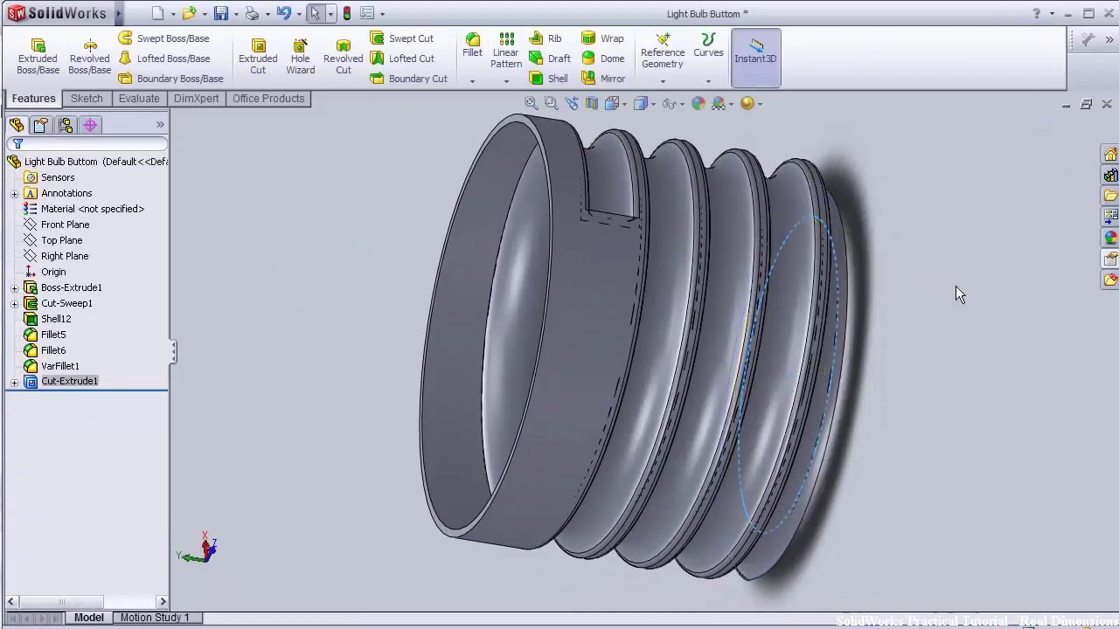
Sketch a circle about 25.8 mm in diameter, centred on the origin, on the ring face around the hole
middle_click_drag(957, 292, 917, 343)
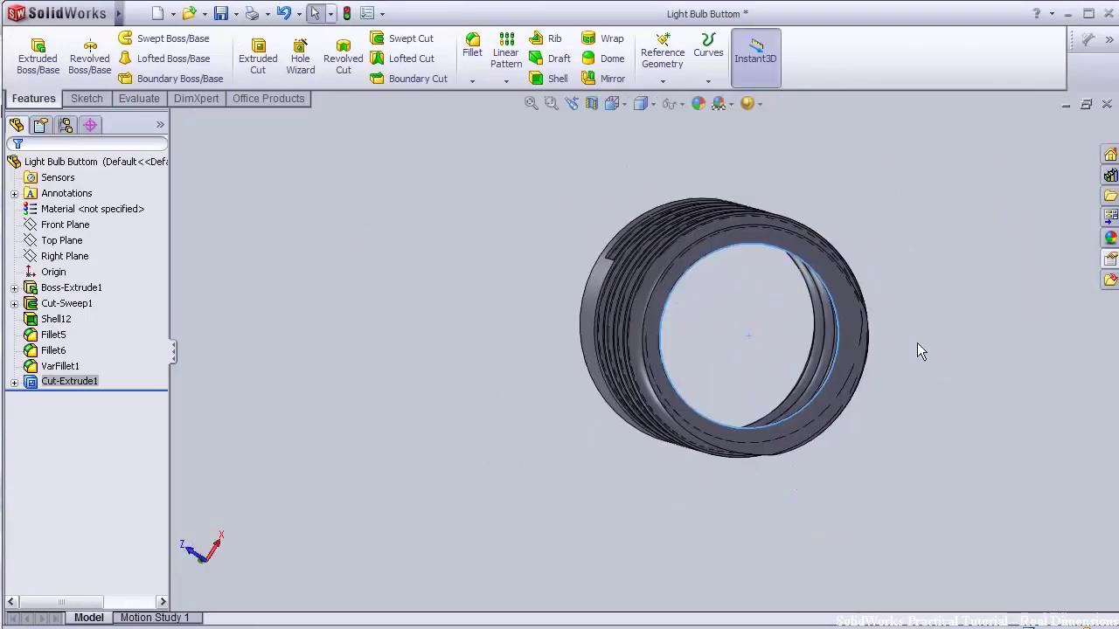
key("space")
double_click(927, 391)
left_click(871, 407)
scroll(869, 340, "down", 2)
left_click(712, 320)
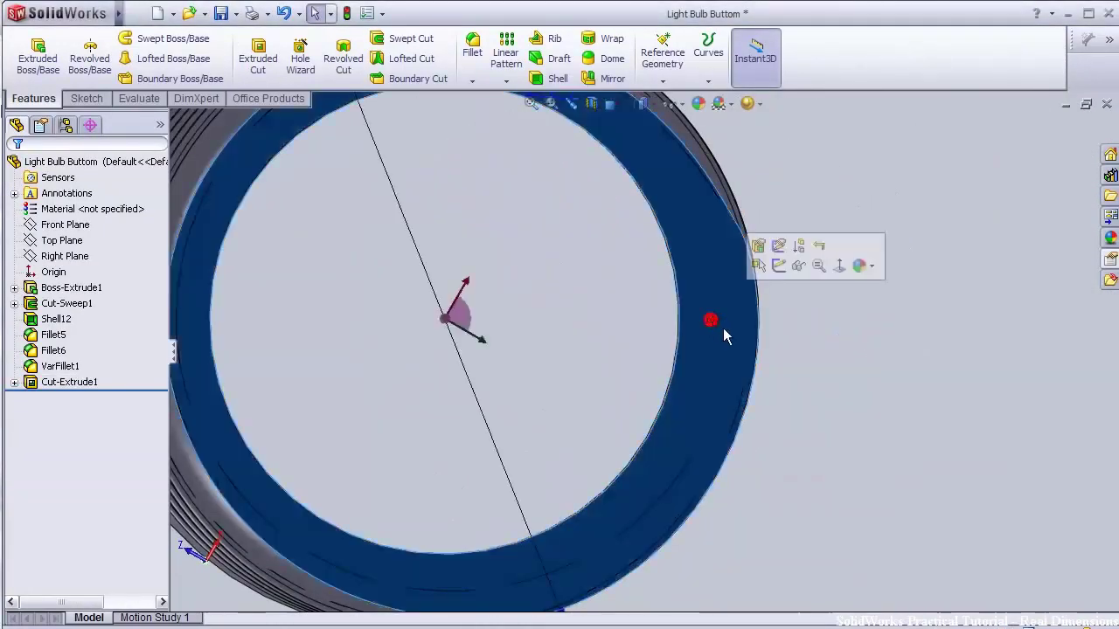
left_click(779, 264)
key("space")
double_click(819, 339)
scroll(709, 284, "down", 2)
scroll(580, 362, "up", 1)
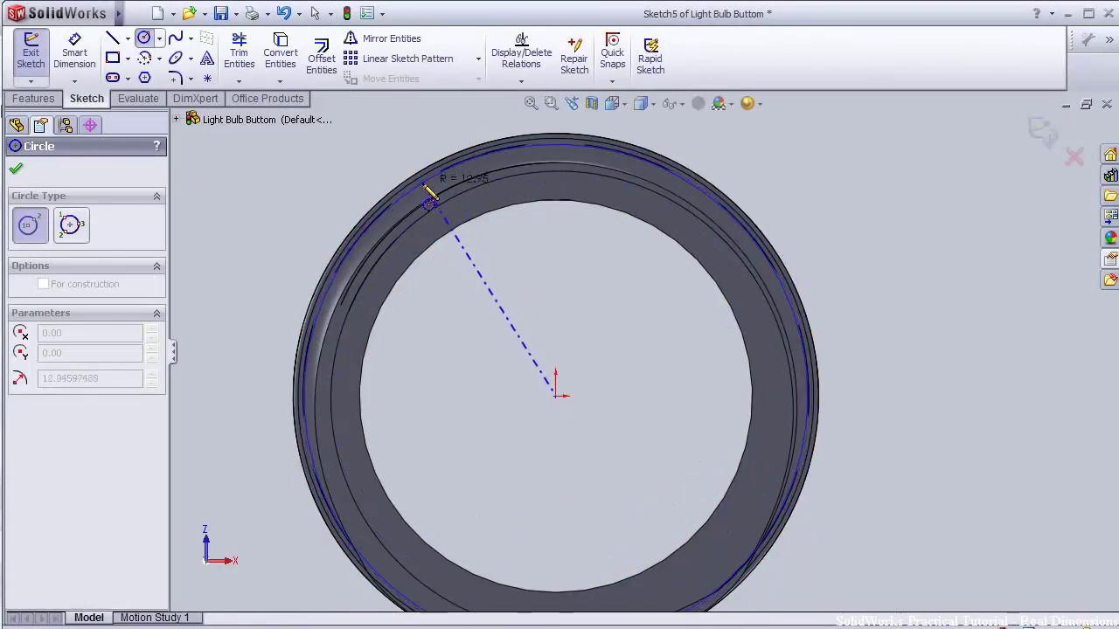
left_click(429, 182)
Dimension the new circle's diameter as 25 mm
left_click(74, 52)
left_click(425, 190)
left_click(364, 158)
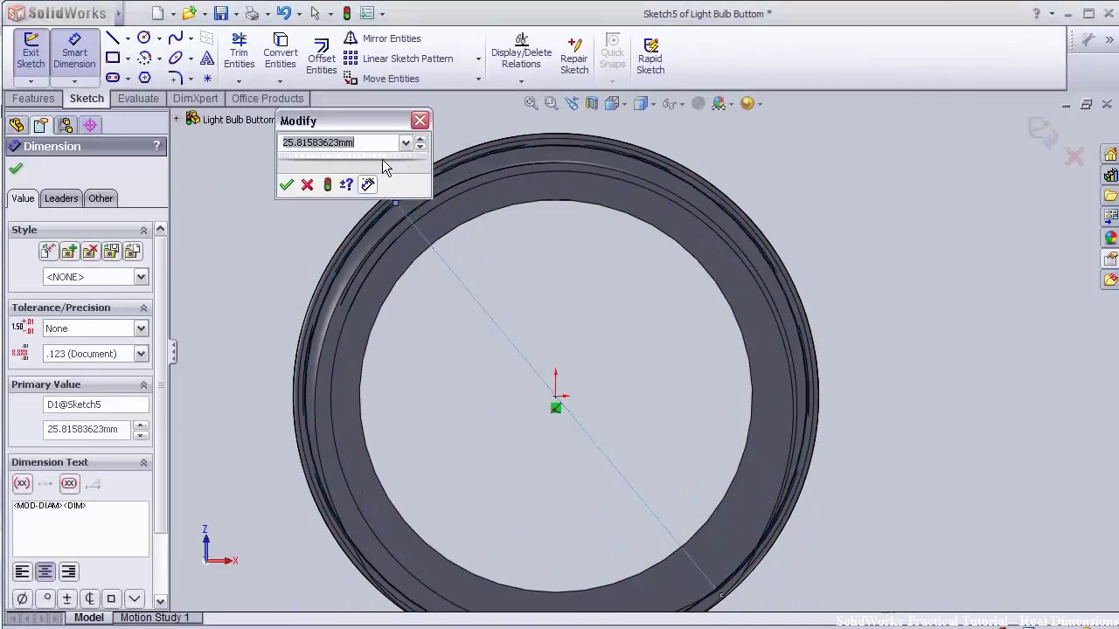
type("25")
key("Return")
Extrude the 25 mm circle outward 3 mm with a 45° inward draft, merged with the body
left_click(58, 96)
left_click(37, 57)
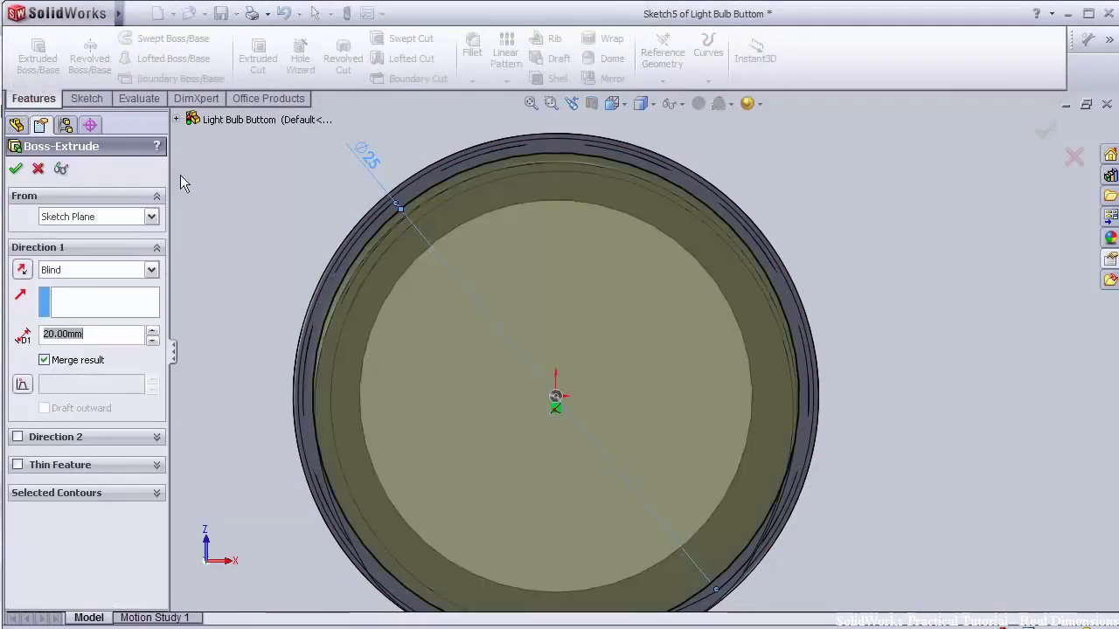
key("Return")
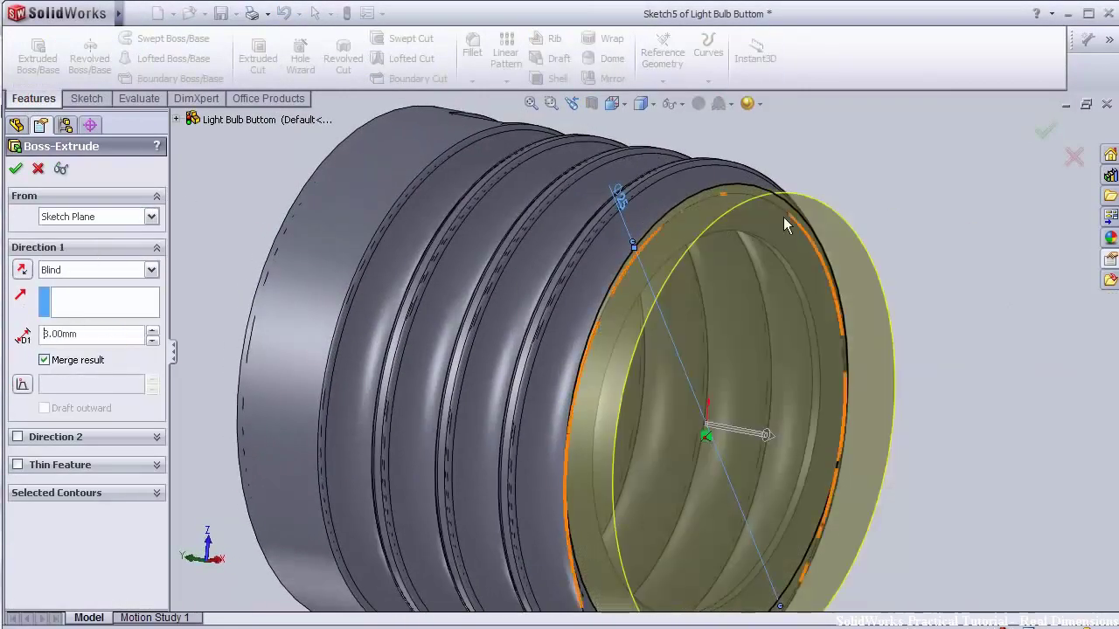
left_click(22, 384)
type("45")
key("Return")
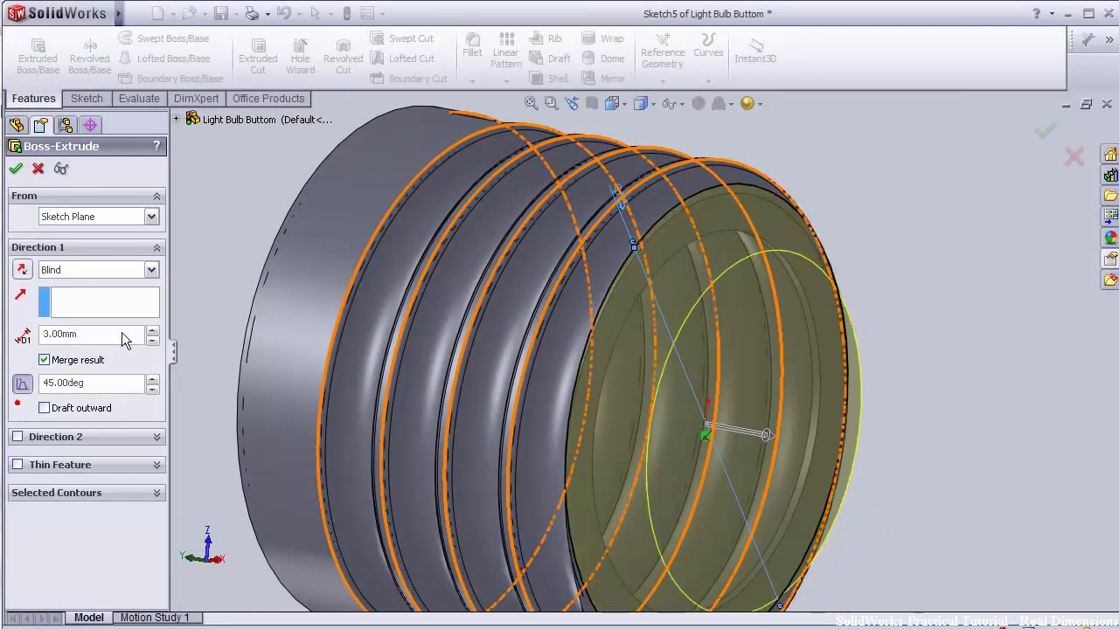
middle_click_drag(892, 327, 874, 293)
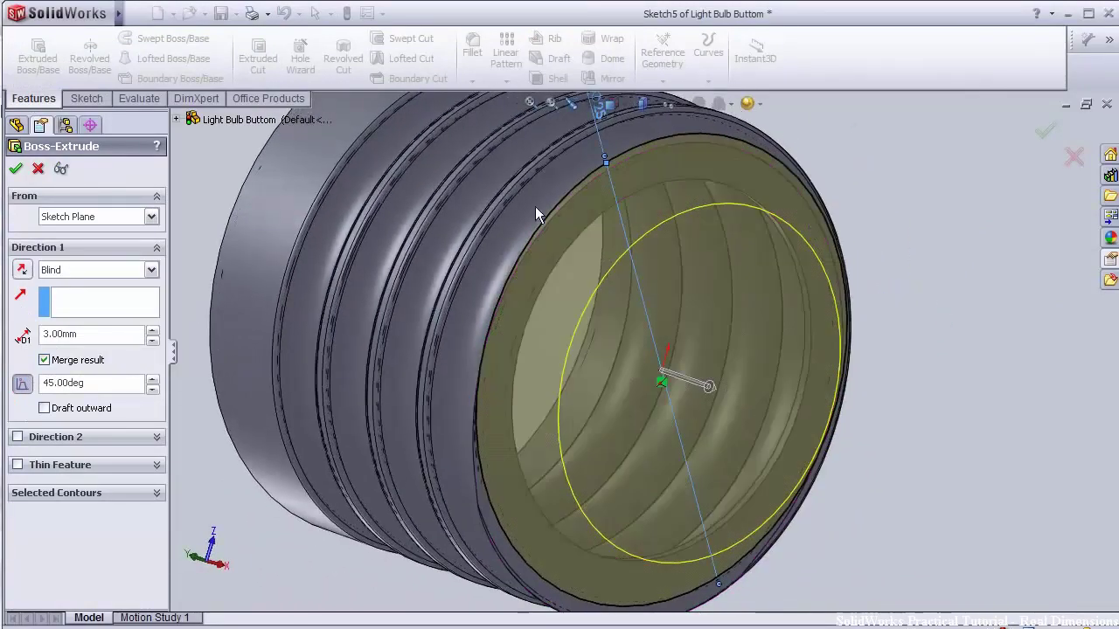
left_click(17, 170)
Sketch a circle of 9.5 mm radius on the flat end of the tapered extrusion, matching its edge
middle_click_drag(927, 338, 901, 336)
left_click(649, 364)
left_click(721, 313)
key("space")
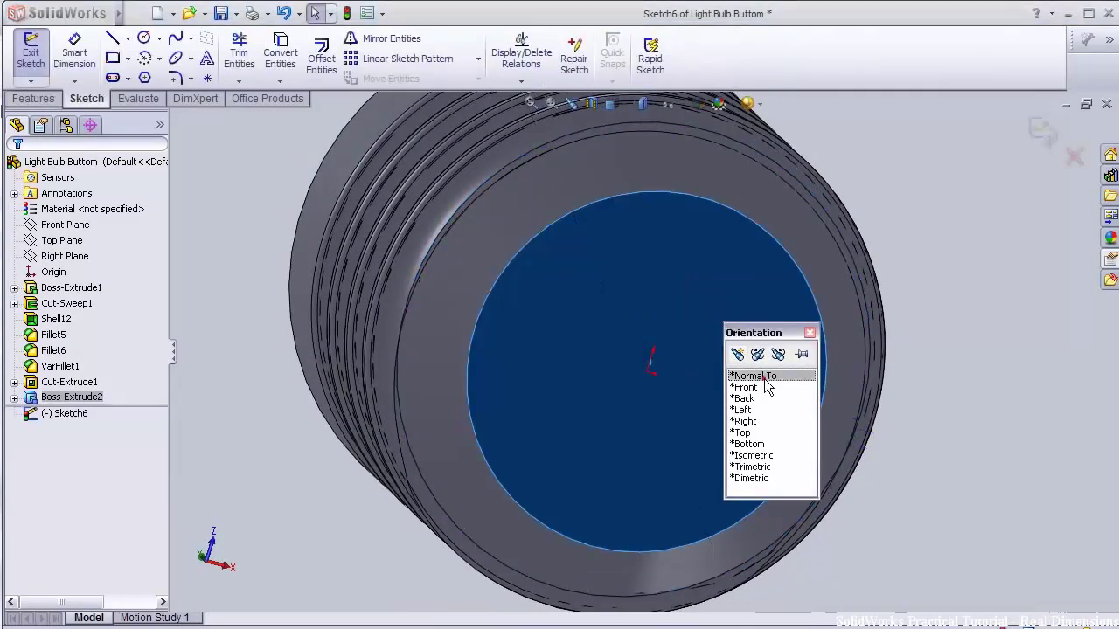
double_click(763, 376)
scroll(637, 343, "down", 6)
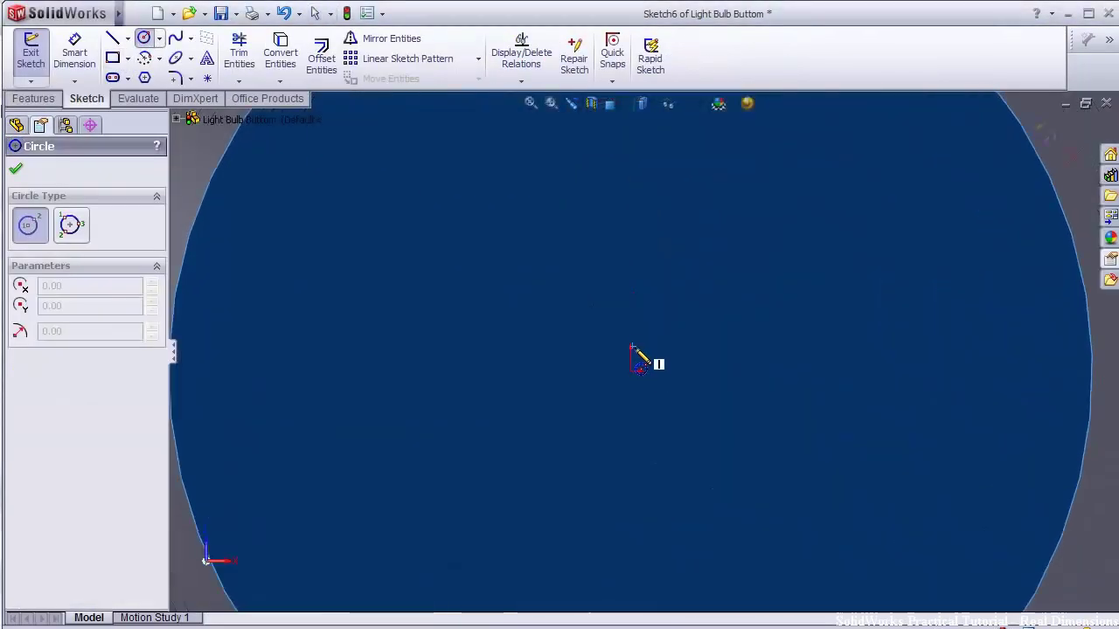
left_click(631, 371)
scroll(573, 284, "up", 4)
left_click(520, 183)
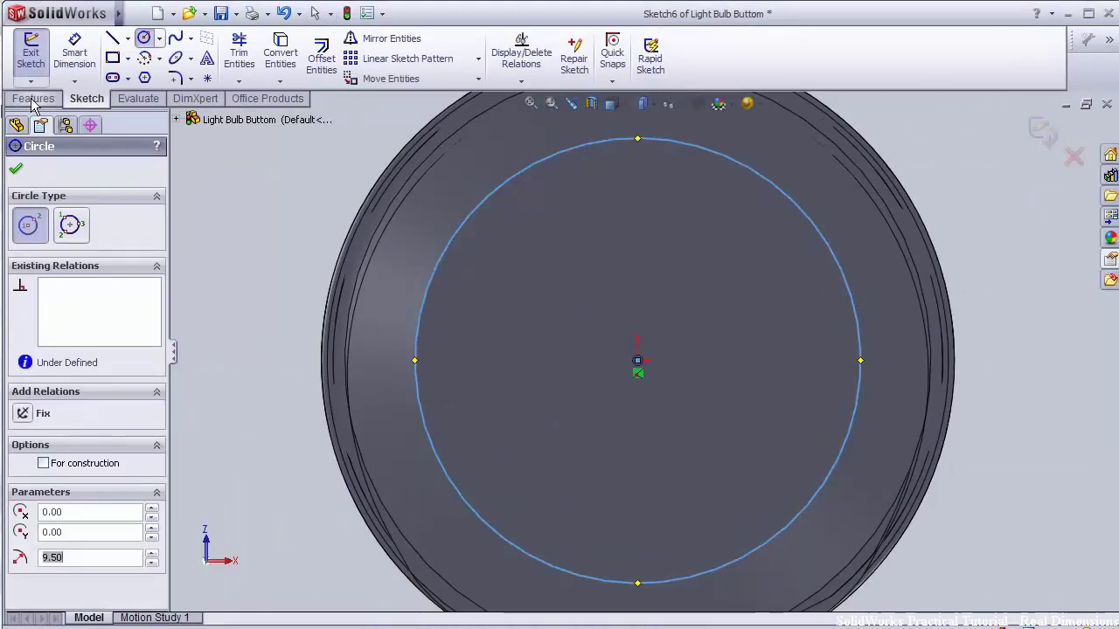
Extrude the 9.5 mm radius circle outward 4 mm with a 45° inward draft
left_click(33, 98)
left_click(35, 58)
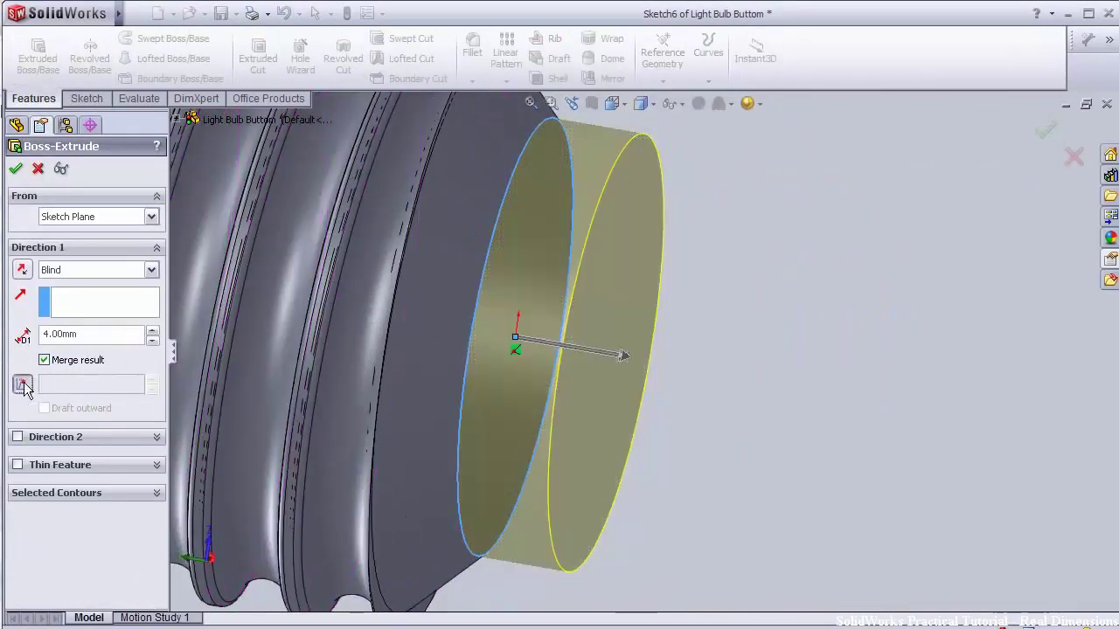
left_click(22, 385)
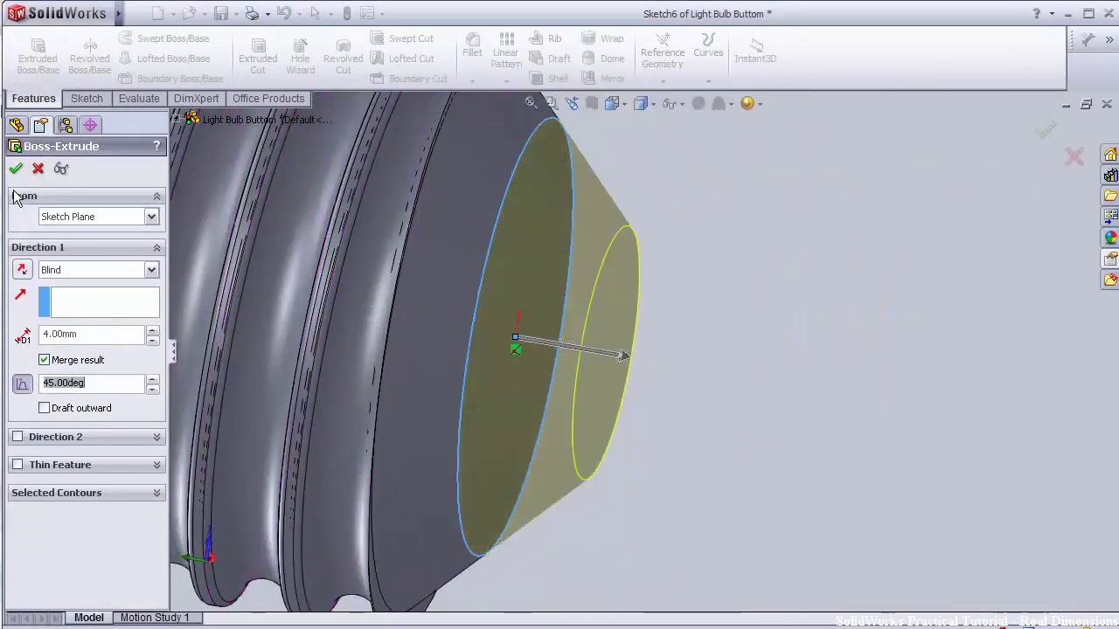
middle_click_drag(779, 337, 691, 325)
Add a 1.5 mm dome to the small flat face at the tip of the cone
left_click(611, 59)
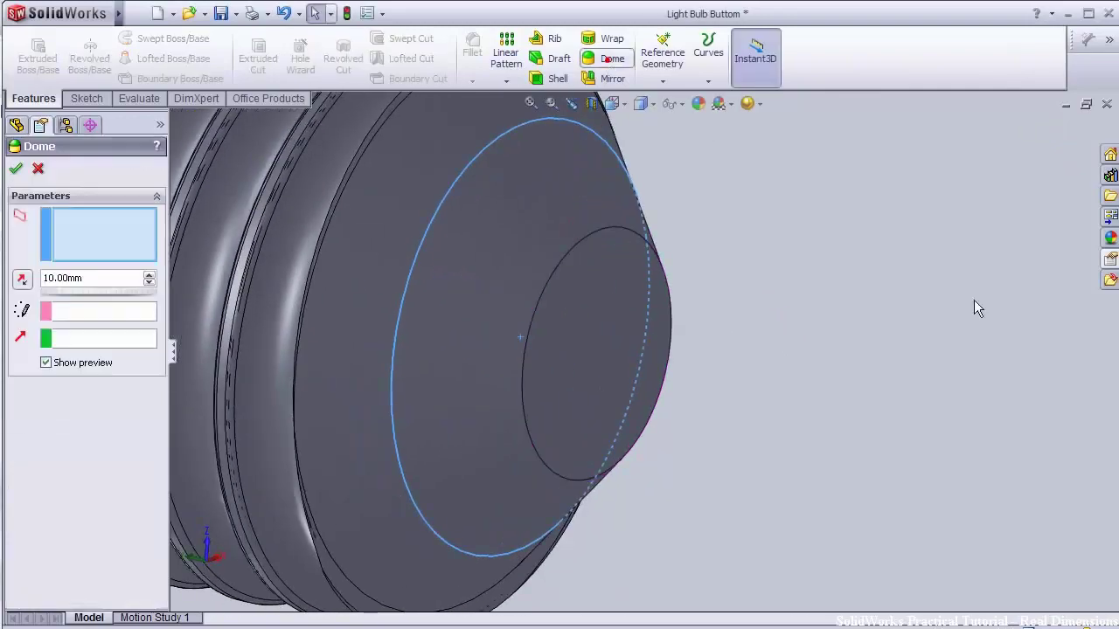
left_click(607, 350)
scroll(616, 353, "up", 1)
middle_click_drag(832, 451, 783, 432)
scroll(778, 429, "down", 1)
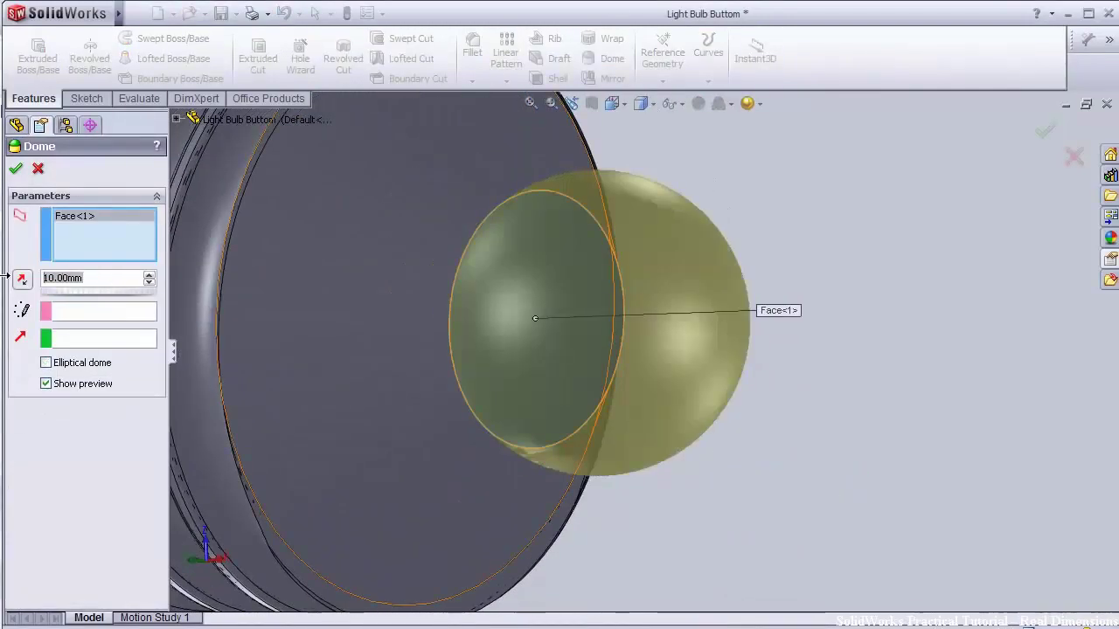
type("2")
key("Return")
middle_click_drag(447, 411, 614, 306)
scroll(614, 308, "up", 1)
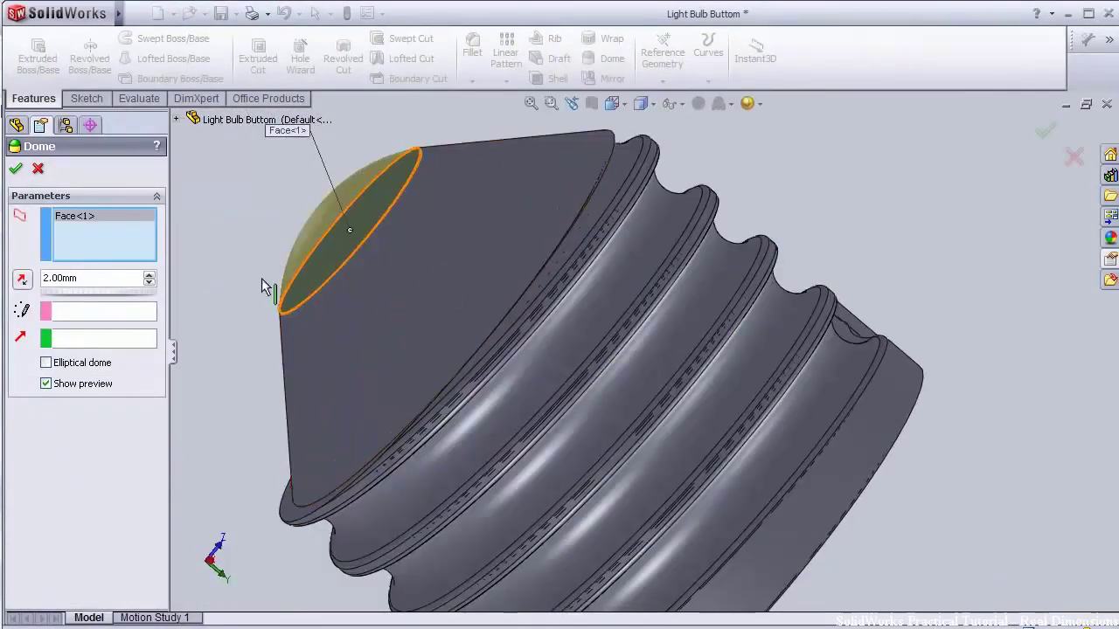
middle_click_drag(262, 280, 222, 284)
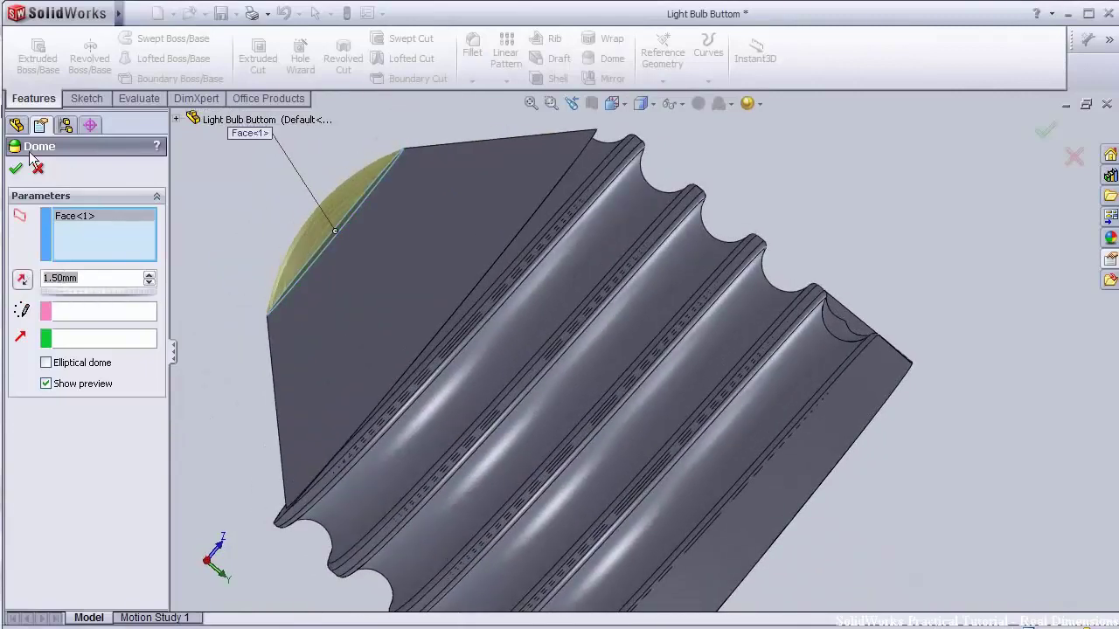
scroll(314, 432, "up", 2)
Apply a color appearance to the wide conical face around the domed tip
middle_click_drag(315, 432, 430, 430)
left_click(513, 363)
left_click(653, 309)
left_click(698, 393)
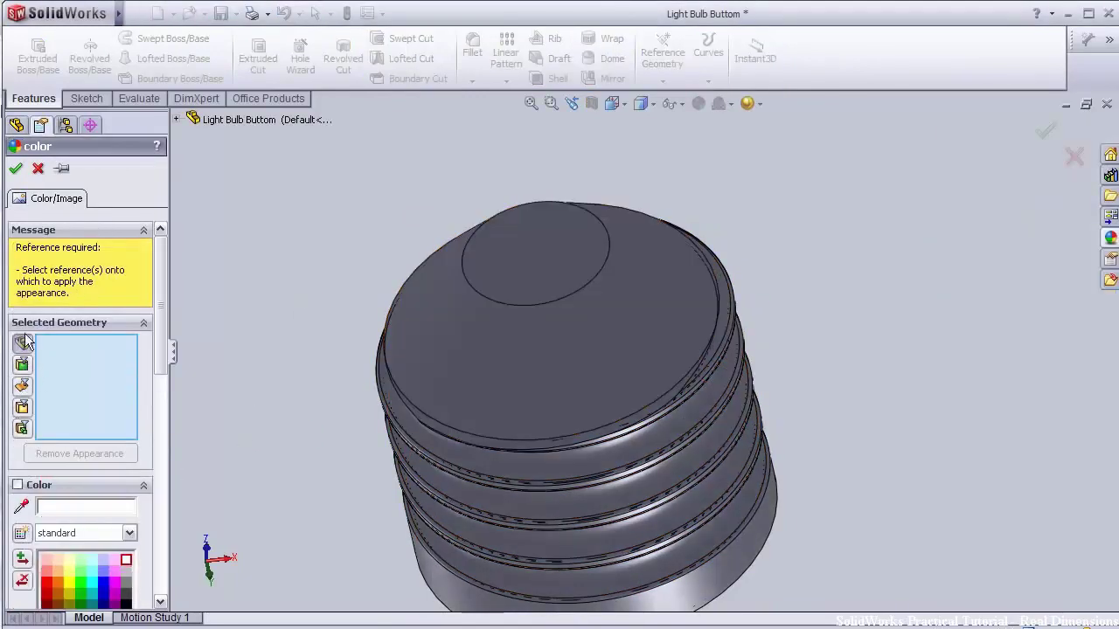
left_click(515, 363)
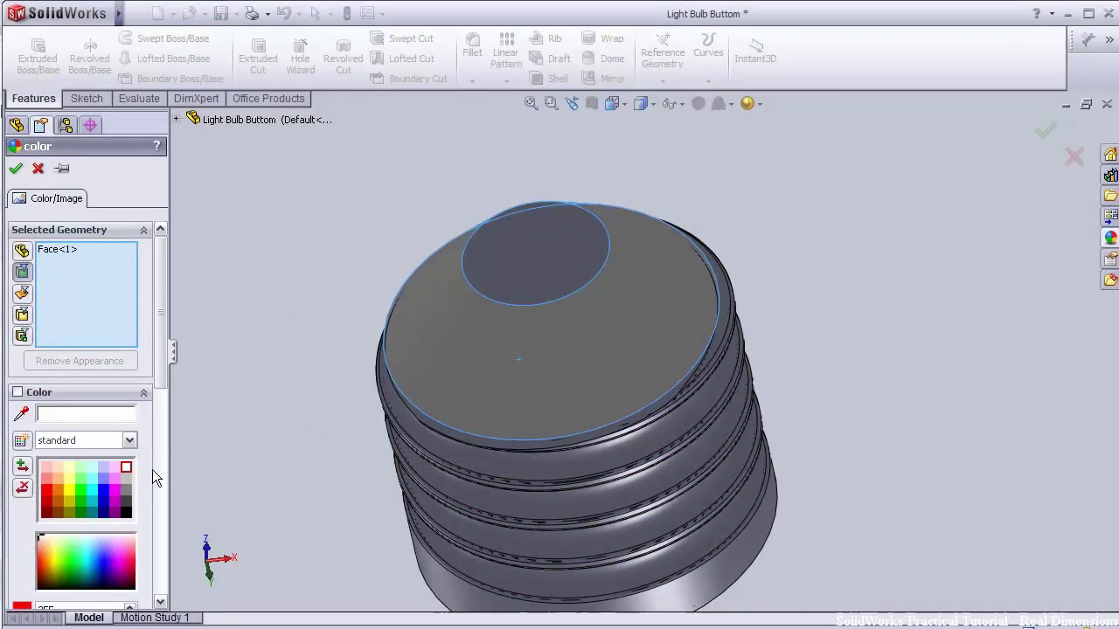
left_click(17, 170)
Edit the first tapered extrusion below the thread and set its depth to 2 mm
middle_click_drag(781, 307, 736, 443)
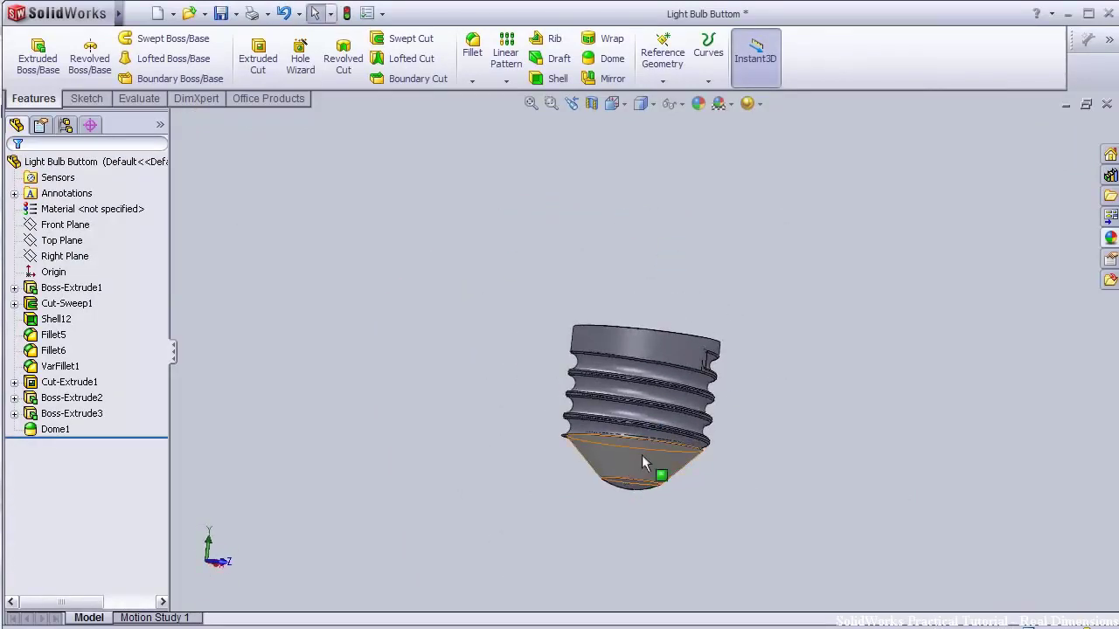
scroll(553, 500, "up", 3)
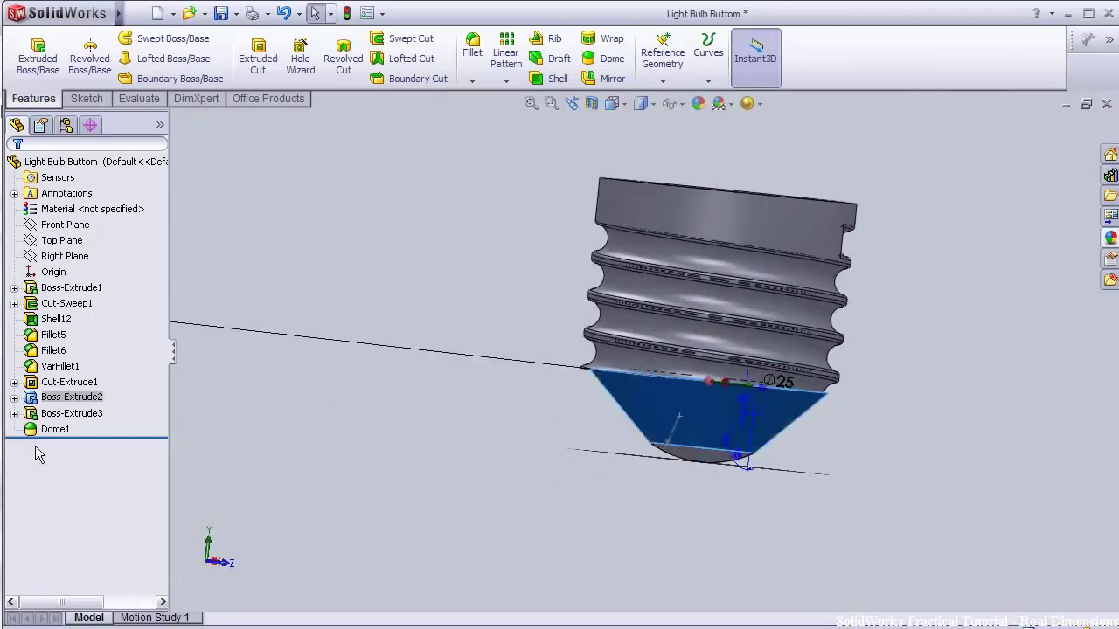
left_click(43, 349)
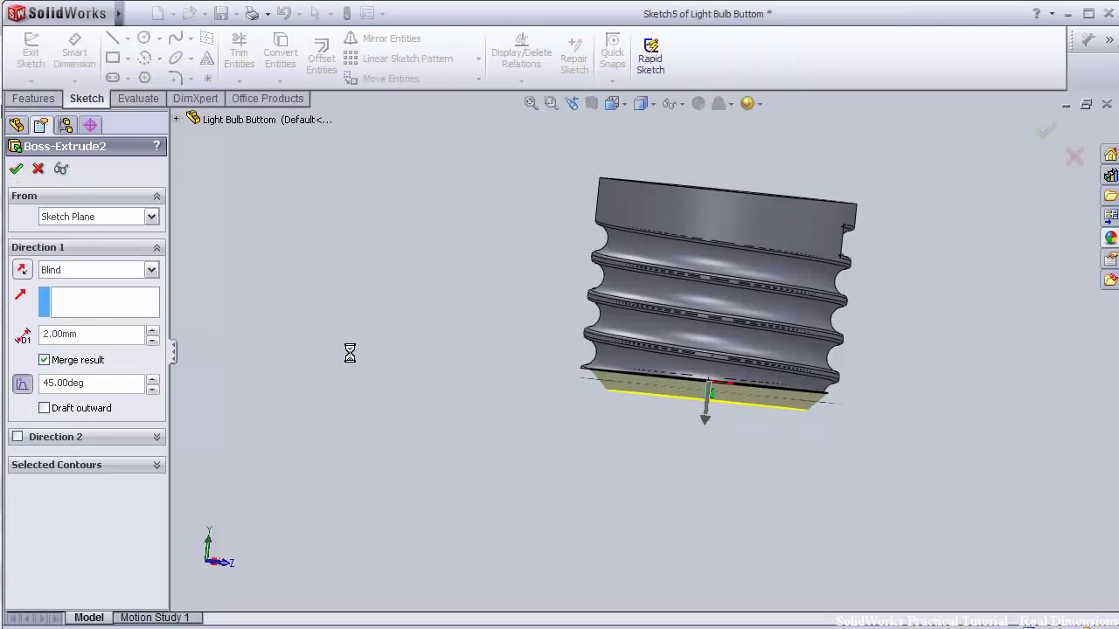
middle_click_drag(350, 352, 403, 434)
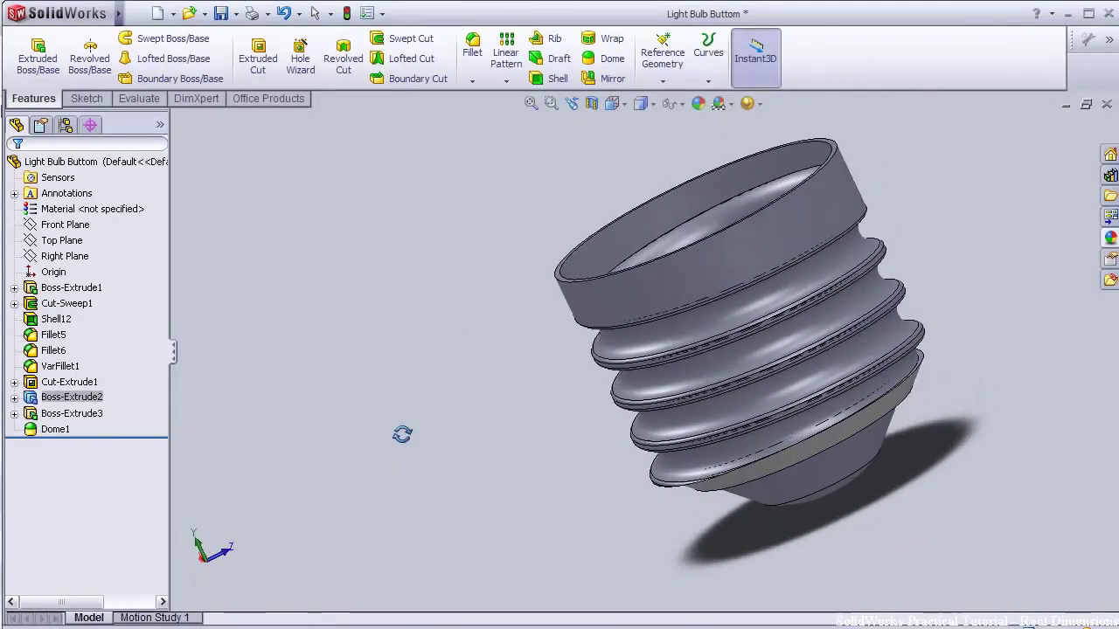
Create a new part and sketch a circle on the Top Plane, centered about 24 mm from the origin along X
left_click(158, 14)
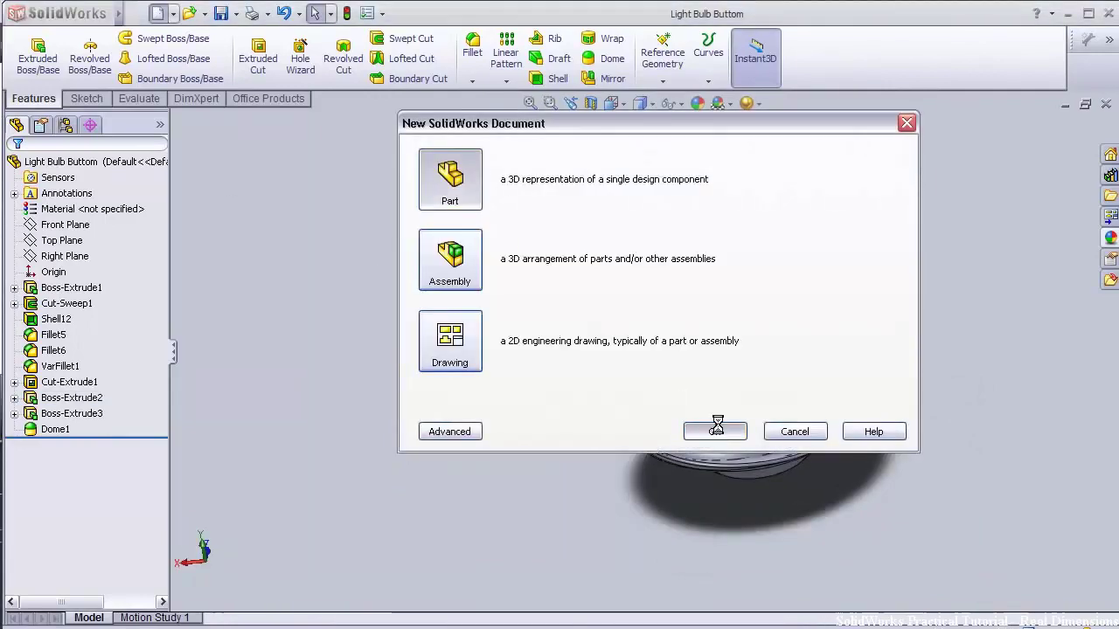
left_click(715, 431)
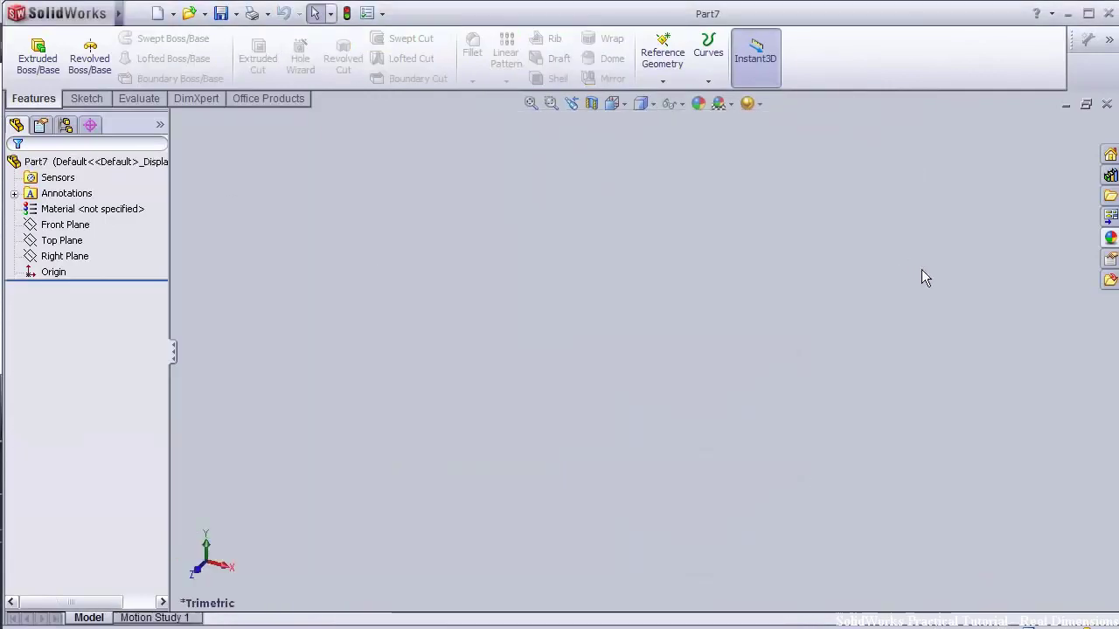
left_click(73, 244)
left_click(79, 215)
left_click(145, 38)
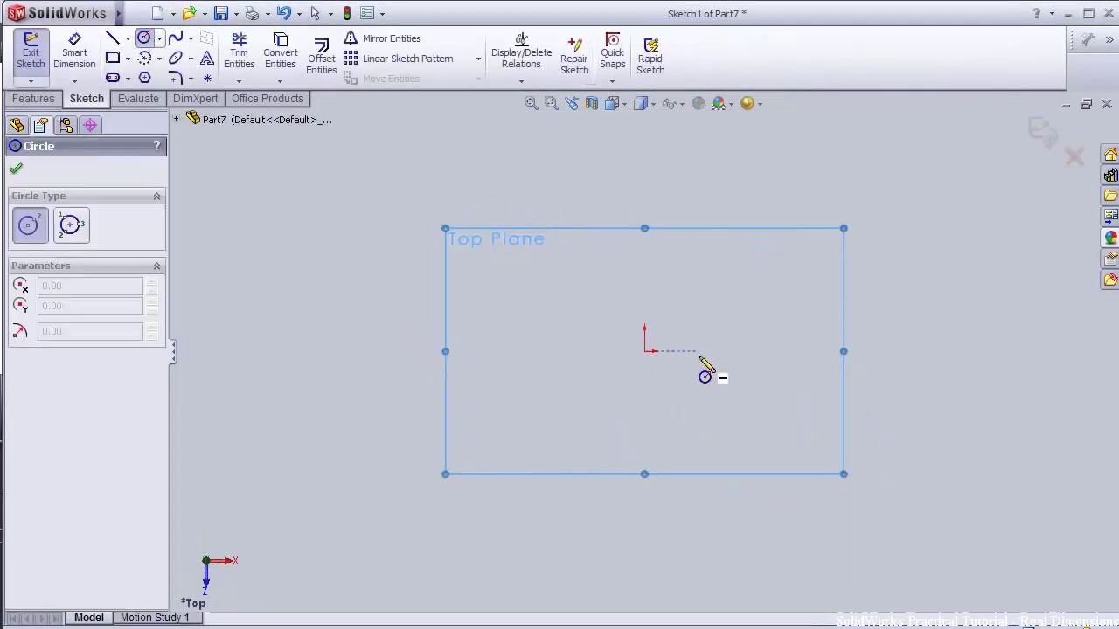
left_click_drag(698, 350, 723, 374)
Dimension the circle's diameter as 1 mm
left_click(79, 69)
left_click(724, 328)
left_click(700, 262)
type("1")
key("Return")
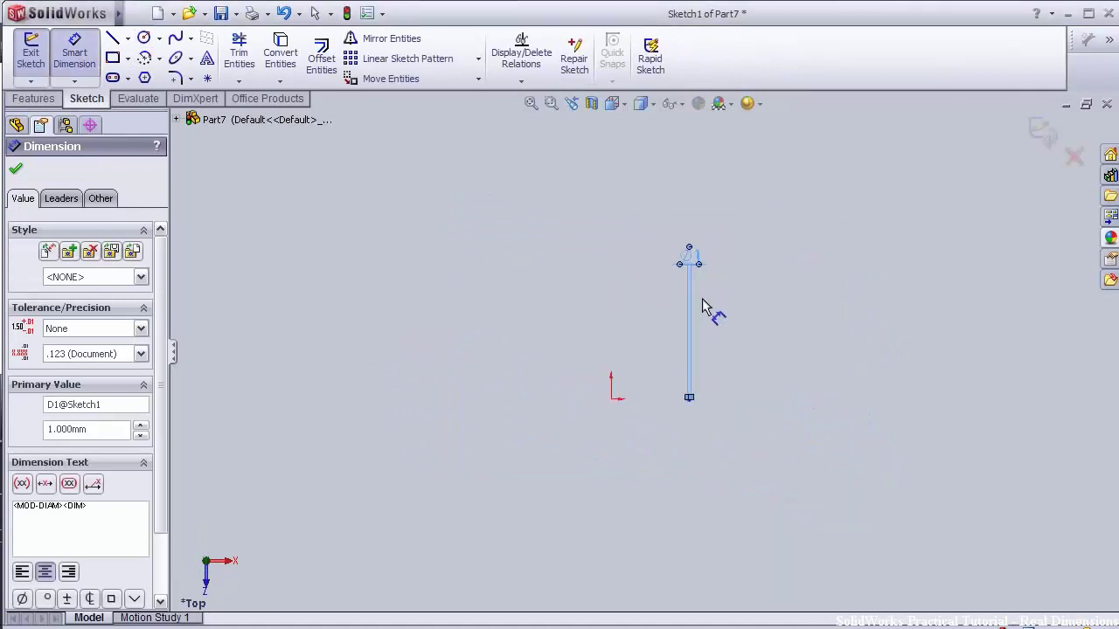
Dimension the distance from the origin to the circle's center as 7.5 mm
left_click(322, 368)
left_click(673, 366)
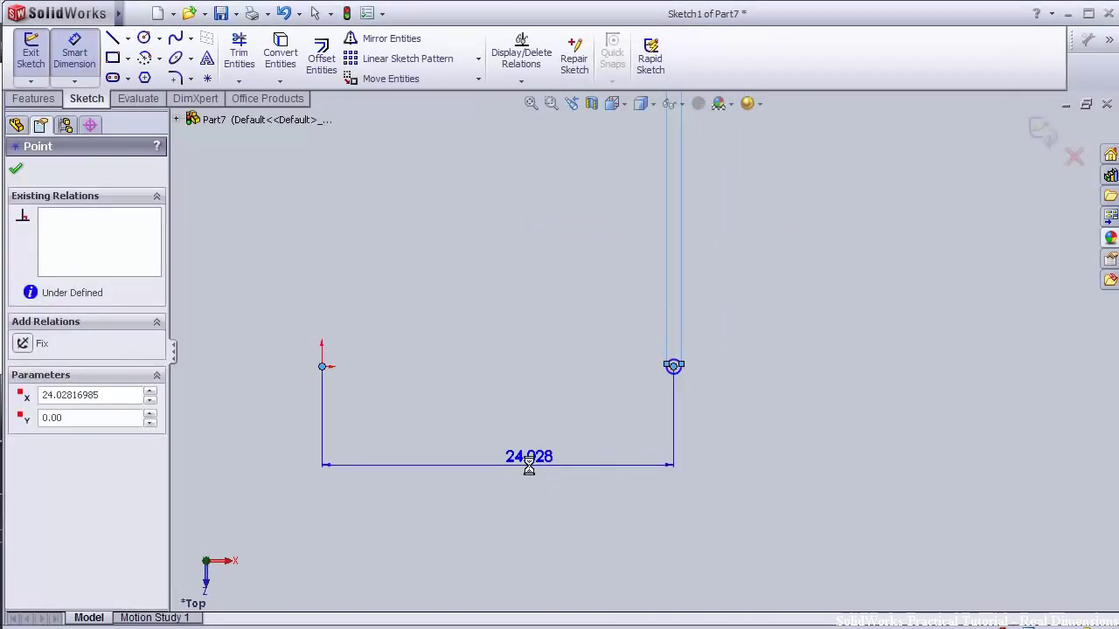
left_click(531, 470)
type("7.5")
key("Return")
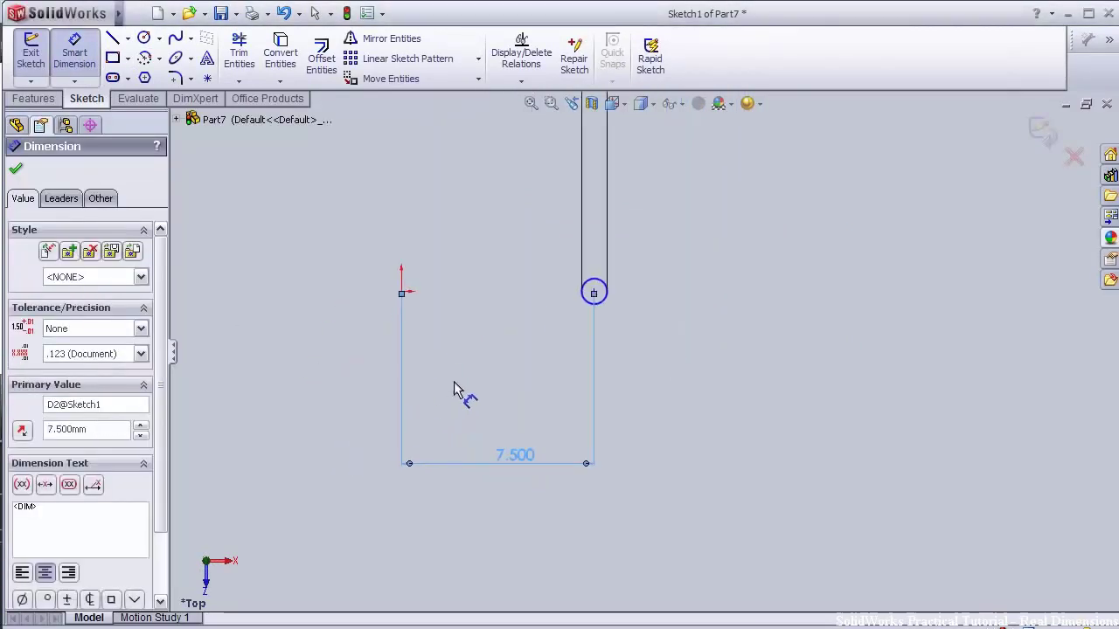
scroll(525, 346, "down", 3)
key("Escape")
Add a horizontal relation between the circle's center and the origin and exit the sketch
left_click(826, 241)
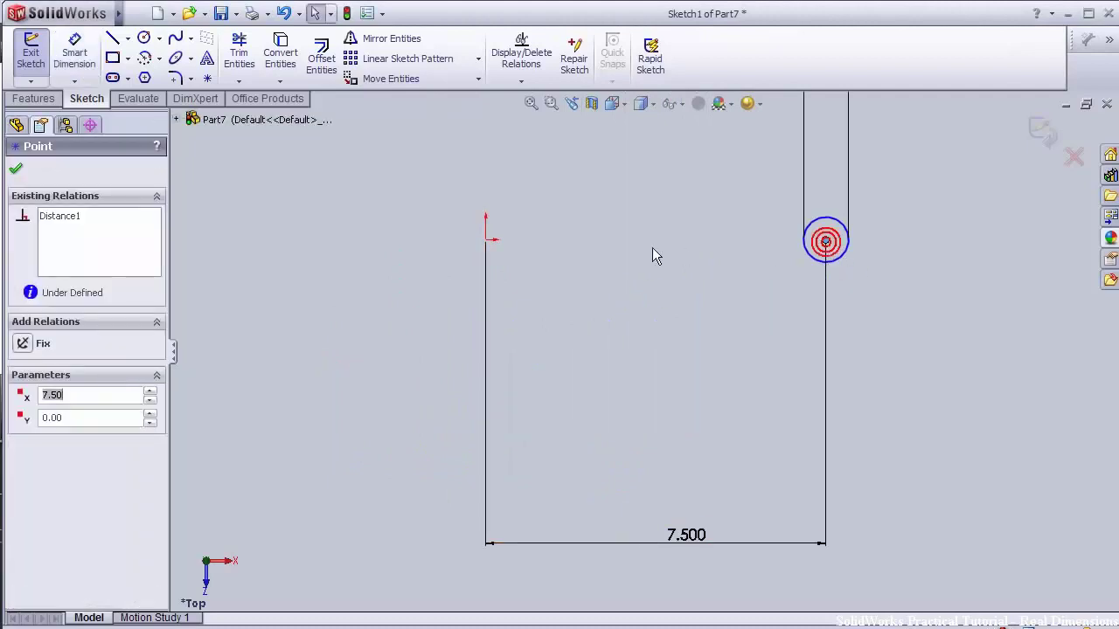
left_click(486, 241, "ctrl")
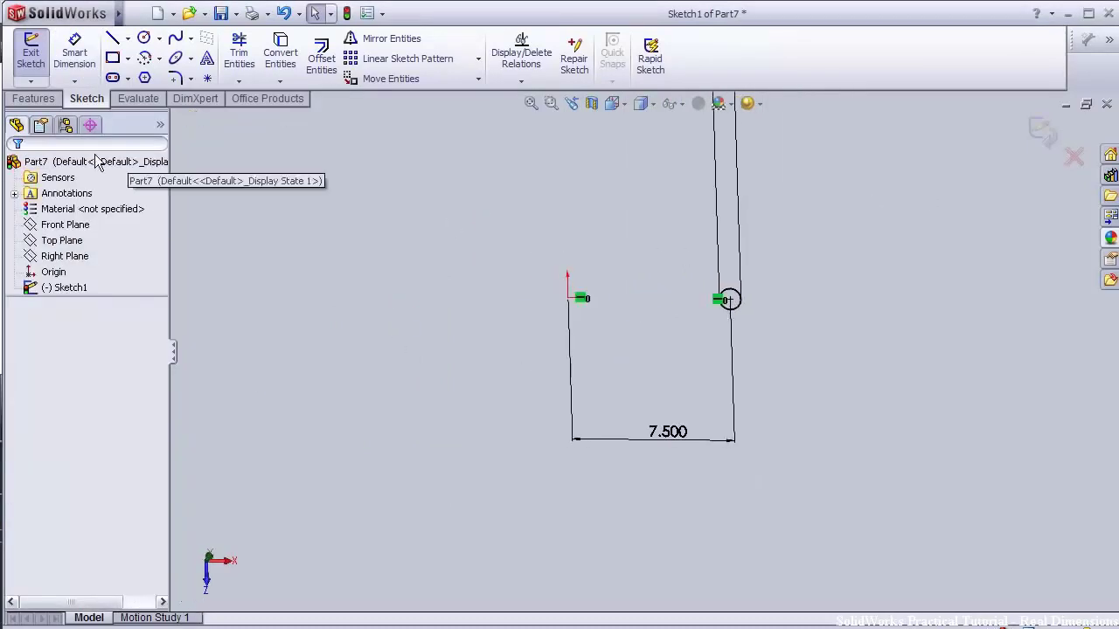
left_click(1040, 128)
On the Front Plane, sketch a vertical spline about 17 mm tall starting at the small circle's center
left_click(66, 223)
left_click(63, 213)
key("space")
double_click(147, 303)
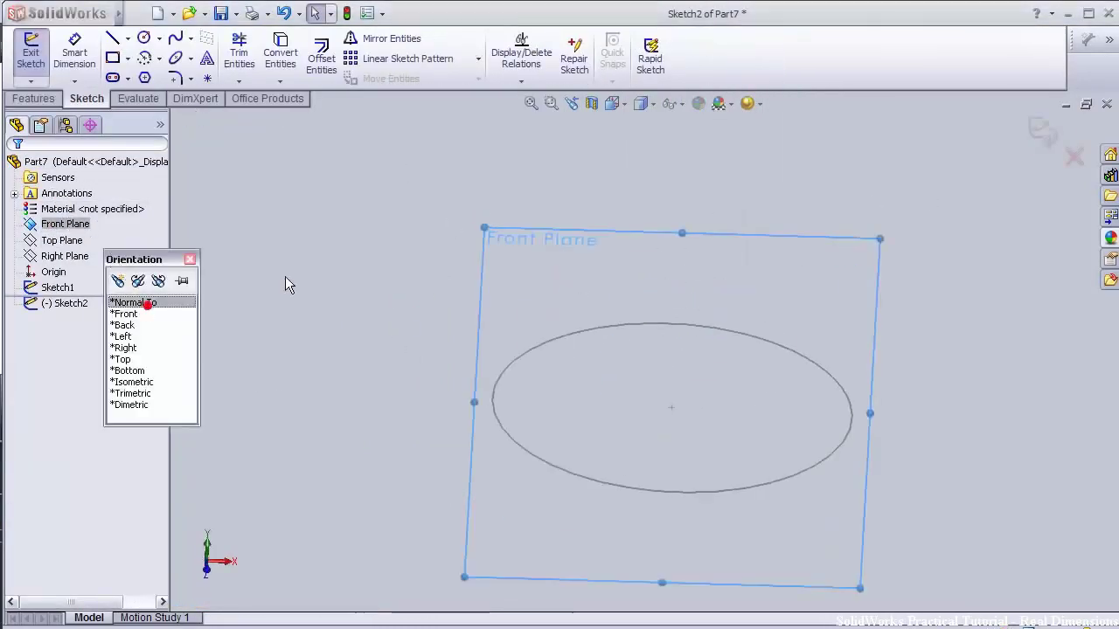
scroll(583, 284, "up", 7)
left_click(176, 39)
left_click(644, 351)
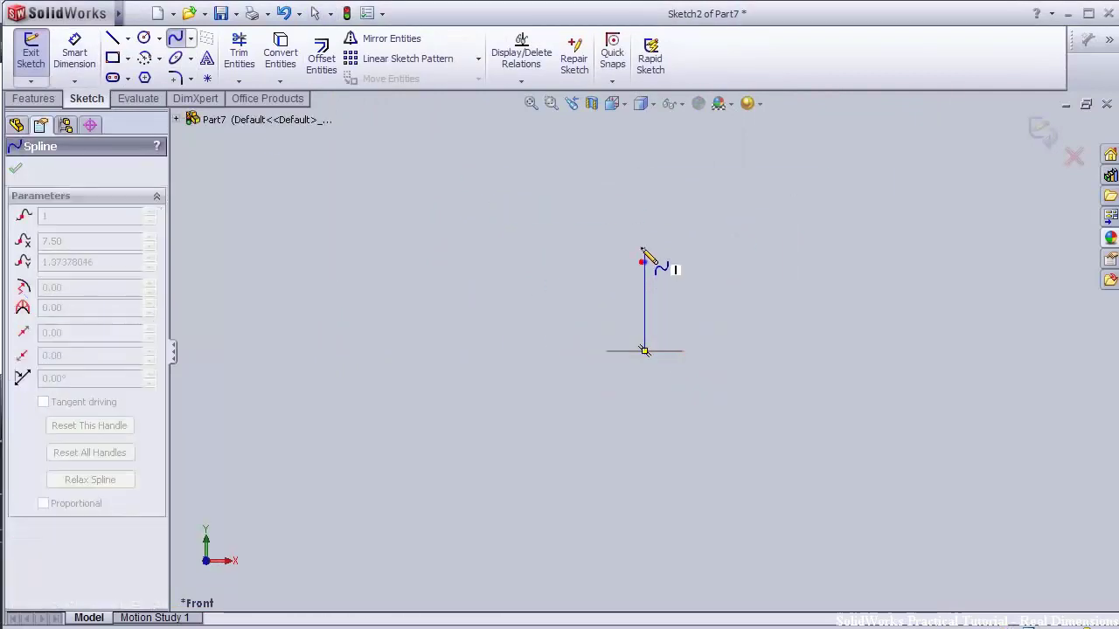
double_click(645, 176)
key("Escape")
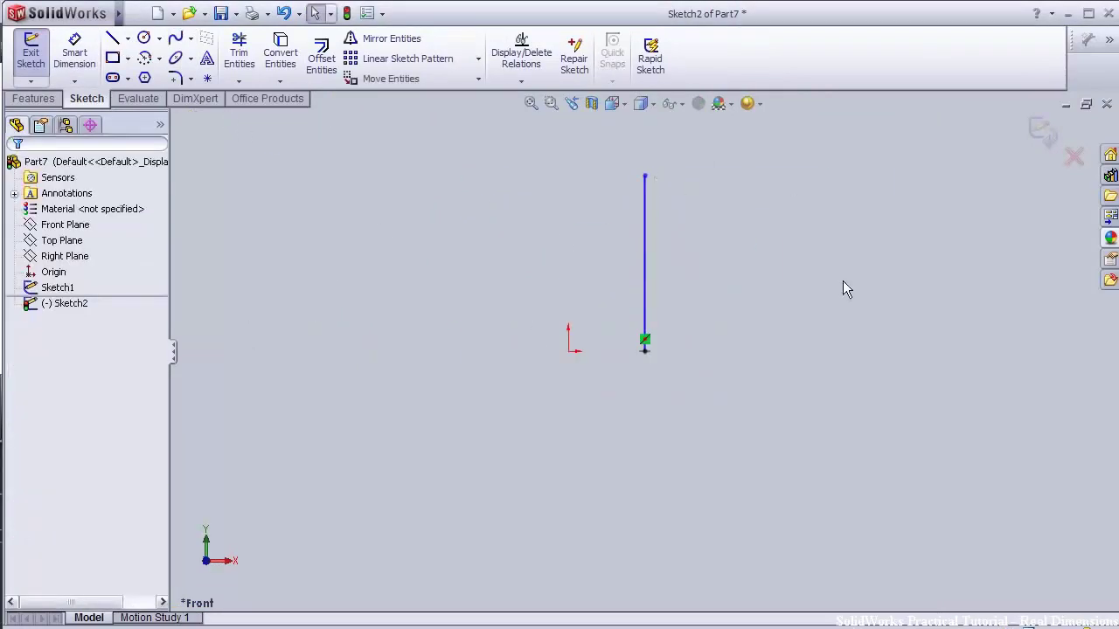
Bend the spline by moving its upper end slightly outward to about X 8.1 mm, and exit the sketch
scroll(495, 173, "down", 5)
left_click(546, 174)
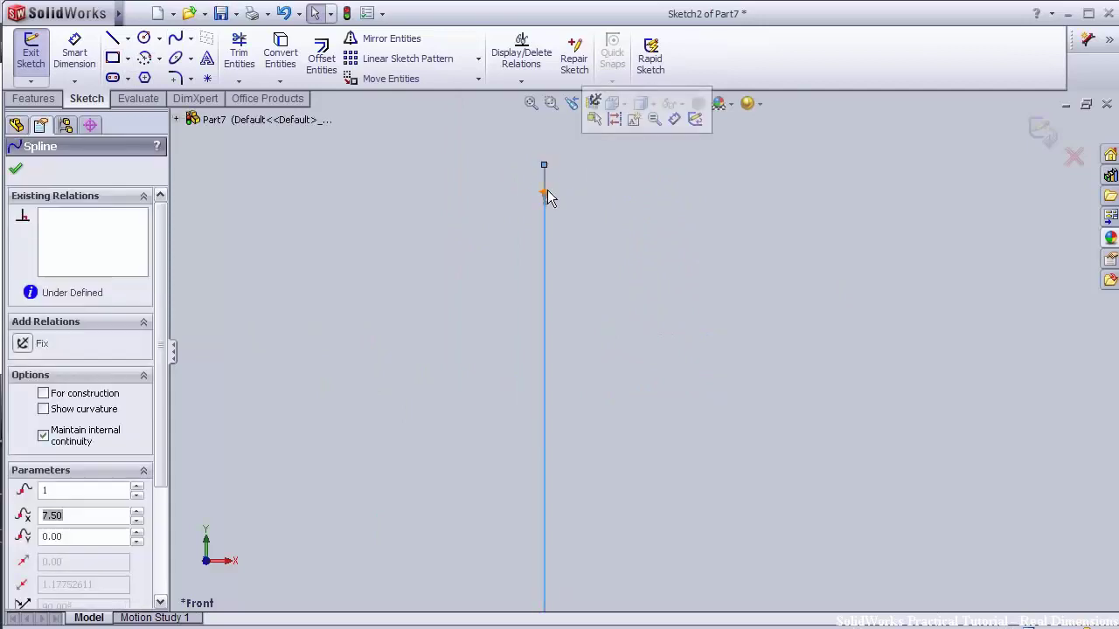
left_click_drag(545, 165, 564, 166)
left_click(1028, 129)
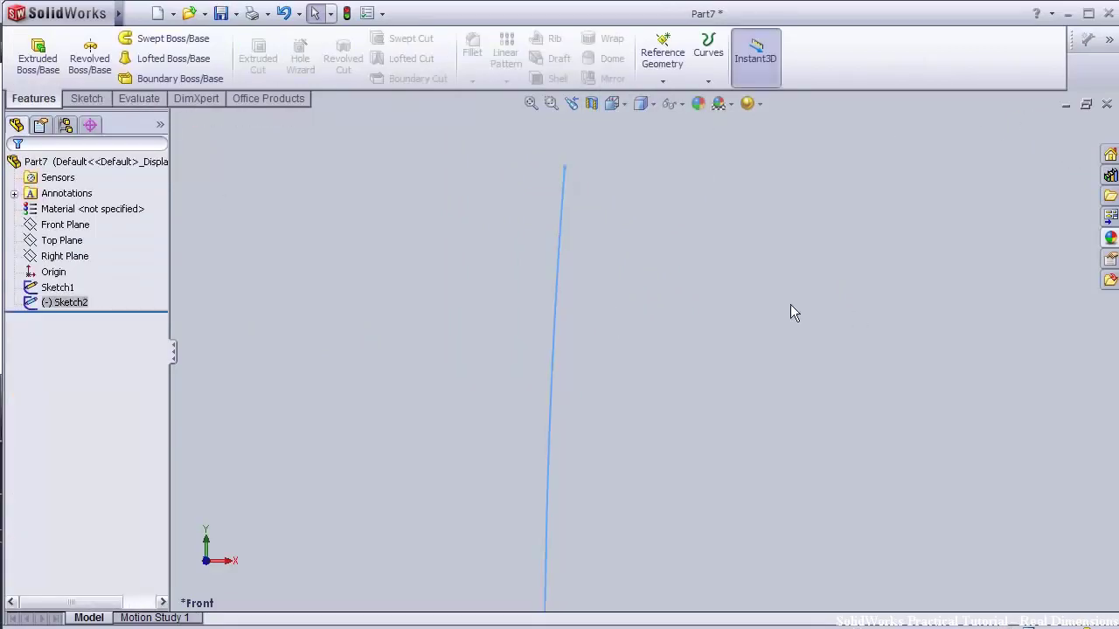
Reopen the spline sketch and dimension its intermediate point 2 mm above the lower endpoint
left_click(28, 308)
left_click(40, 260)
scroll(490, 393, "up", 3)
right_click_drag(565, 503, 565, 458)
scroll(612, 489, "down", 5)
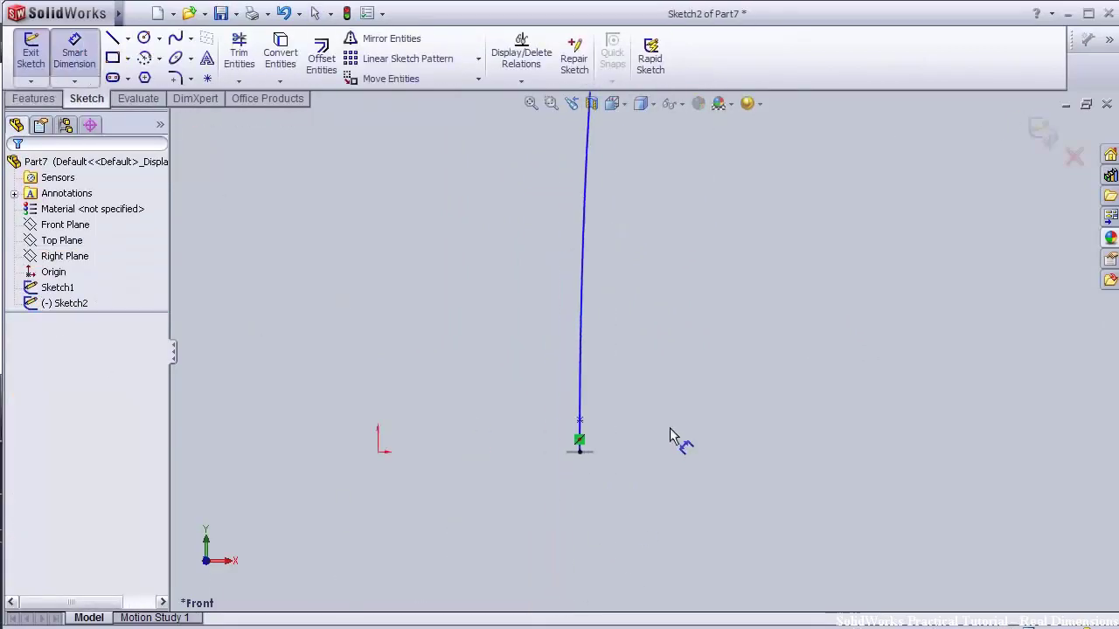
left_click(557, 454)
left_click(557, 397)
left_click(681, 420)
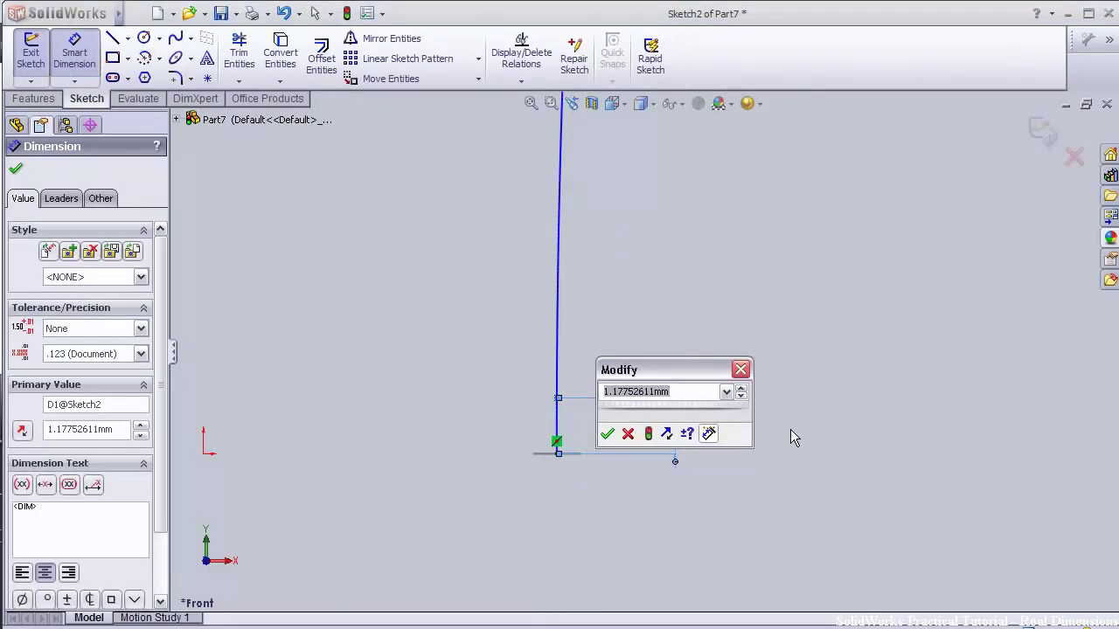
type("2")
key("Return")
Set the height of the spline's intermediate point to 20 mm
double_click(673, 374)
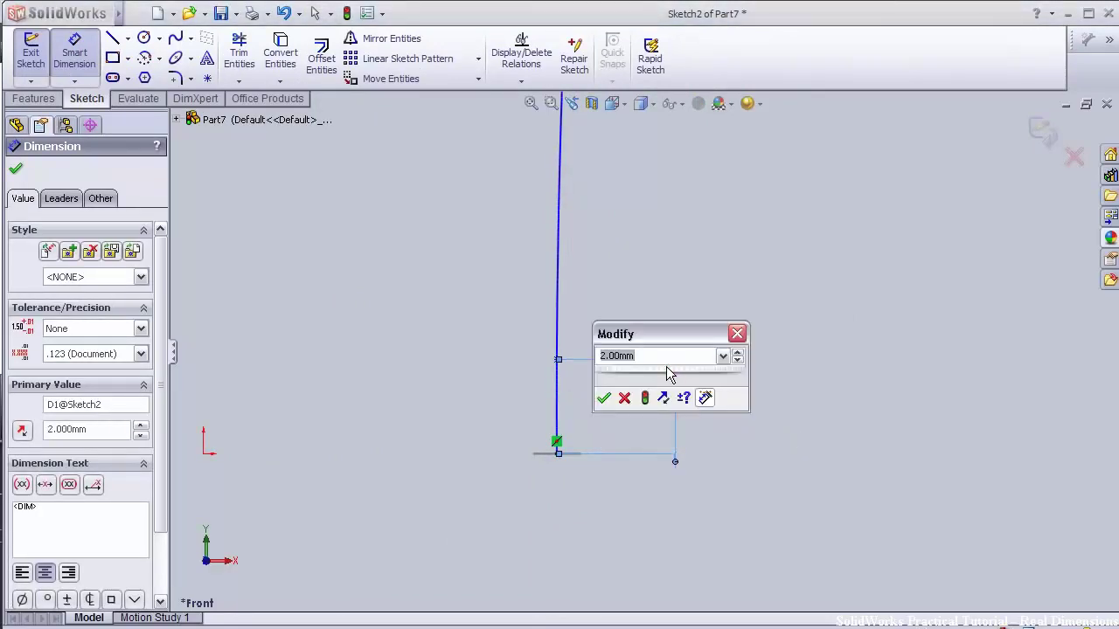
type("20")
key("Return")
scroll(669, 374, "up", 6)
scroll(732, 233, "down", 3)
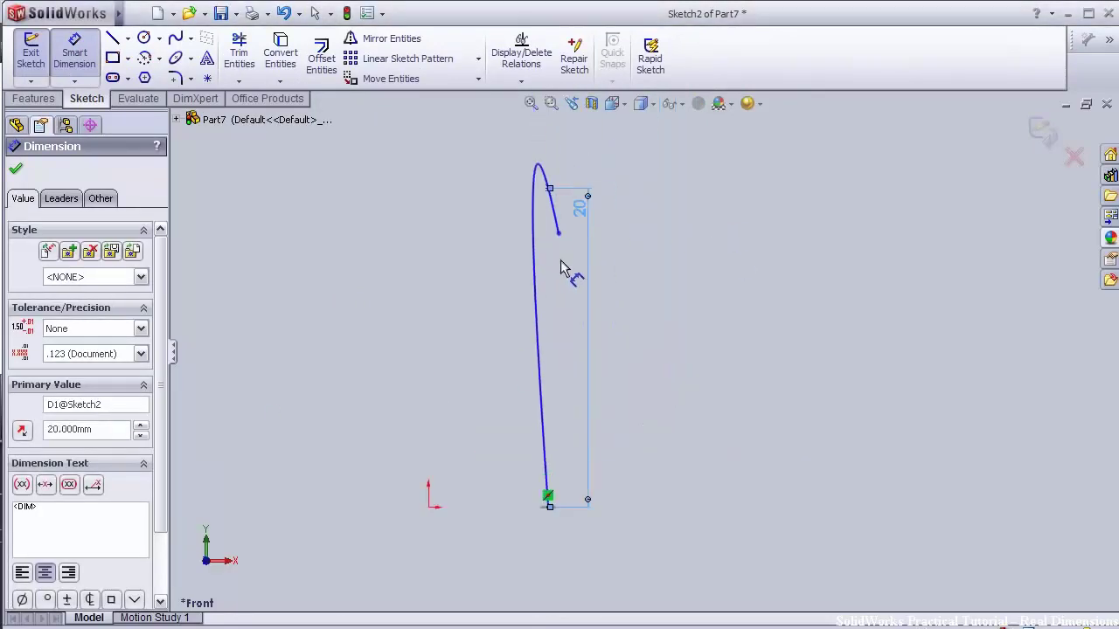
key("Escape")
Dimension the spline's free end 50 mm above its lower endpoint and exit the sketch
left_click(549, 507)
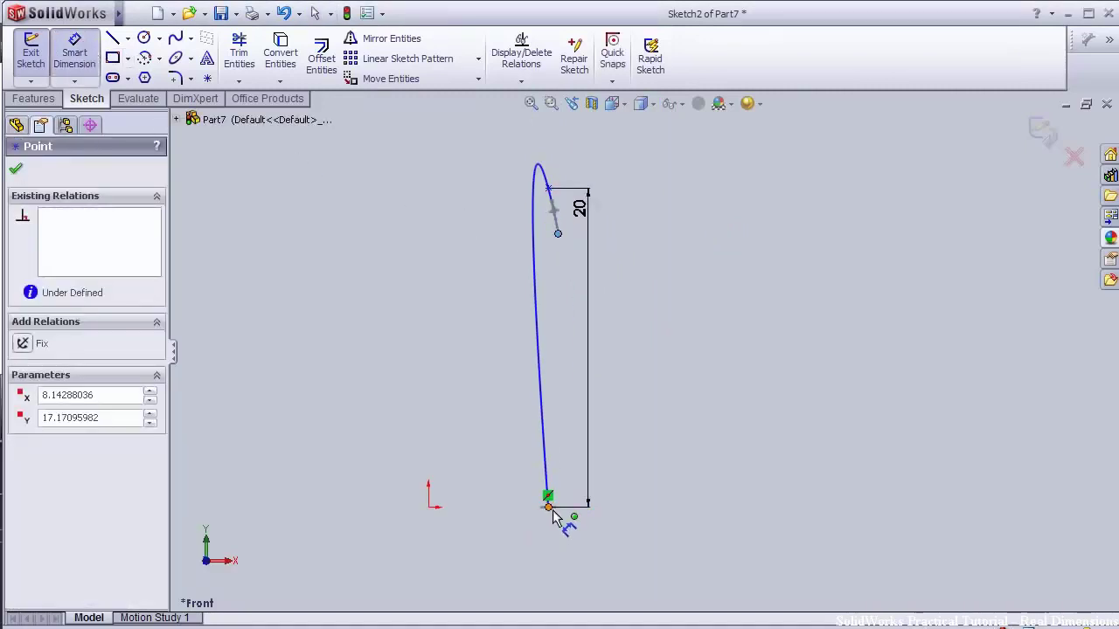
left_click(552, 511)
left_click(759, 379)
type("50")
key("Return")
scroll(689, 375, "up", 6)
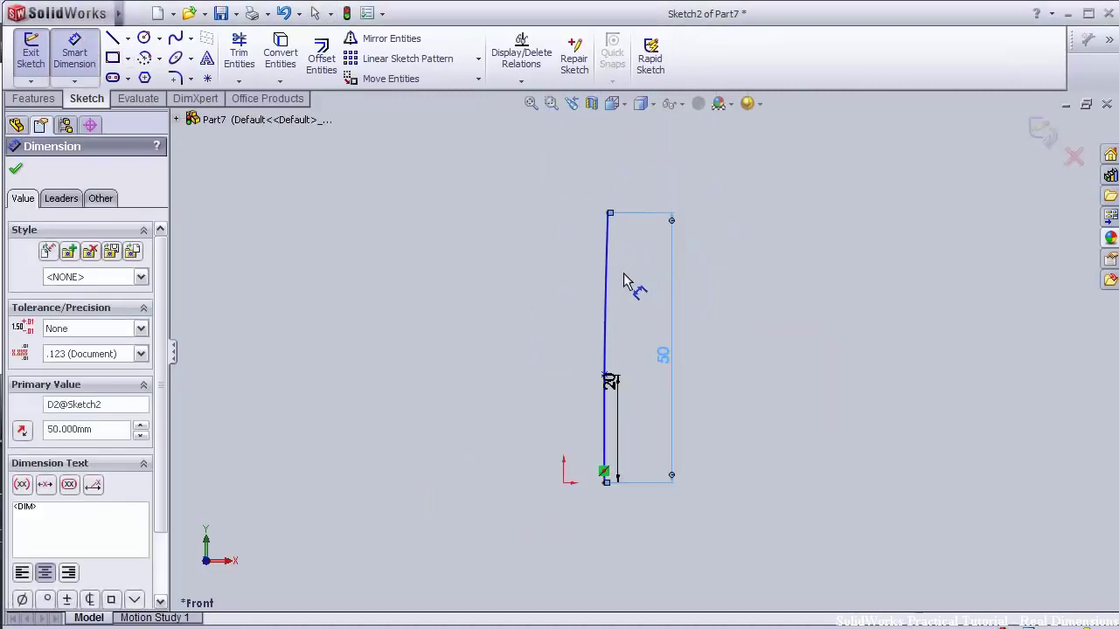
scroll(624, 275, "up", 2)
left_click(1044, 131)
Sweep the 1 mm circle along the spline to form a thin solid rod
left_click(172, 40)
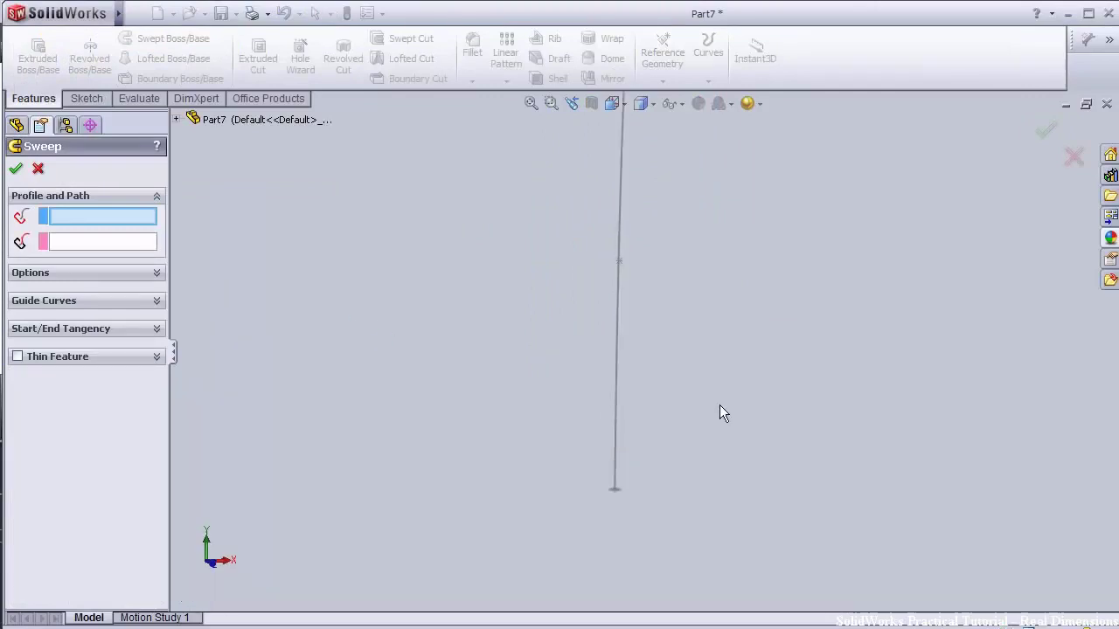
middle_click_drag(720, 413, 571, 499)
left_click(589, 456)
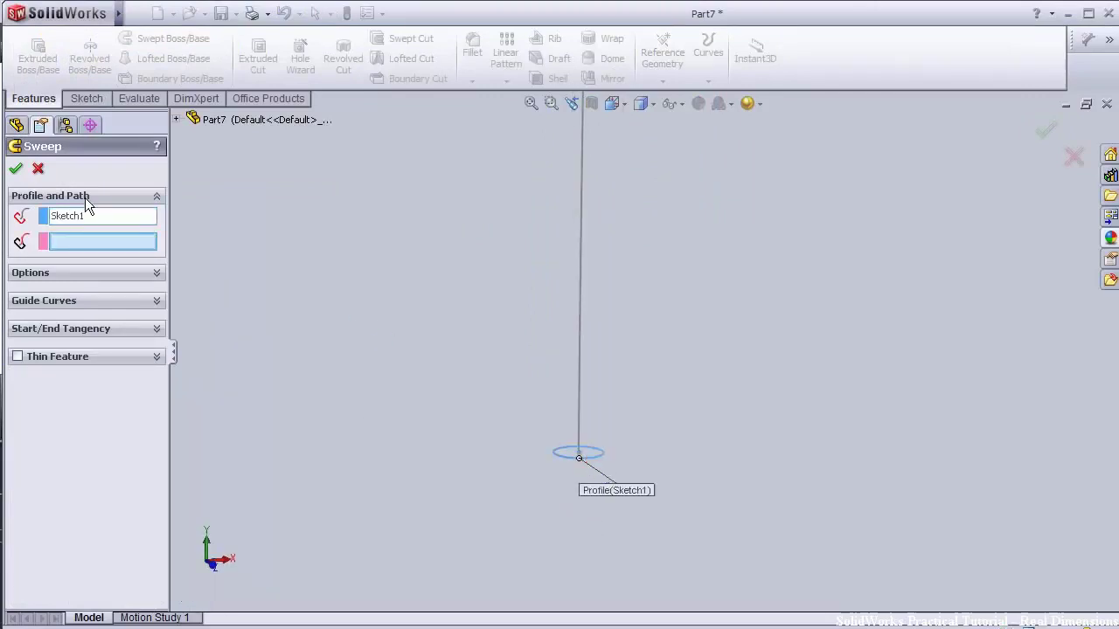
left_click(578, 307)
left_click(1045, 130)
middle_click_drag(709, 244, 542, 237)
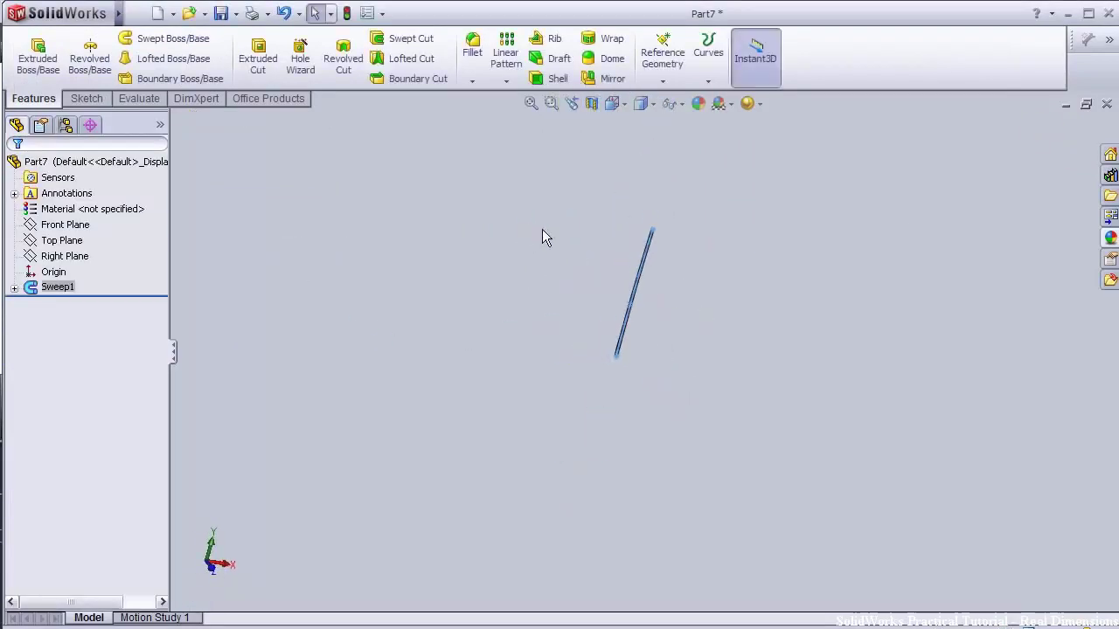
Sketch a circle on the Top Plane, level with the origin and on the opposite side from the rod
scroll(564, 284, "down", 4)
left_click(64, 241)
left_click(79, 223)
key("space")
double_click(198, 334)
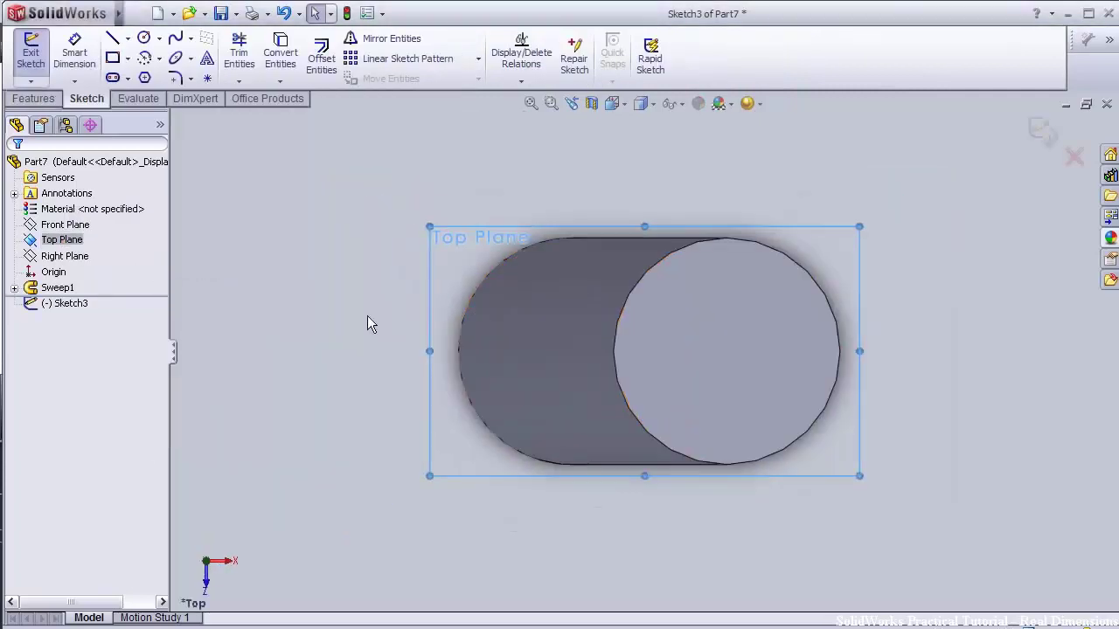
scroll(367, 316, "up", 4)
scroll(632, 419, "up", 5)
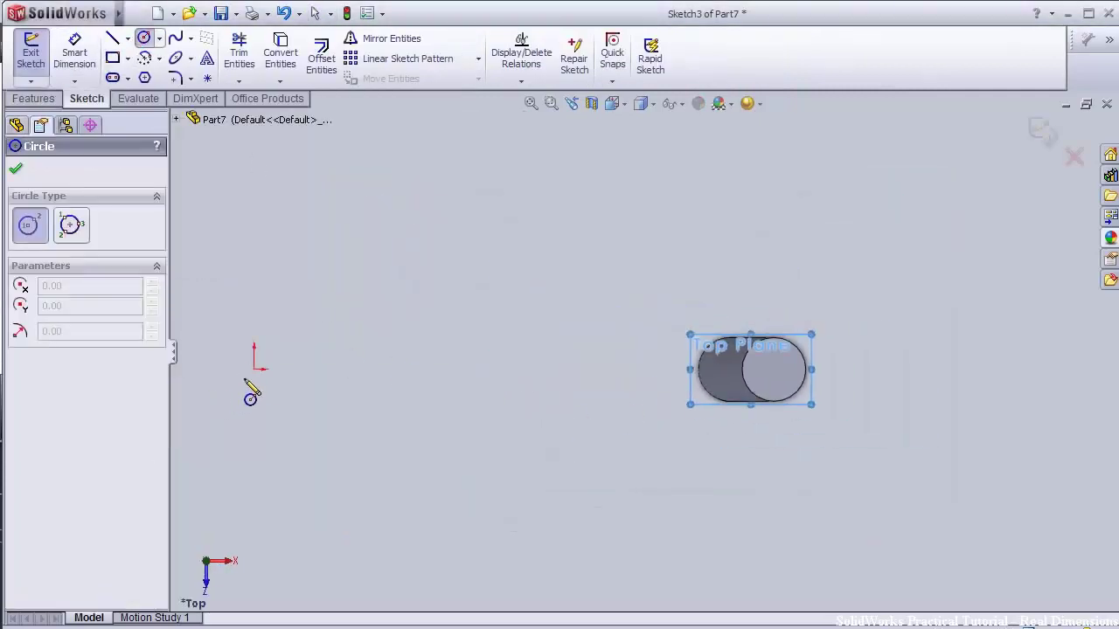
left_click(472, 341)
left_click(435, 341)
Dimension the second circle's diameter as 1 mm and pick its center for locating it
left_click(76, 44)
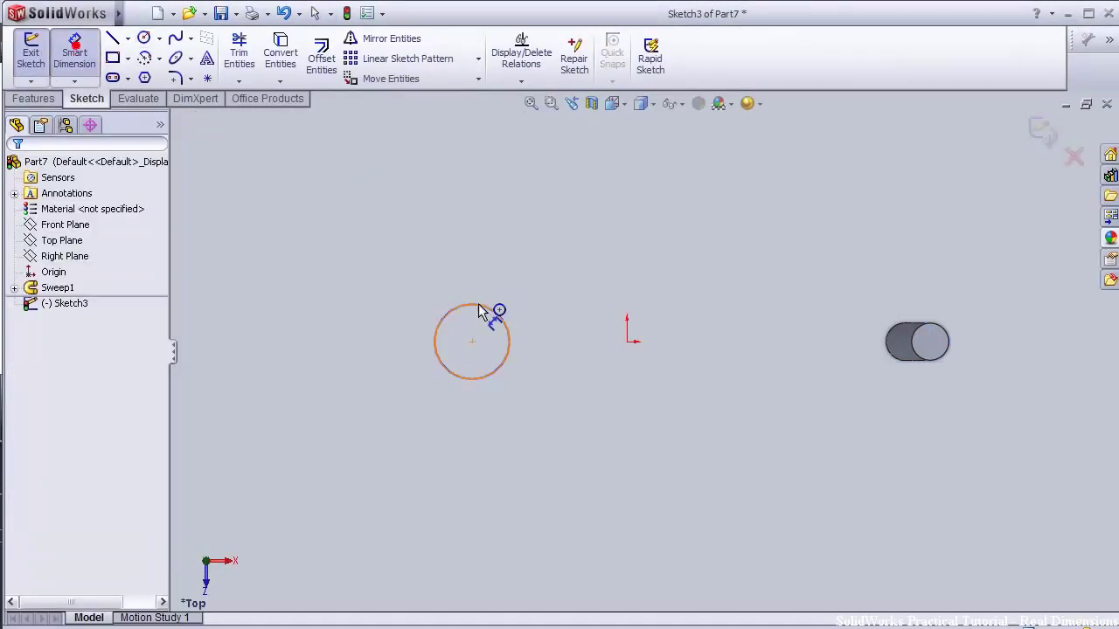
left_click(483, 277)
type("1")
key("Return")
left_click(472, 342)
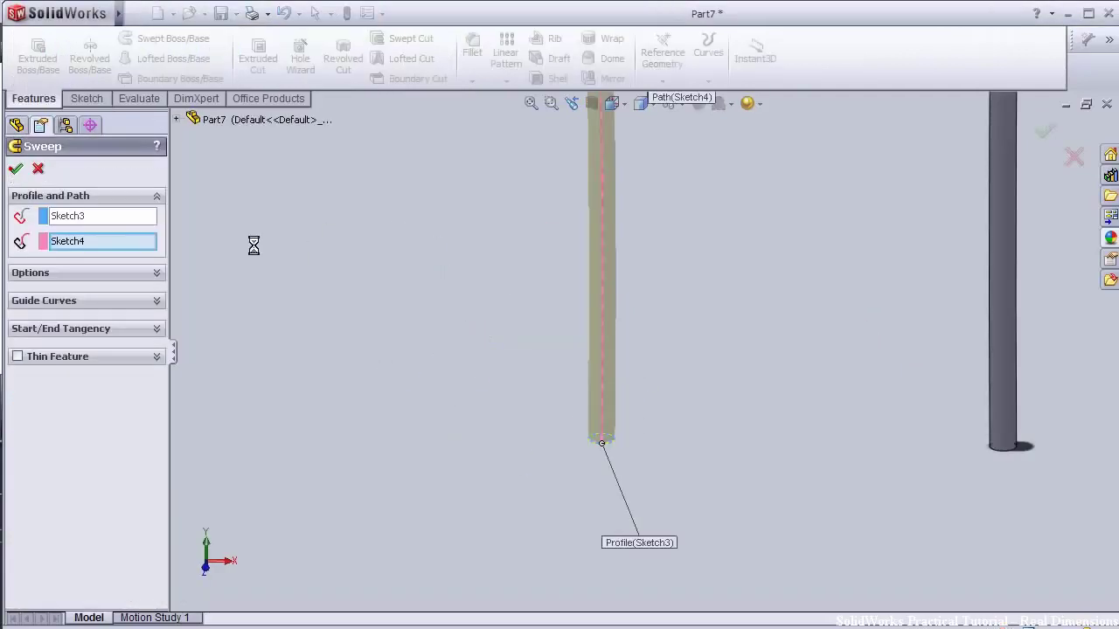
On the Right Plane, sketch a circle about 0.39 mm in diameter on the rod's centerline near its upper end
middle_click_drag(254, 245, 75, 262)
left_click(70, 272)
key("space")
left_click(116, 319)
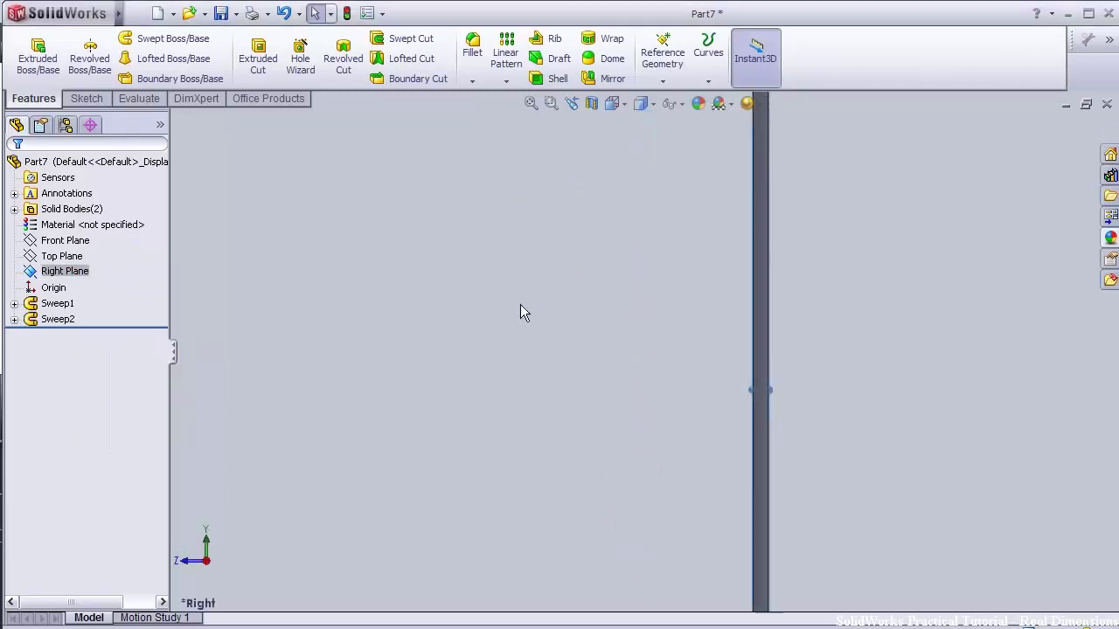
scroll(742, 238, "down", 6)
left_click(54, 270)
left_click(65, 246)
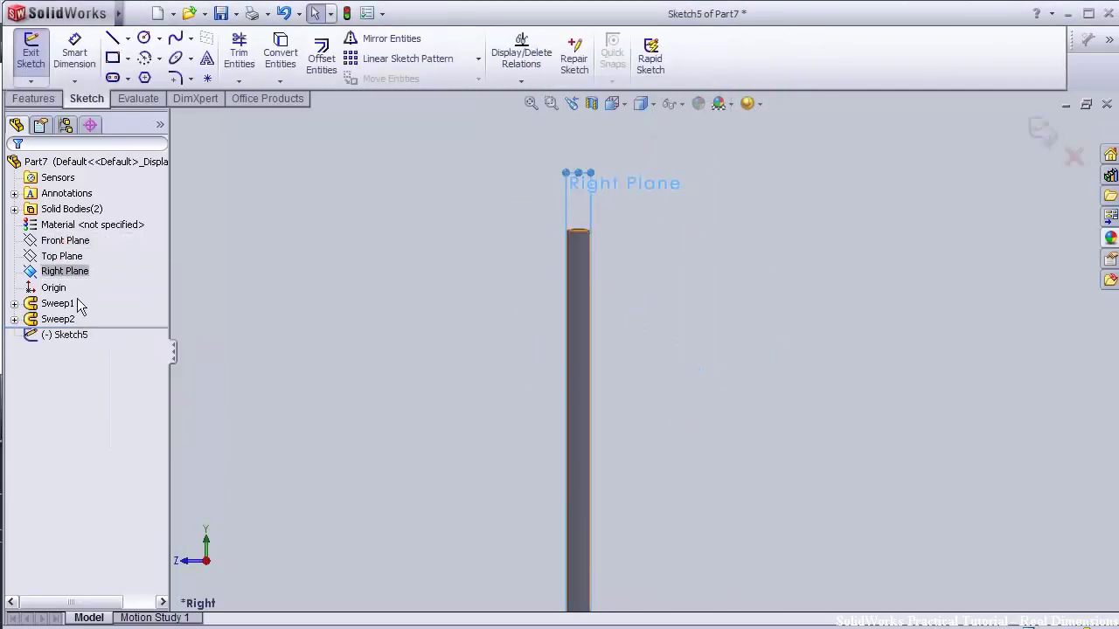
scroll(350, 278, "down", 4)
scroll(810, 199, "down", 6)
left_click(143, 38)
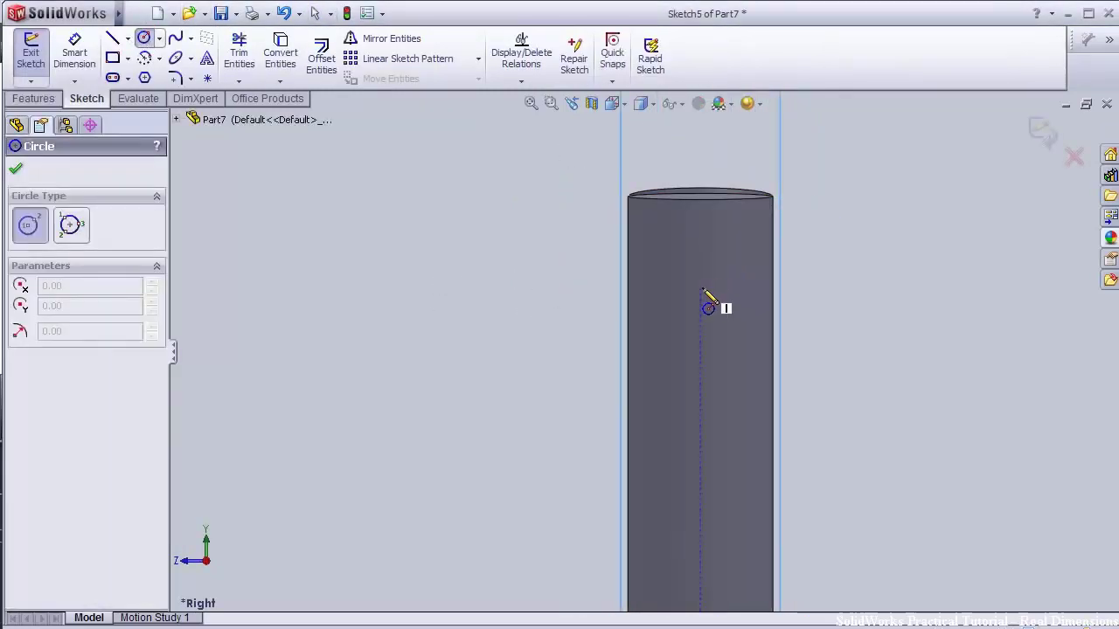
left_click(700, 285)
left_click(706, 259)
Set the small circle's diameter to 0.25 mm
left_click(74, 52)
left_click(699, 257)
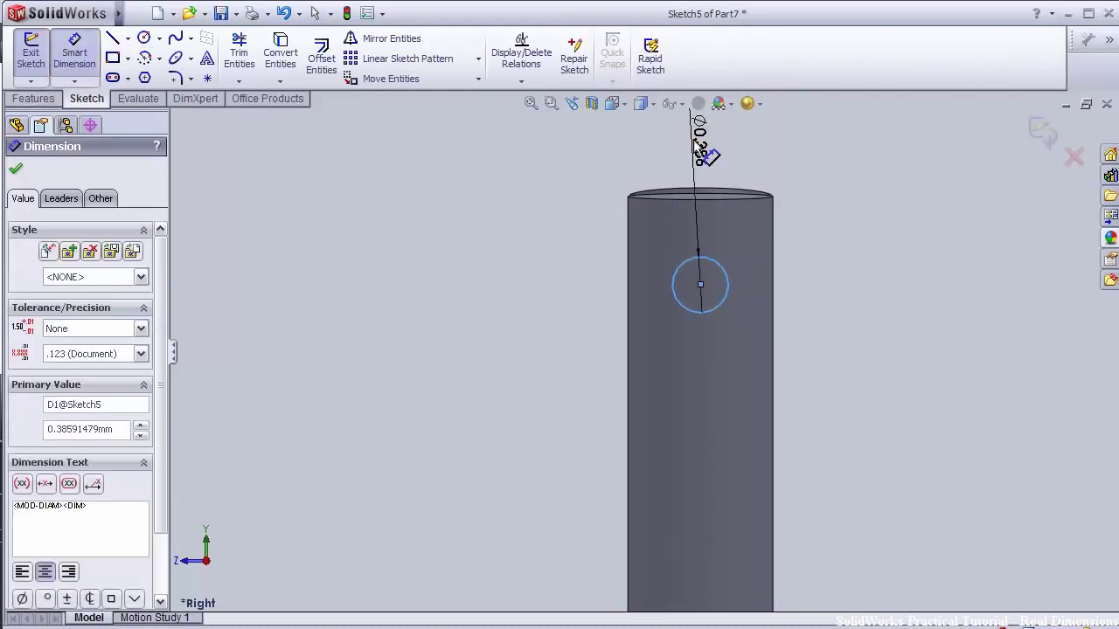
left_click(693, 139)
type("0.25")
key("Return")
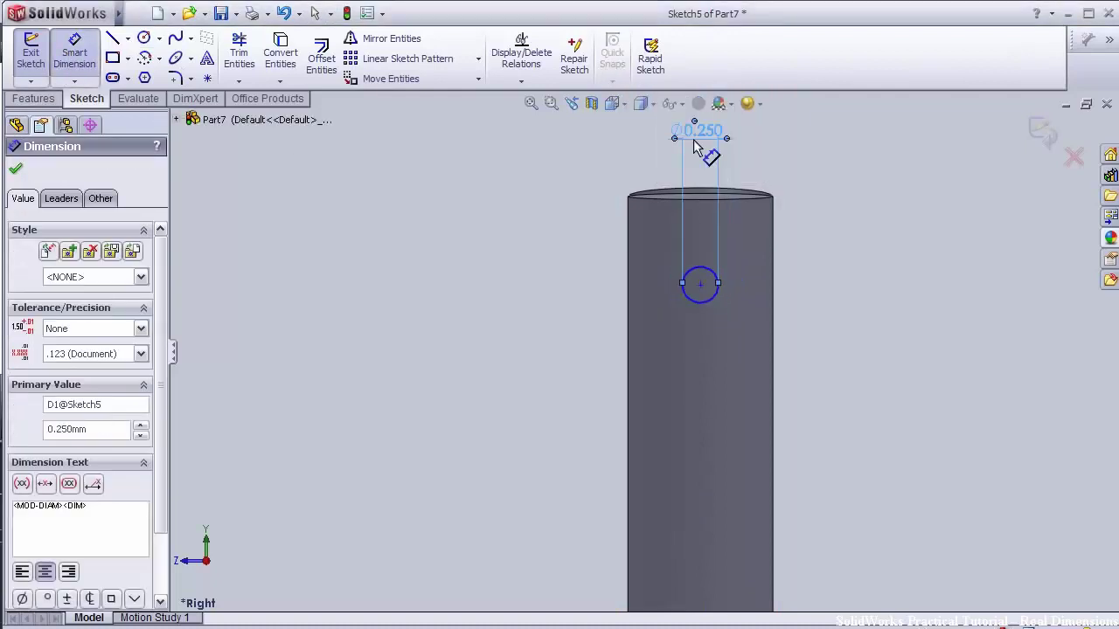
Dimension the small circle's center 1 mm below the rod's top edge
left_click(701, 285)
left_click(532, 226)
type("1")
key("Return")
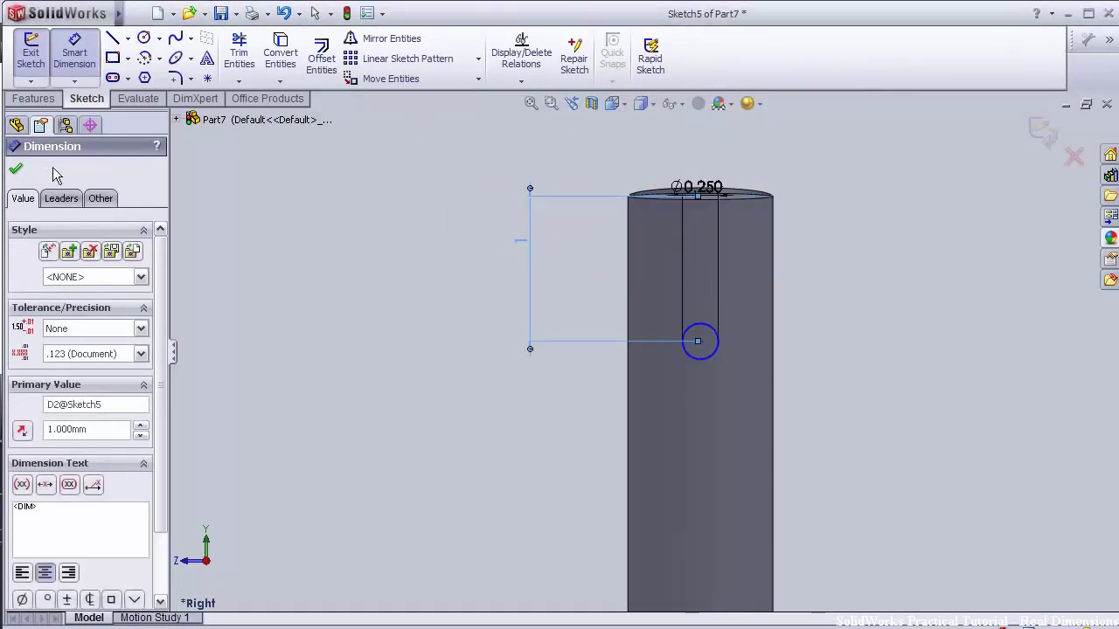
left_click(16, 169)
Cut-extrude the 0.25 mm circle through the rods in both directions from the Right Plane
left_click(34, 99)
left_click(259, 59)
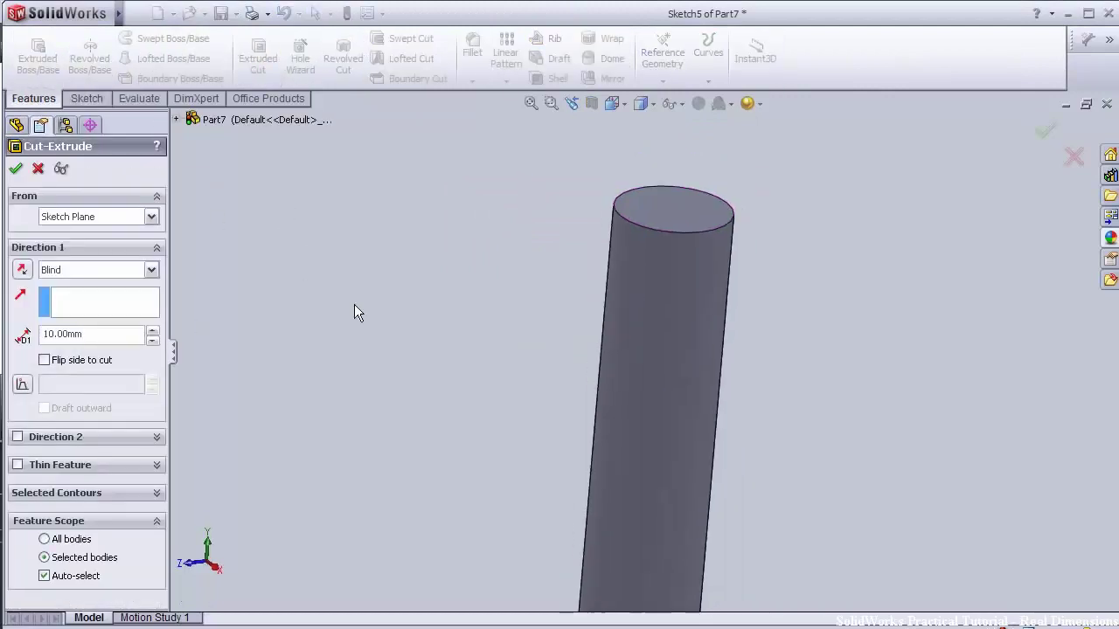
left_click(127, 270)
left_click(129, 300)
left_click(19, 408)
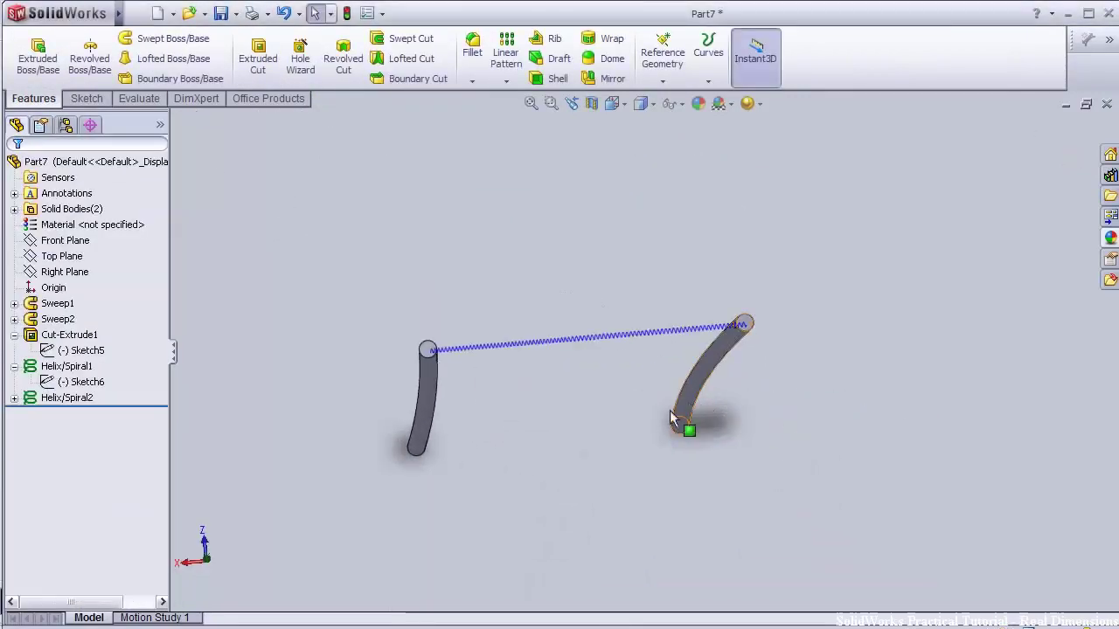
middle_click_drag(669, 410, 615, 300)
scroll(604, 323, "up", 4)
key("space")
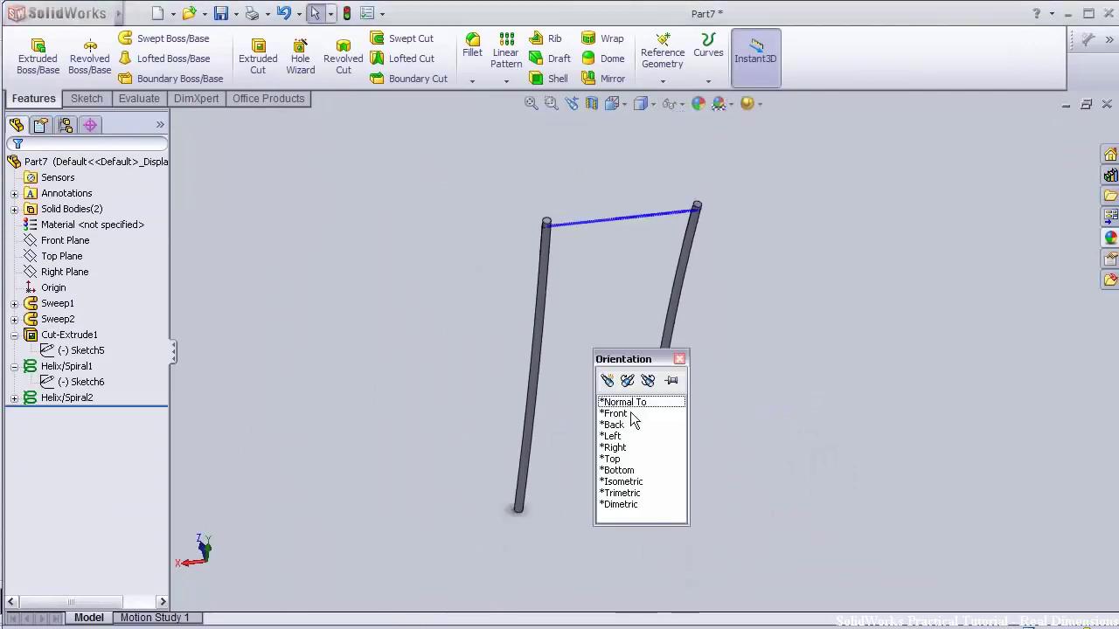
On the Front Plane, sketch a circle of about 37.8 mm radius centered directly above the origin, around the rods' upper ends
double_click(639, 423)
key("space")
double_click(665, 455)
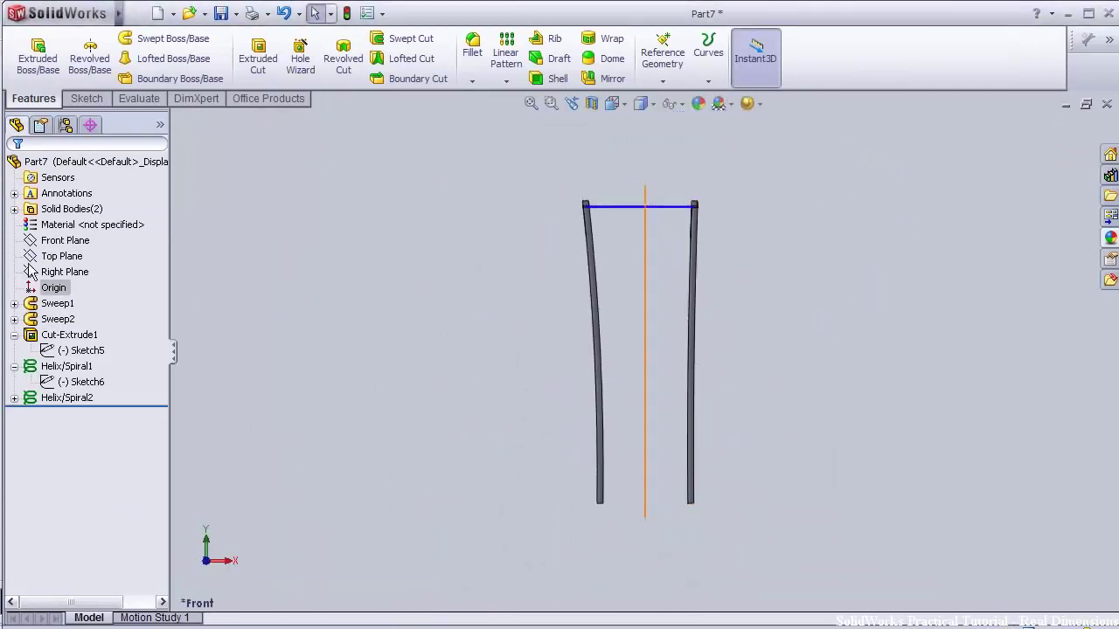
left_click(66, 241)
left_click(95, 220)
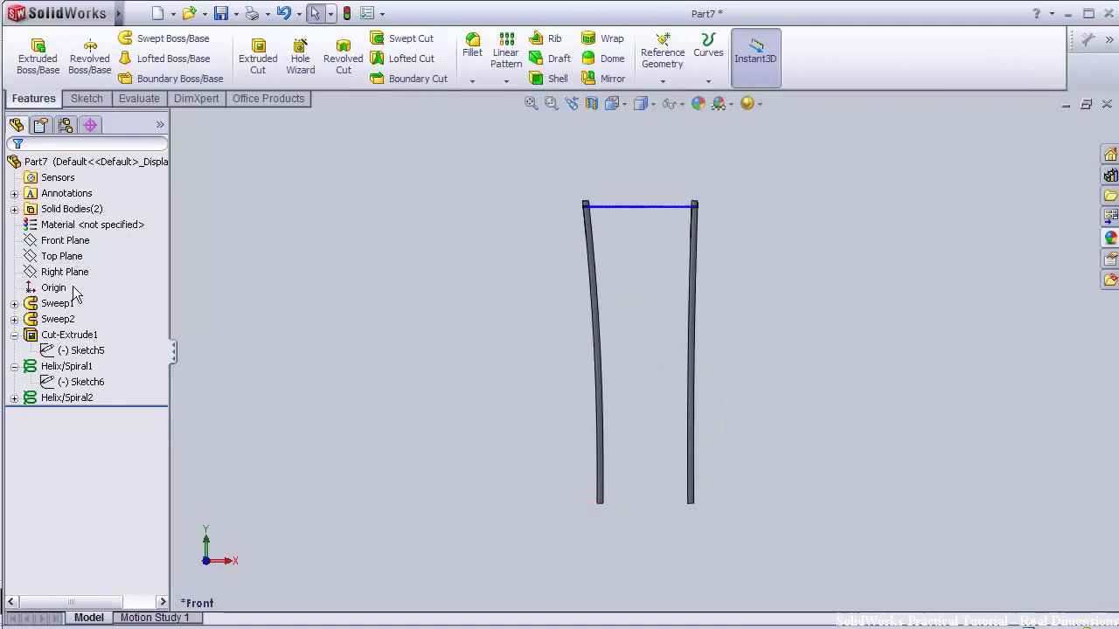
left_click(65, 240)
left_click(94, 219)
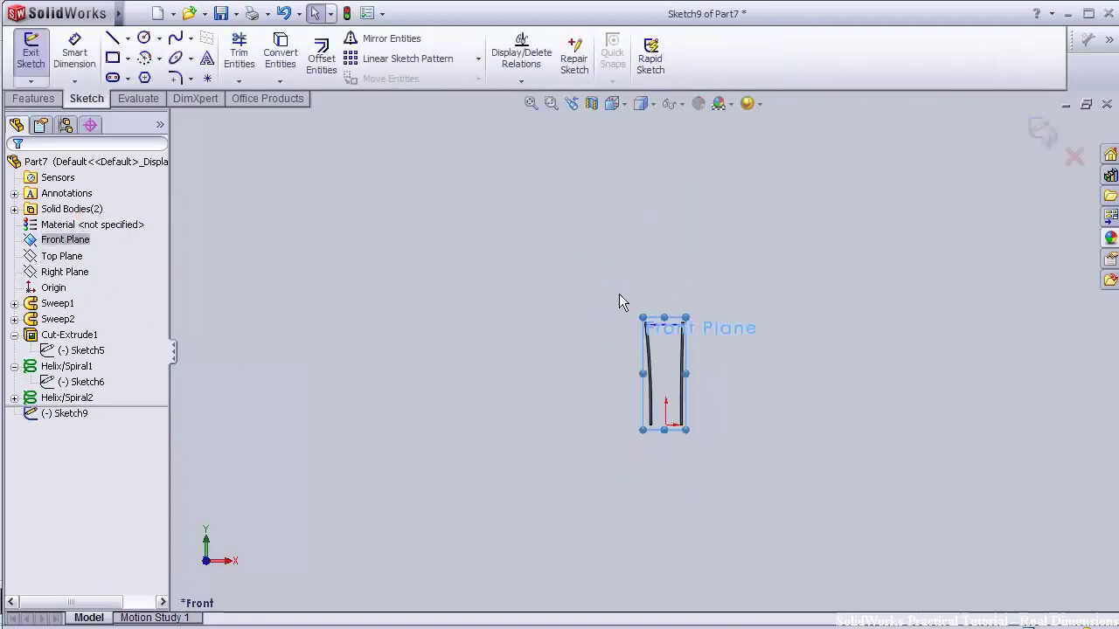
left_click(144, 40)
scroll(750, 315, "down", 3)
left_click(552, 330)
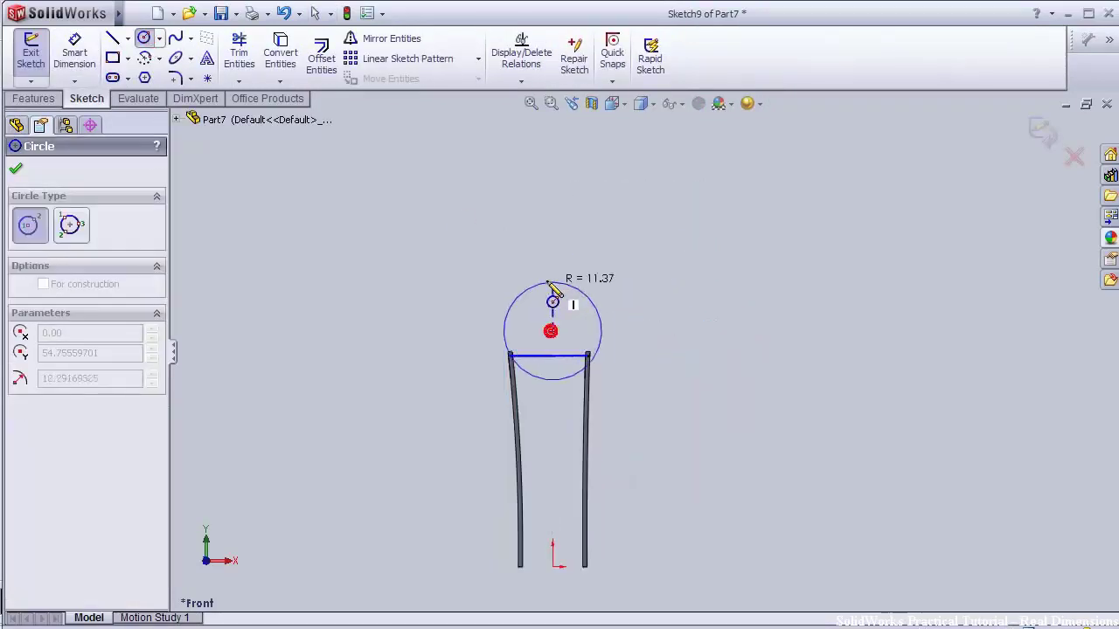
left_click(493, 179)
scroll(492, 267, "up", 3)
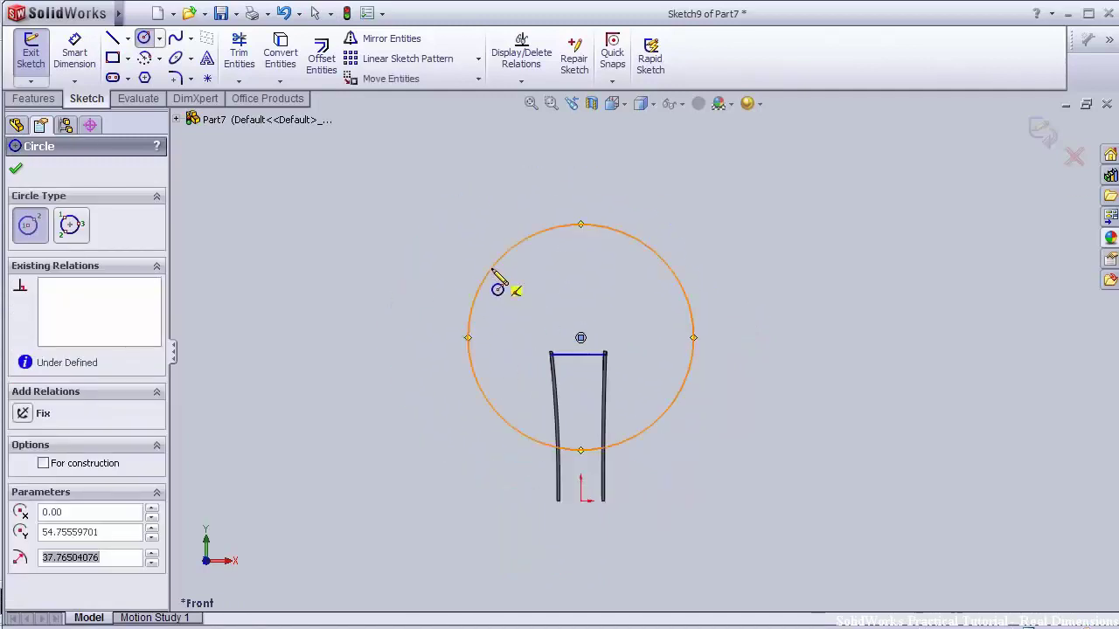
Set the large circle's diameter to 60 mm
left_click(37, 99)
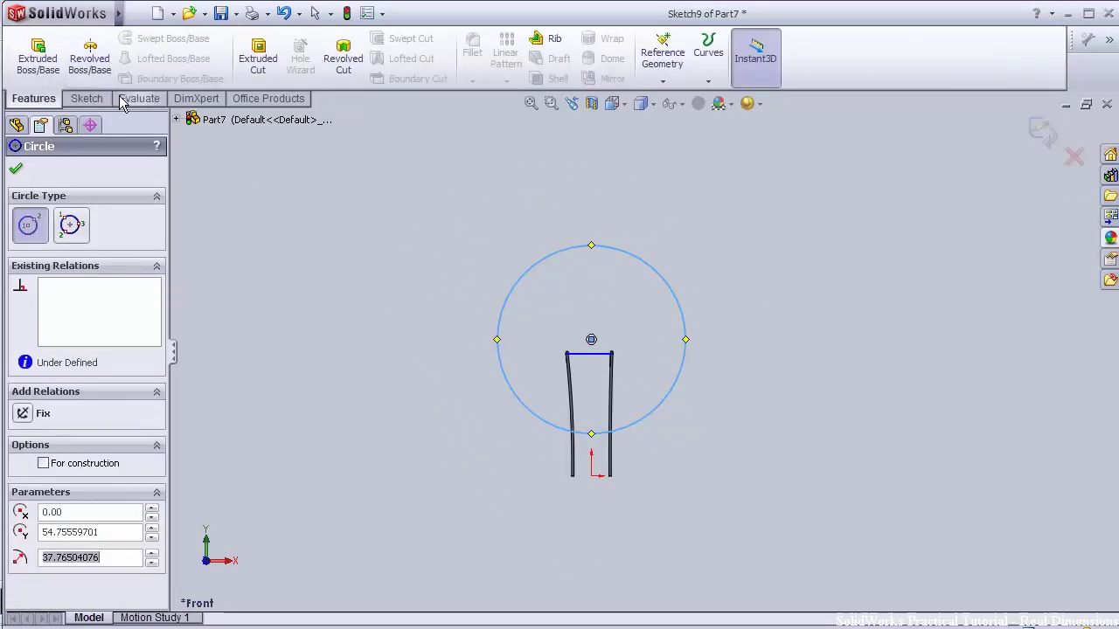
scroll(611, 362, "up", 2)
left_click(87, 99)
key("Escape")
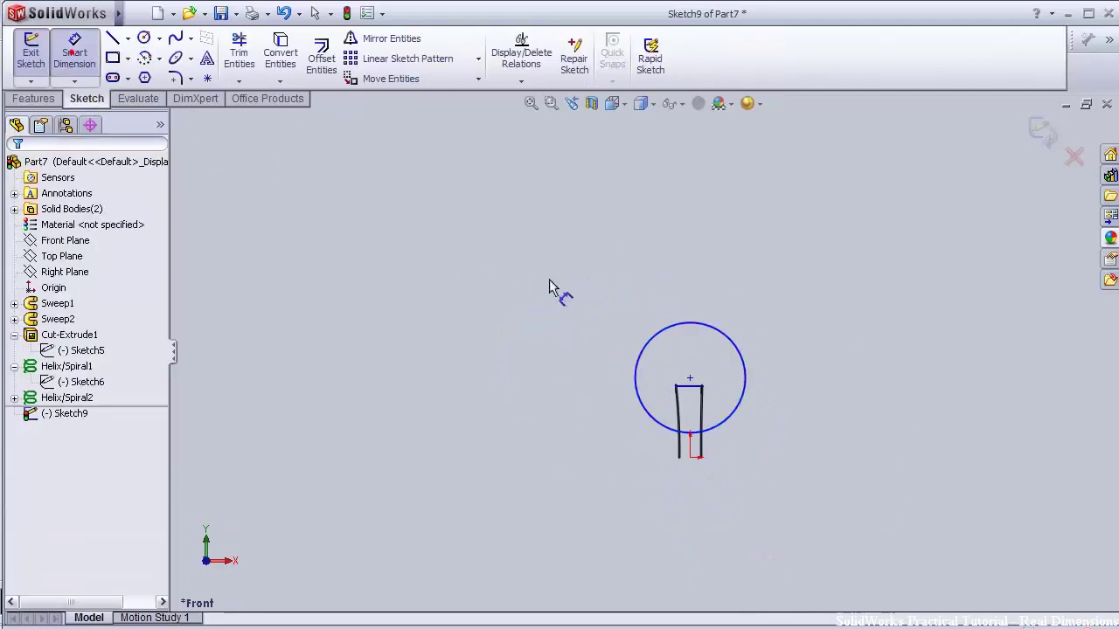
left_click(678, 332)
left_click(690, 251)
type("60")
key("Return")
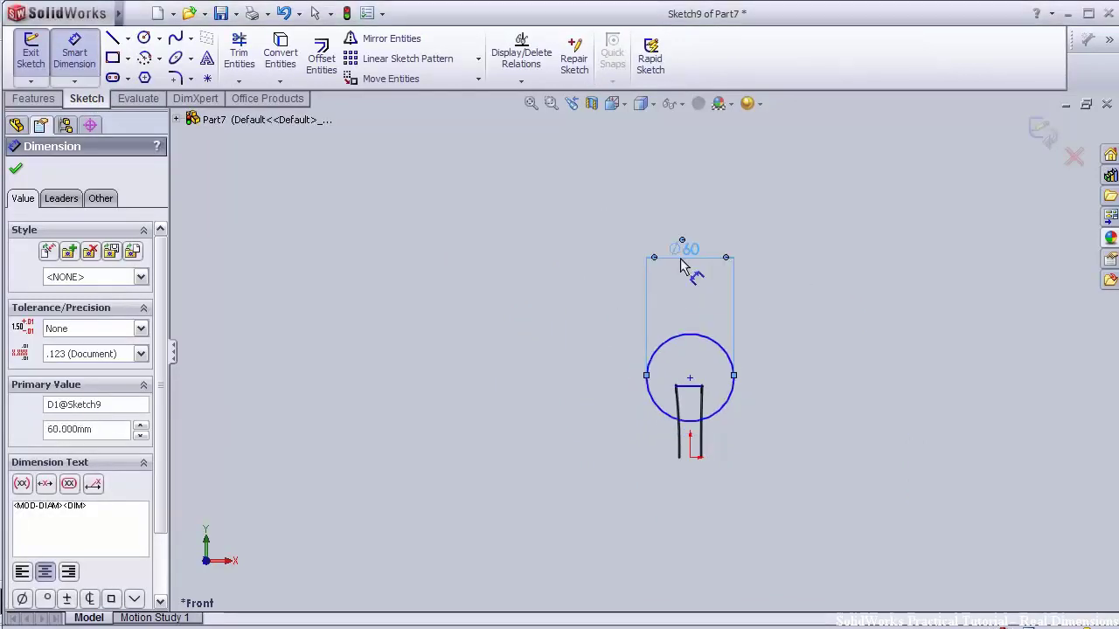
Dimension the circle's center 60 mm above the origin
scroll(693, 425, "down", 2)
scroll(693, 426, "down", 4)
left_click(678, 258)
left_click(678, 553)
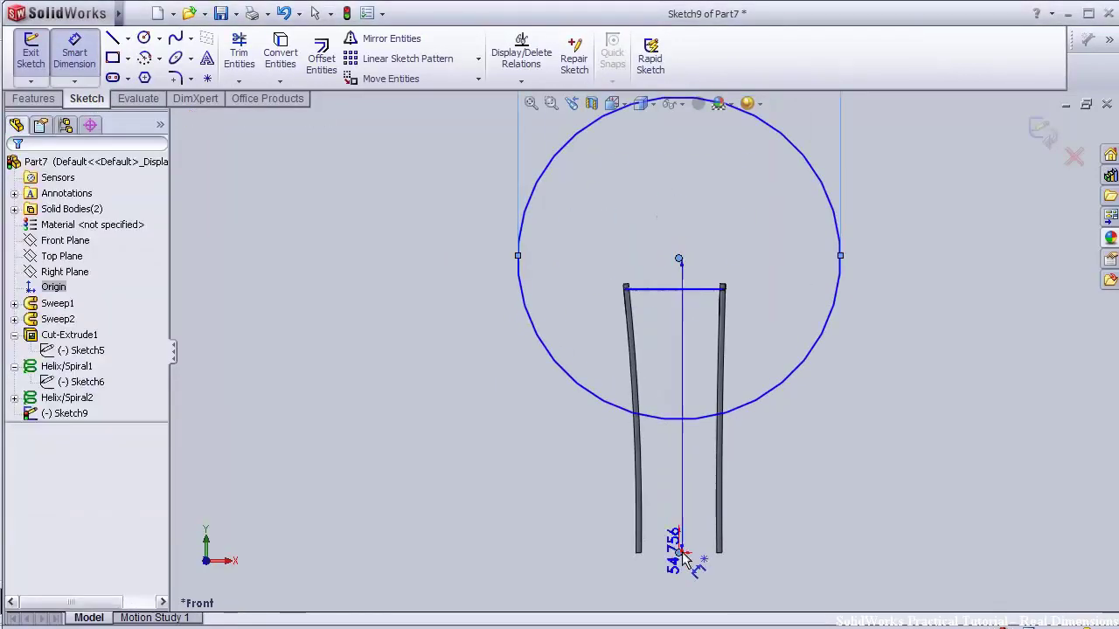
left_click(398, 514)
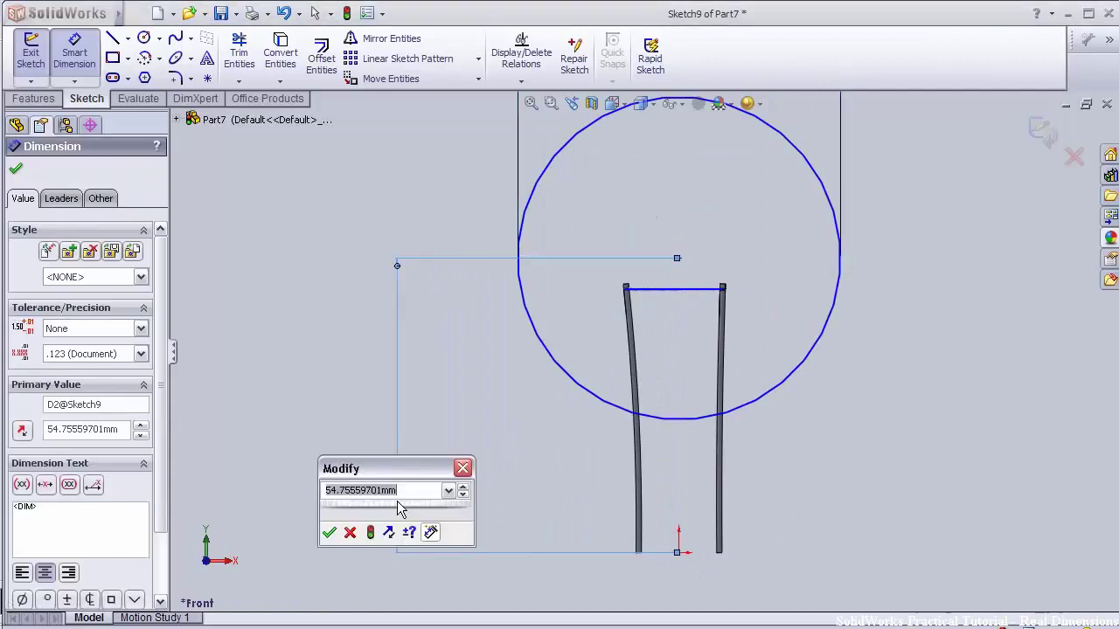
key("Return")
scroll(422, 496, "up", 3)
scroll(685, 457, "down", 2)
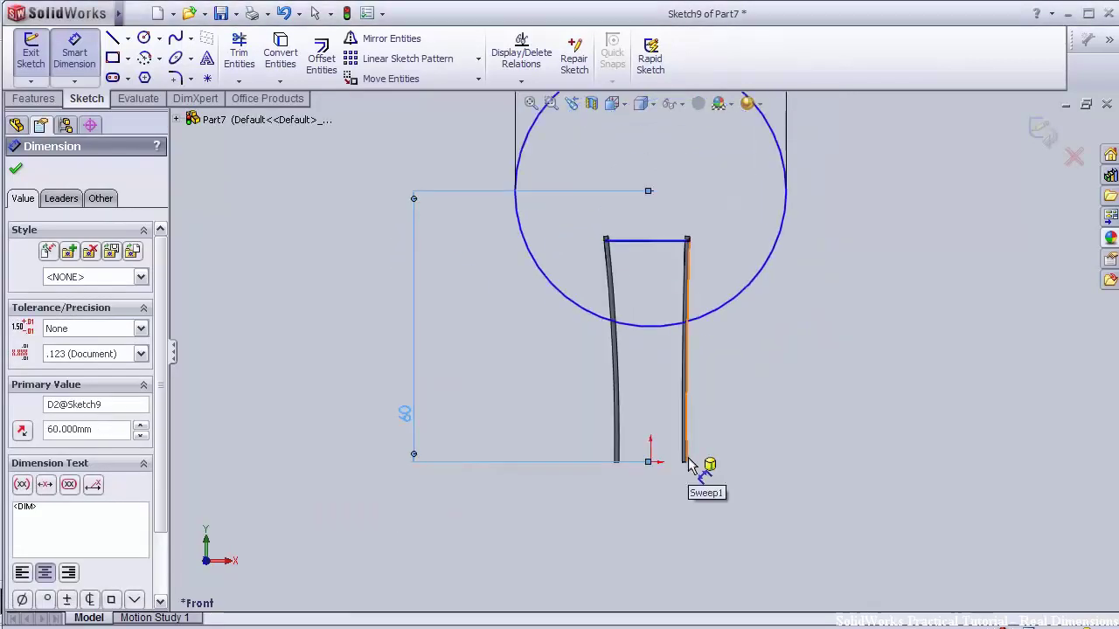
Sketch a rectangle about 37.4 mm wide and 42 mm high around the rods, overlapping the circle's lower part
scroll(686, 457, "up", 3)
left_click(113, 58)
left_click(600, 272)
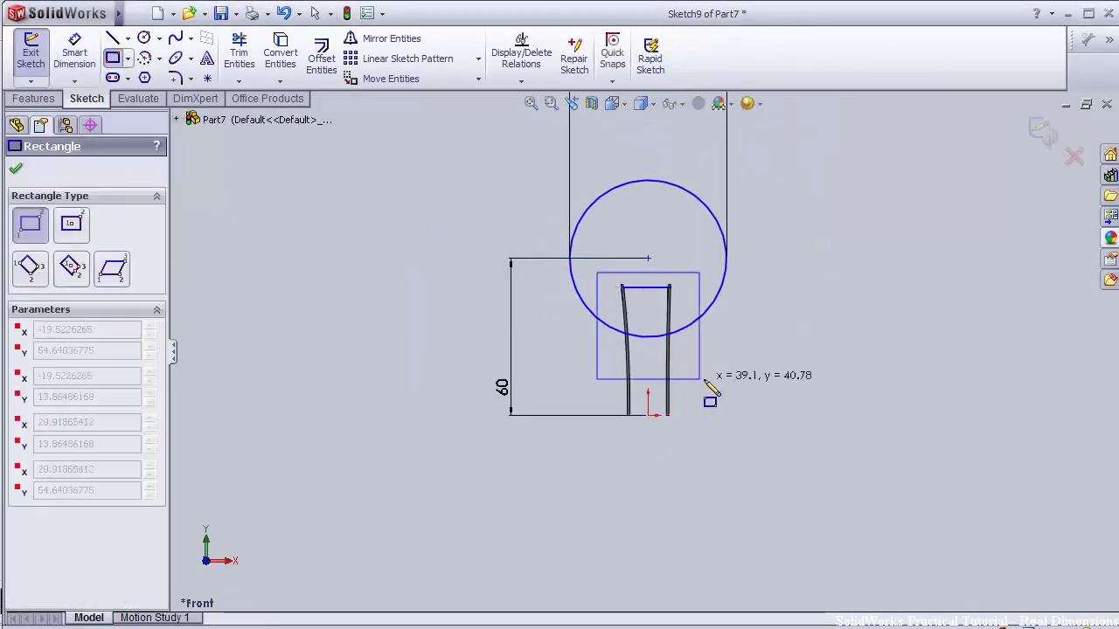
left_click(695, 383)
scroll(710, 350, "down", 2)
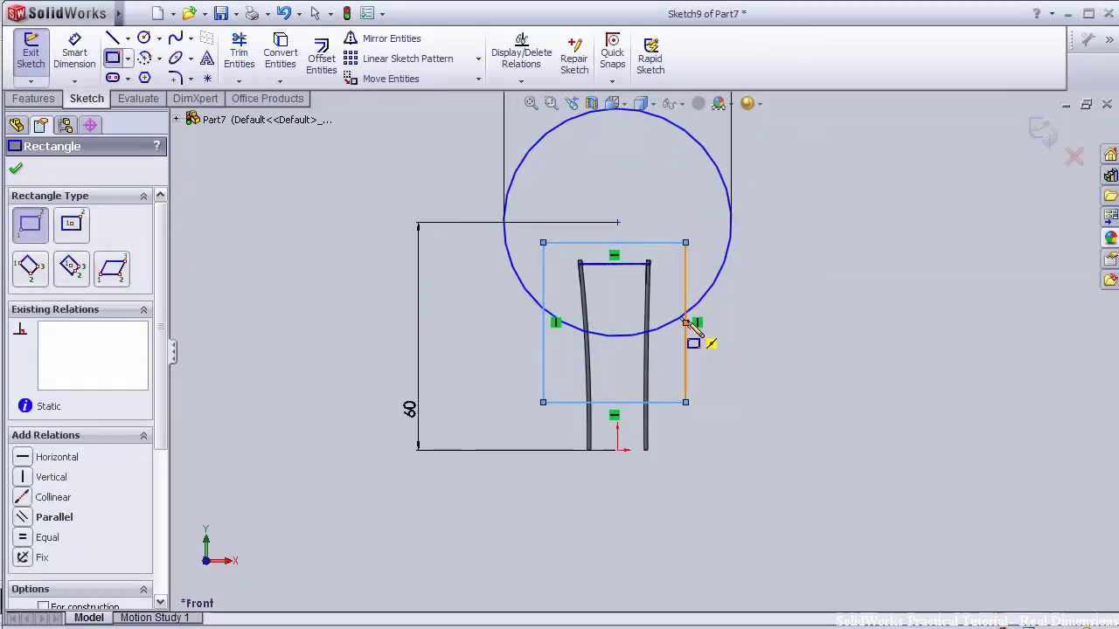
Set the rectangle's width to 35 mm
left_click(74, 53)
left_click(612, 243)
left_click(623, 524)
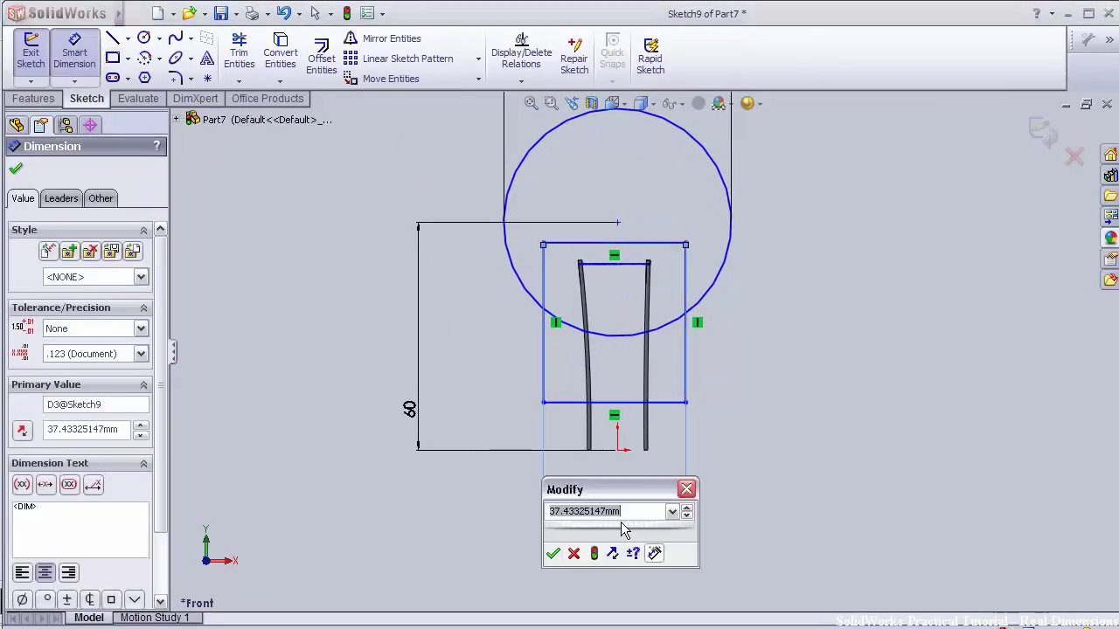
type("35")
key("Return")
Draw a vertical centerline about 73.6 mm long from the circle's center down past the origin
left_click(128, 39)
left_click(142, 79)
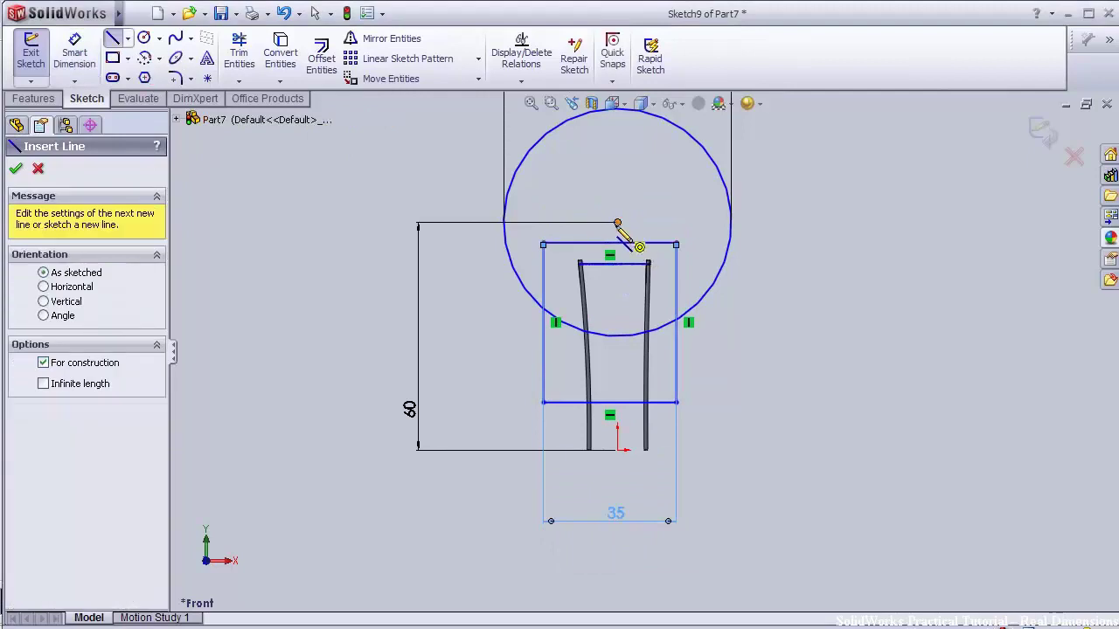
left_click(618, 225)
left_click(618, 503)
key("Escape")
Make the 35 mm rectangle's two vertical sides symmetric about the centerline
left_click(677, 391)
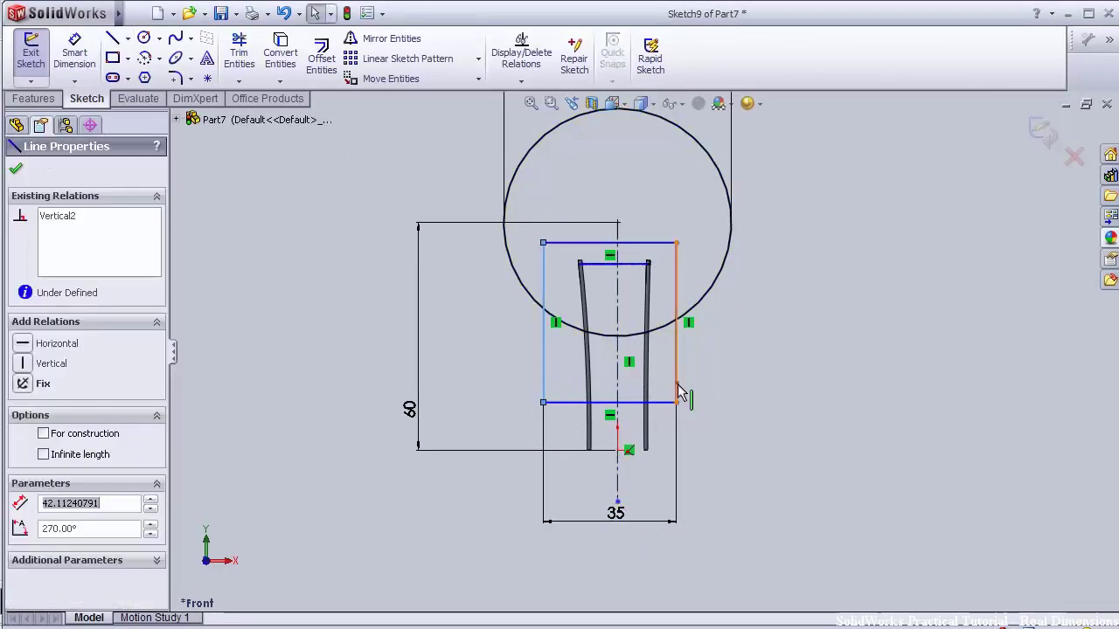
left_click(677, 386, "ctrl")
left_click(618, 380, "ctrl")
left_click(56, 549)
left_click(16, 169)
Dimension the 35 mm rectangle's lower edge 50 mm below the circle's center
left_click(74, 52)
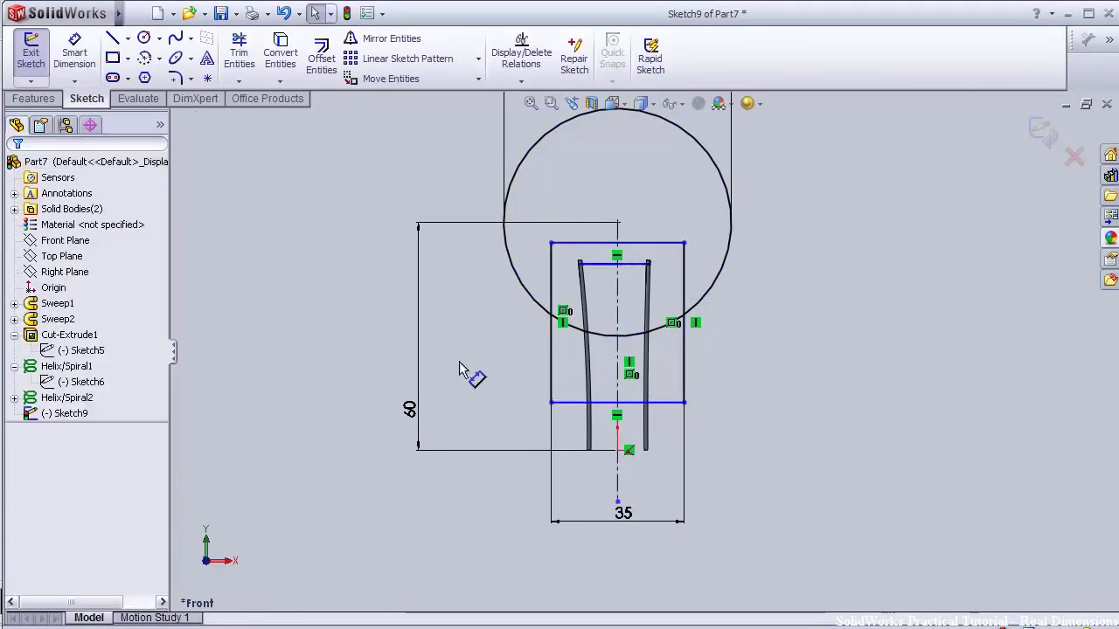
scroll(618, 354, "down", 3)
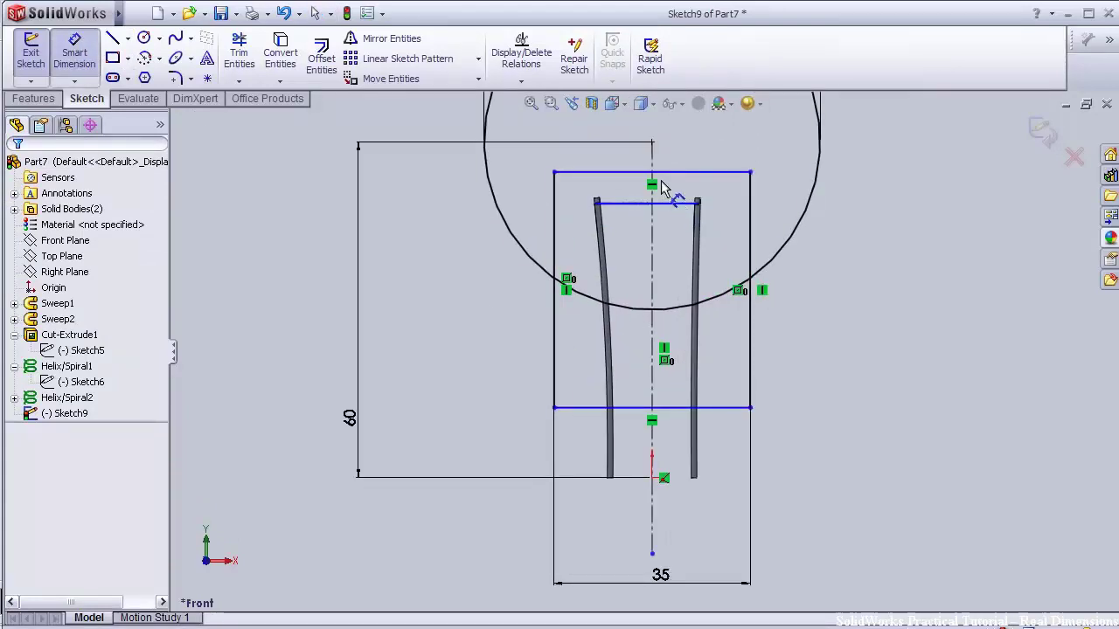
left_click(673, 407)
scroll(652, 352, "up", 2)
left_click(650, 206)
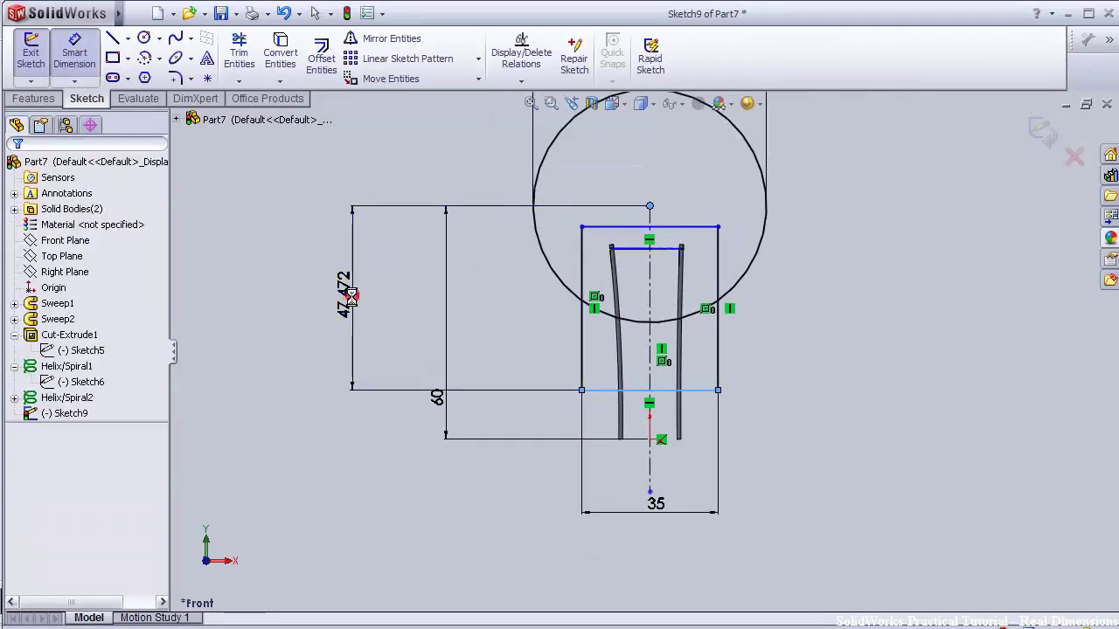
left_click(351, 298)
type("50")
key("Return")
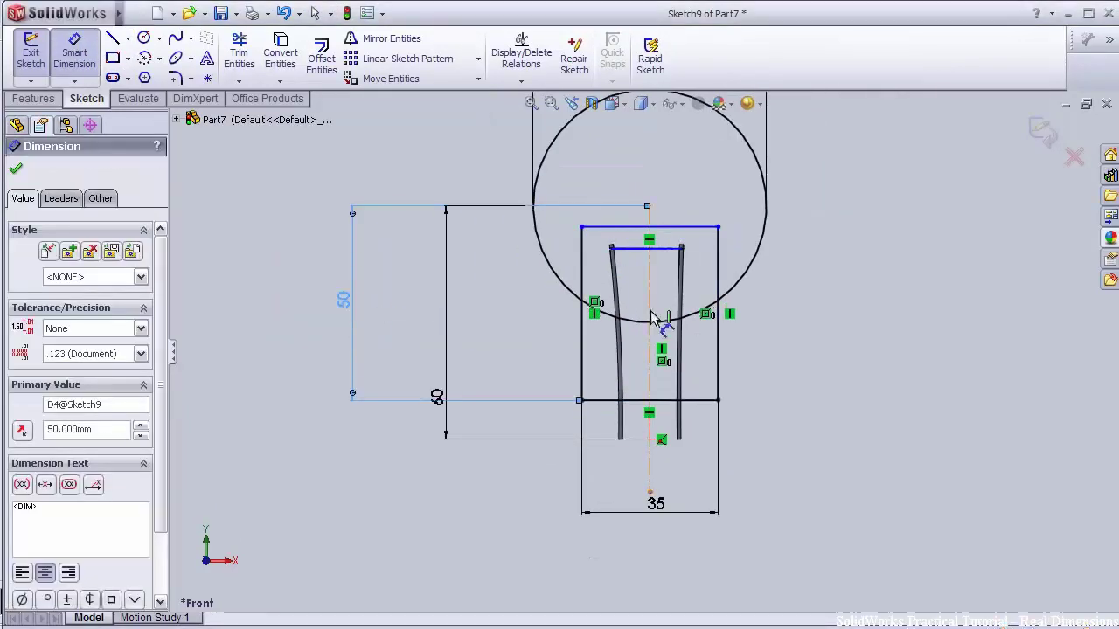
Sketch a second rectangle around the rods' lower ends, overlapping the first one's lower edge, and set its width to 26 mm
scroll(748, 350, "up", 3)
scroll(748, 350, "down", 4)
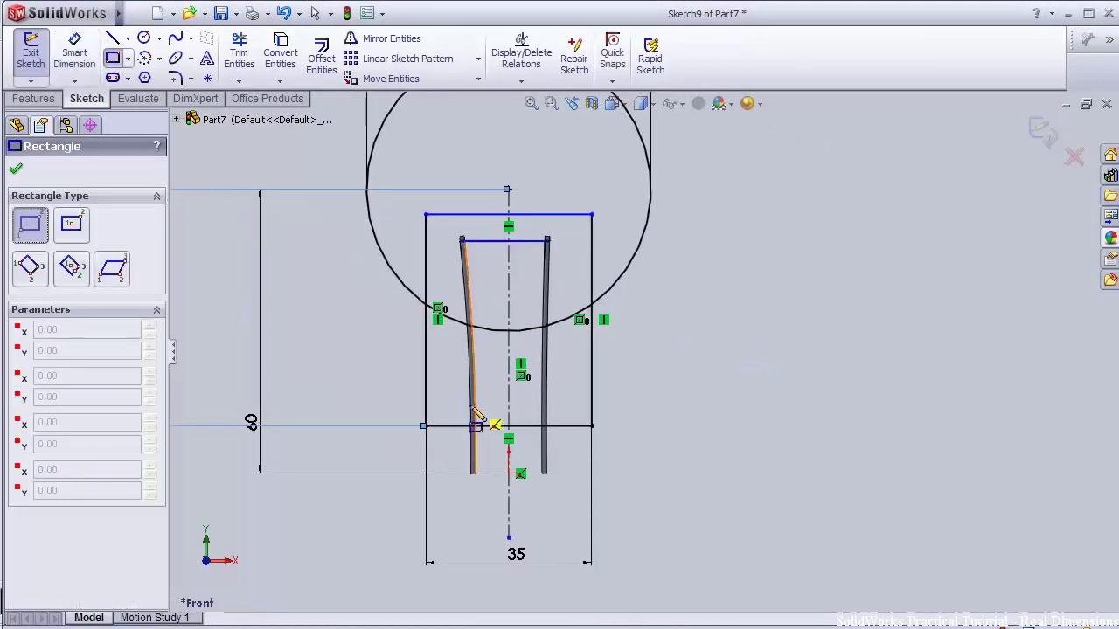
left_click_drag(453, 400, 582, 528)
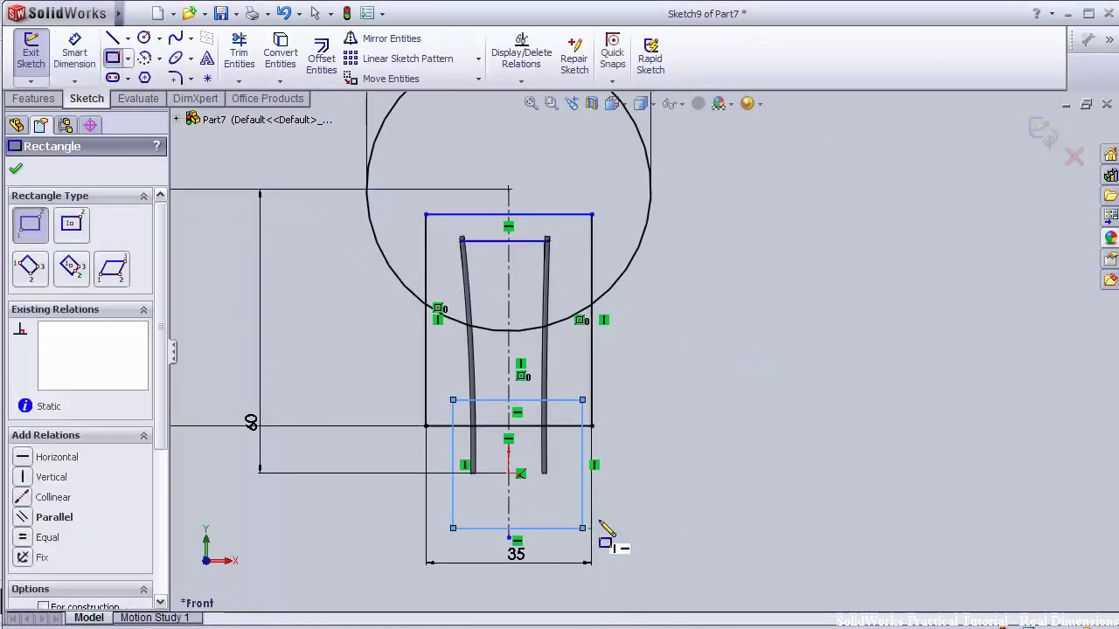
left_click(85, 58)
left_click(524, 400)
left_click(537, 596)
type("26")
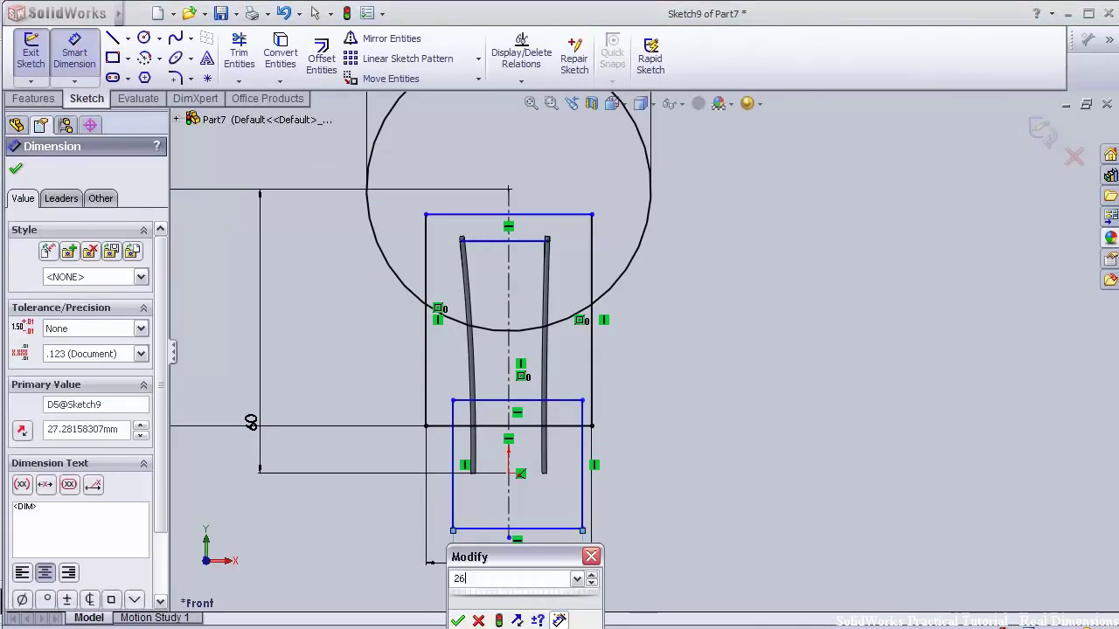
key("Return")
Make the 26 mm rectangle's two vertical sides symmetric about the centerline
left_click(453, 498)
left_click(576, 515)
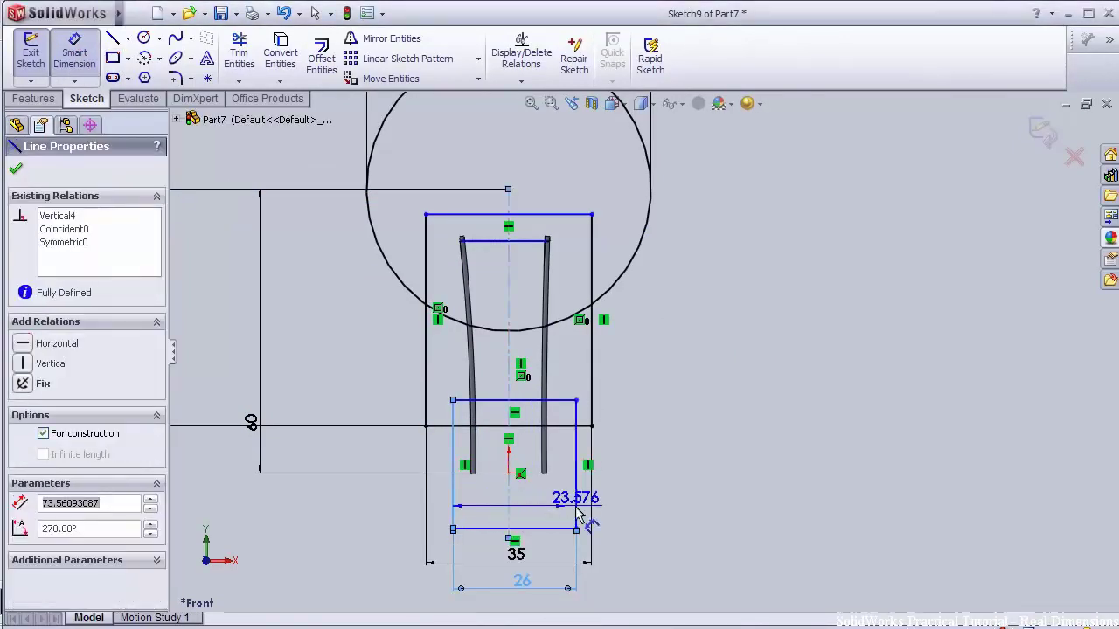
key("Escape")
left_click(576, 511, "ctrl")
left_click(508, 509, "ctrl")
left_click(453, 500, "ctrl")
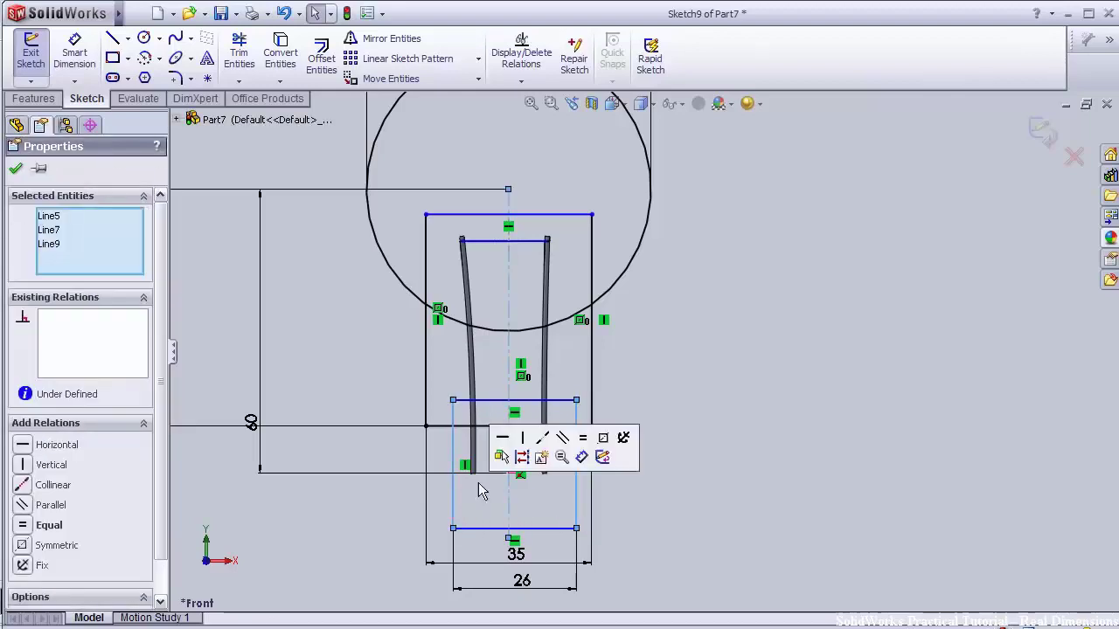
left_click(50, 548)
scroll(510, 542, "up", 3)
scroll(551, 488, "down", 3)
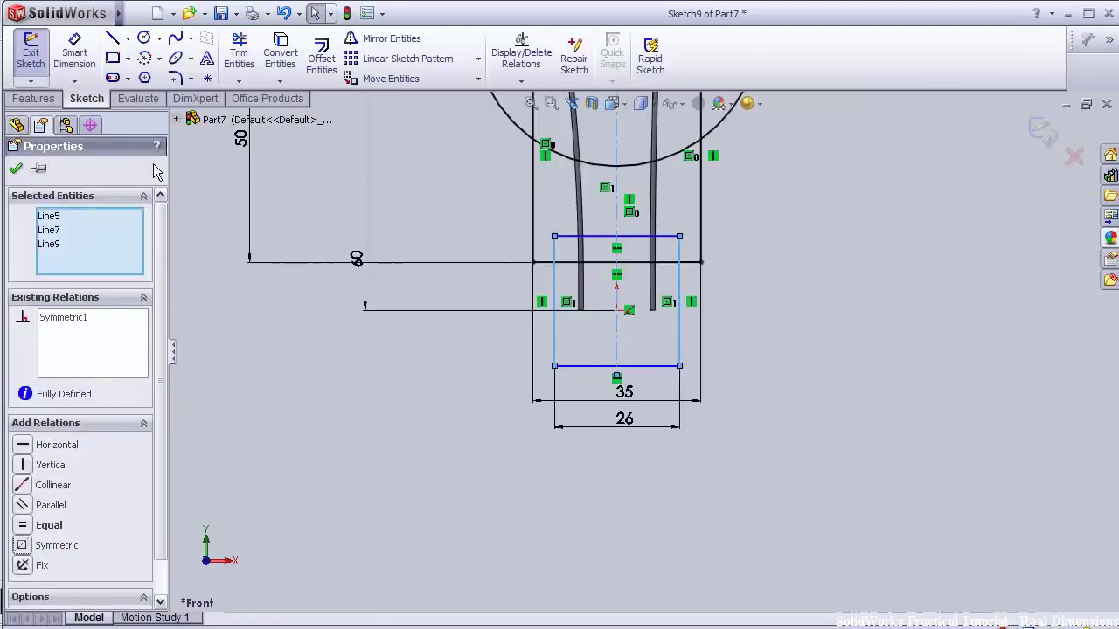
left_click(15, 168)
Dimension the 26 mm rectangle's lower edge 70 mm below the circle's center
scroll(802, 383, "up", 6)
mouse_move(762, 338)
middle_mouse_down()
mouse_move(776, 380)
mouse_move(785, 362)
middle_mouse_up()
left_click(74, 52)
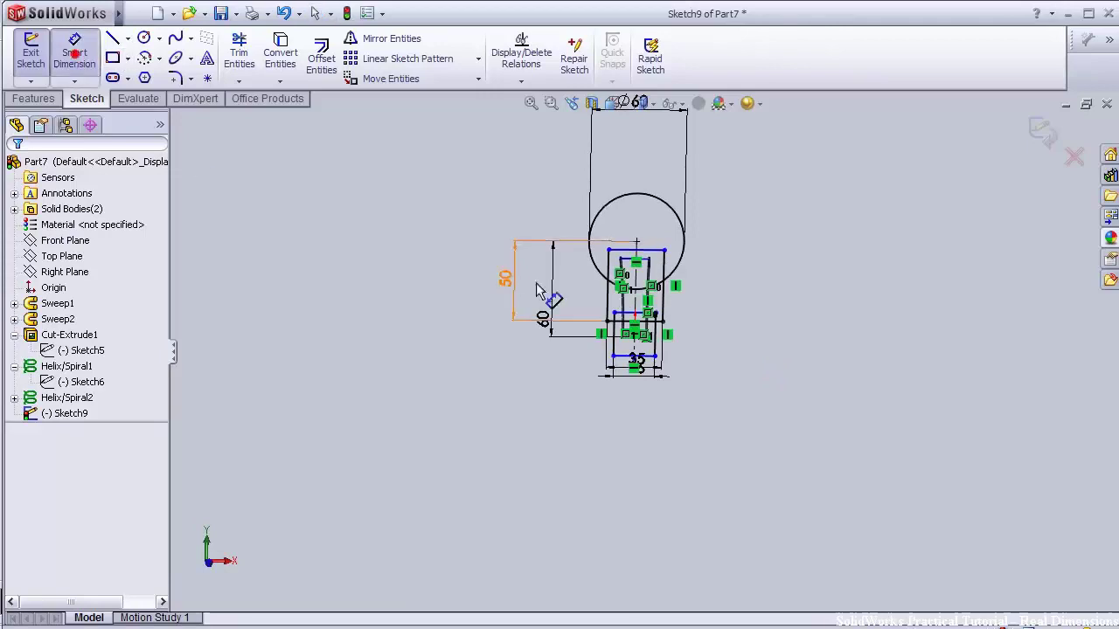
scroll(612, 323, "down", 8)
left_click(535, 534)
scroll(495, 155, "up", 1)
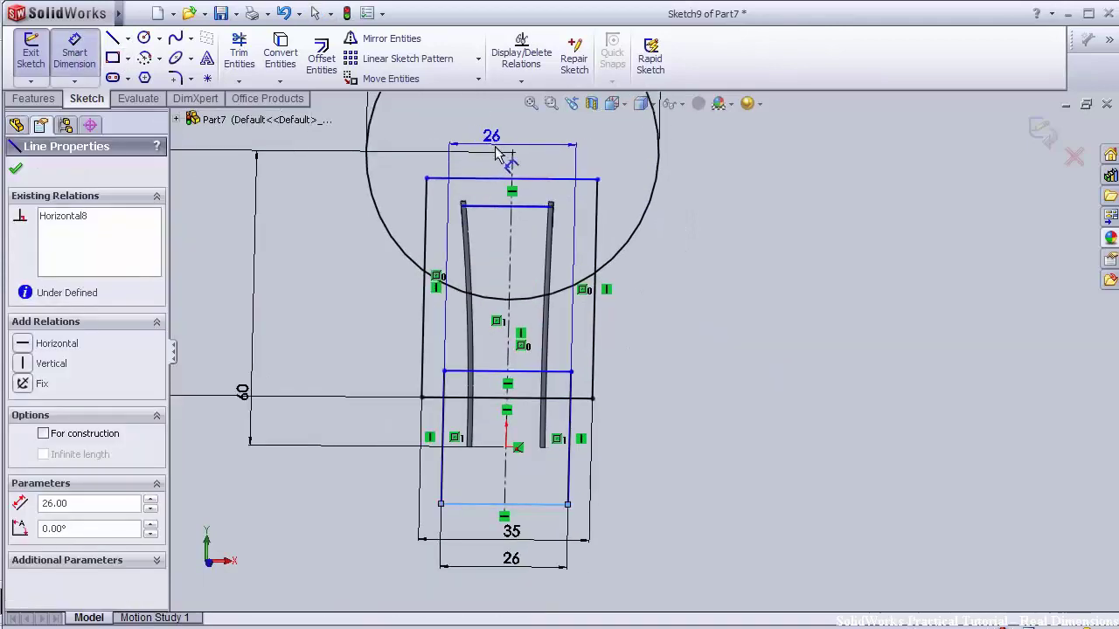
left_click(514, 154)
left_click(765, 259)
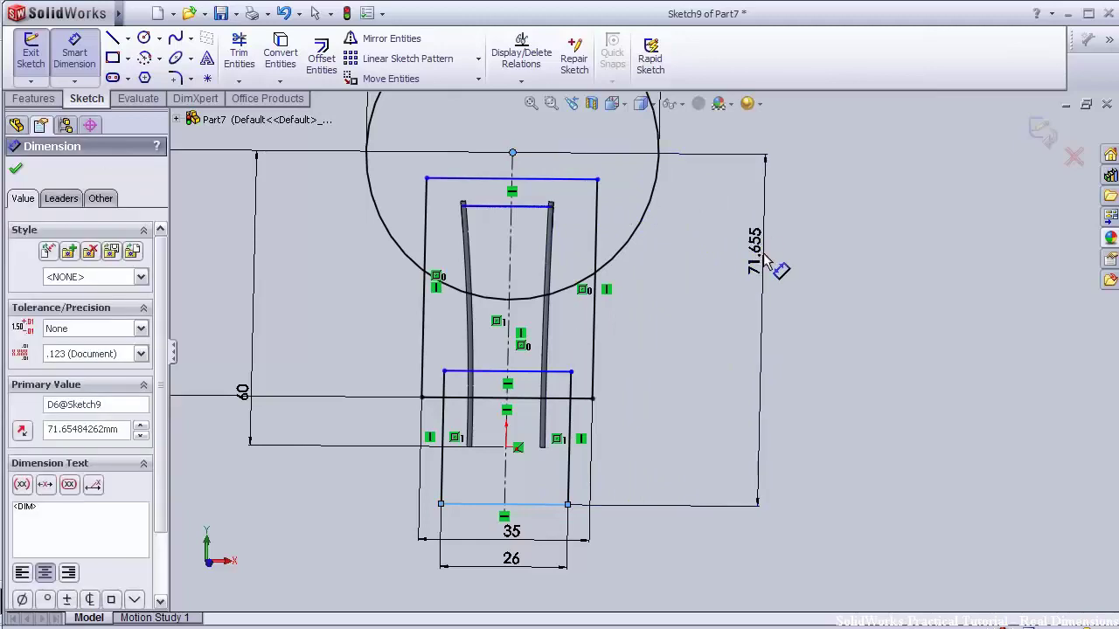
type("70")
key("Return")
scroll(644, 328, "up", 3)
key("Escape")
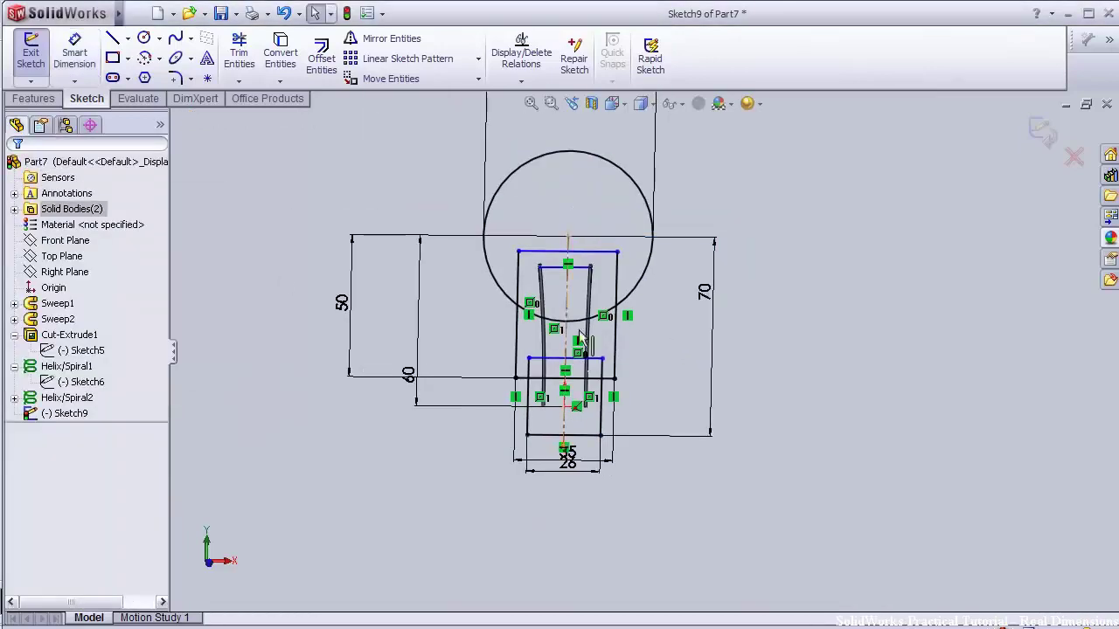
Trim away both rectangles' upper edges, their overlapping inner segments and the circle's lower arc between the 35 mm rectangle's sides
scroll(584, 370, "down", 4)
left_click(240, 49)
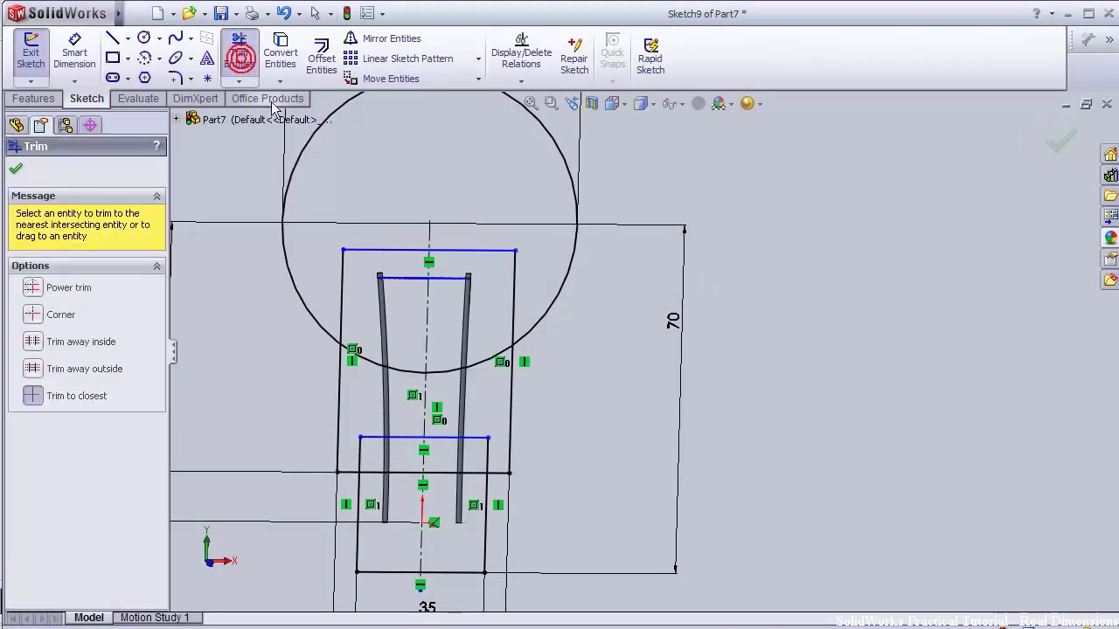
scroll(532, 332, "up", 2)
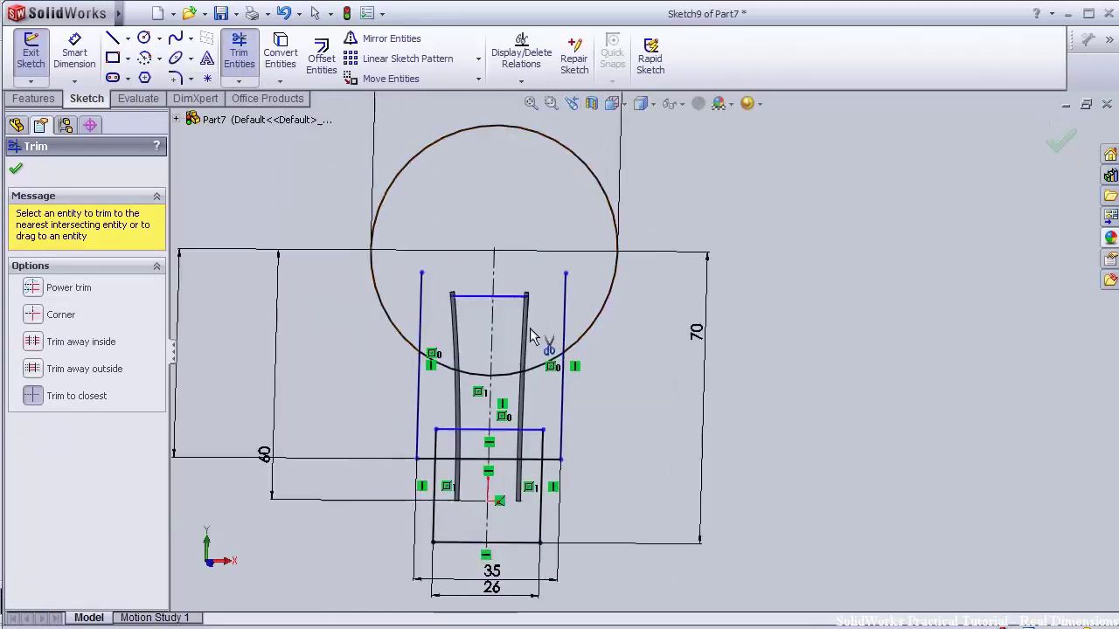
scroll(560, 516, "down", 3)
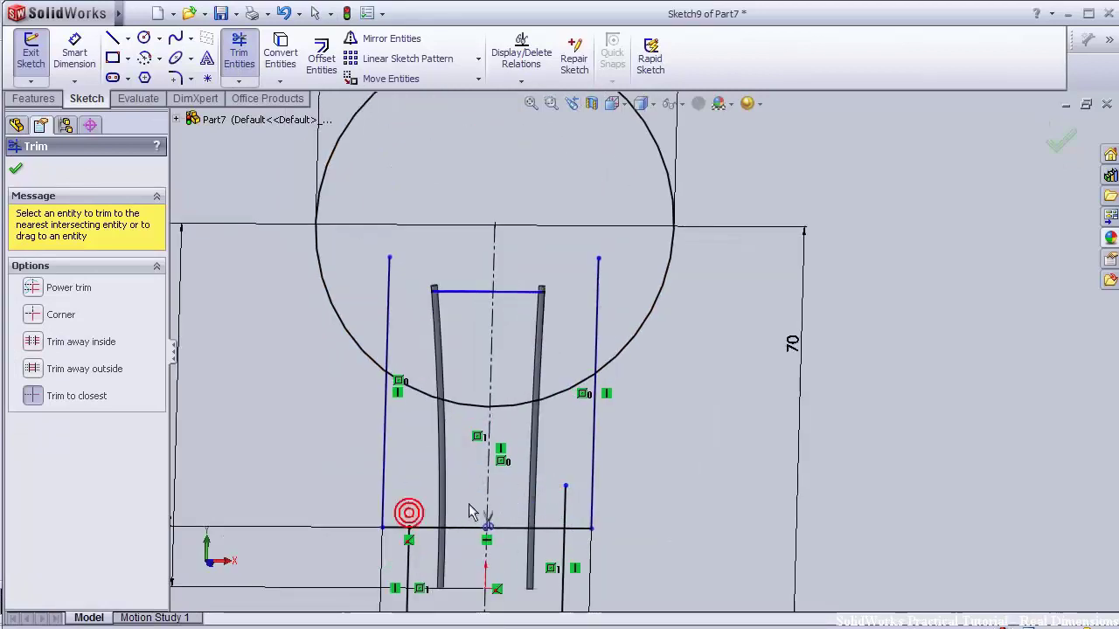
scroll(594, 509, "up", 3)
scroll(601, 507, "down", 3)
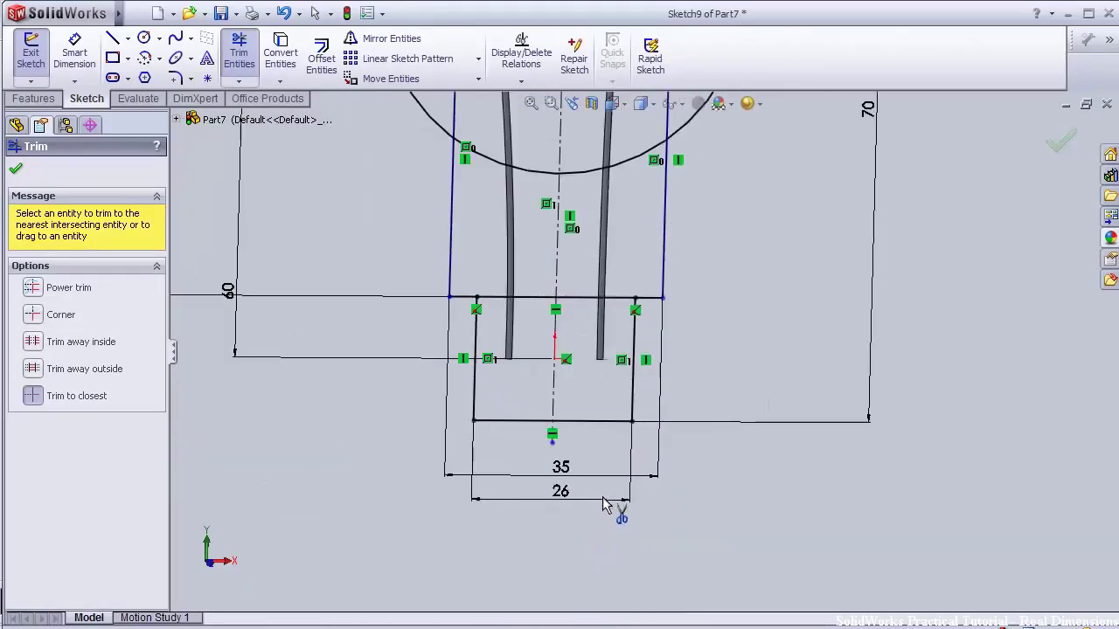
scroll(555, 359, "up", 3)
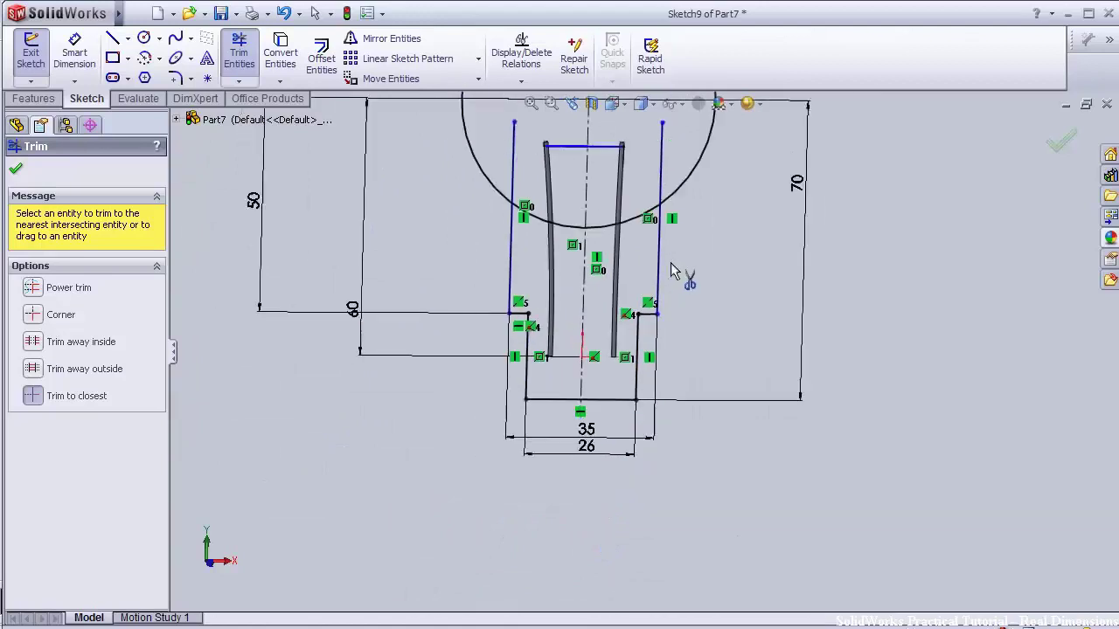
scroll(610, 255, "down", 2)
scroll(661, 233, "down", 4)
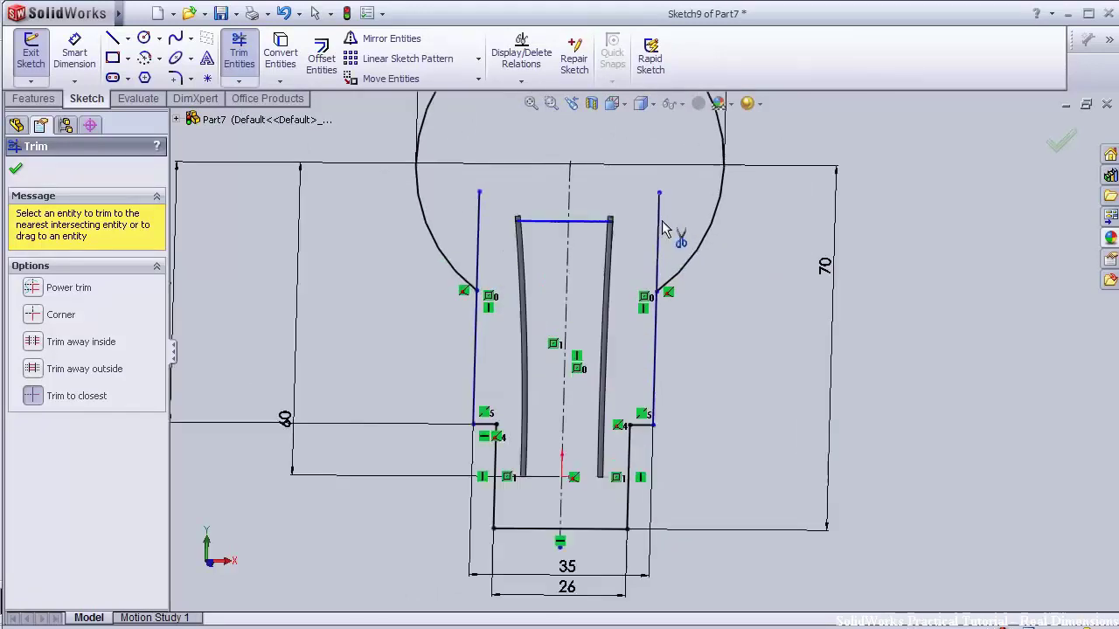
Trim the circle's arc and the 35 mm rectangle's two vertical sides to corners, removing the line ends inside the circle
left_click(656, 262)
left_click(250, 84)
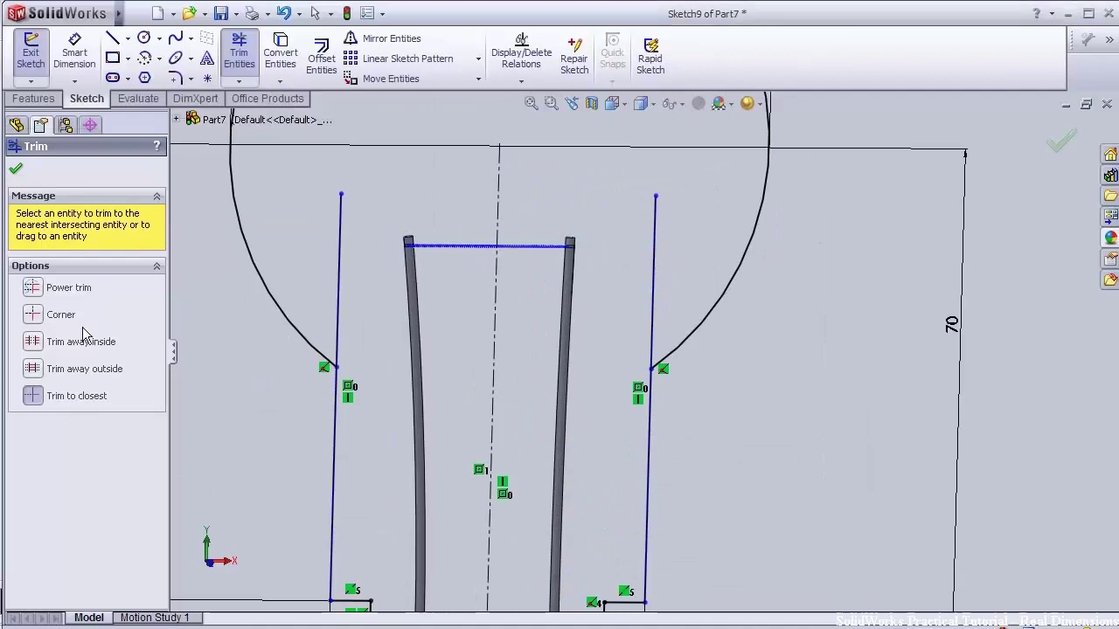
left_click(41, 315)
left_click(644, 411)
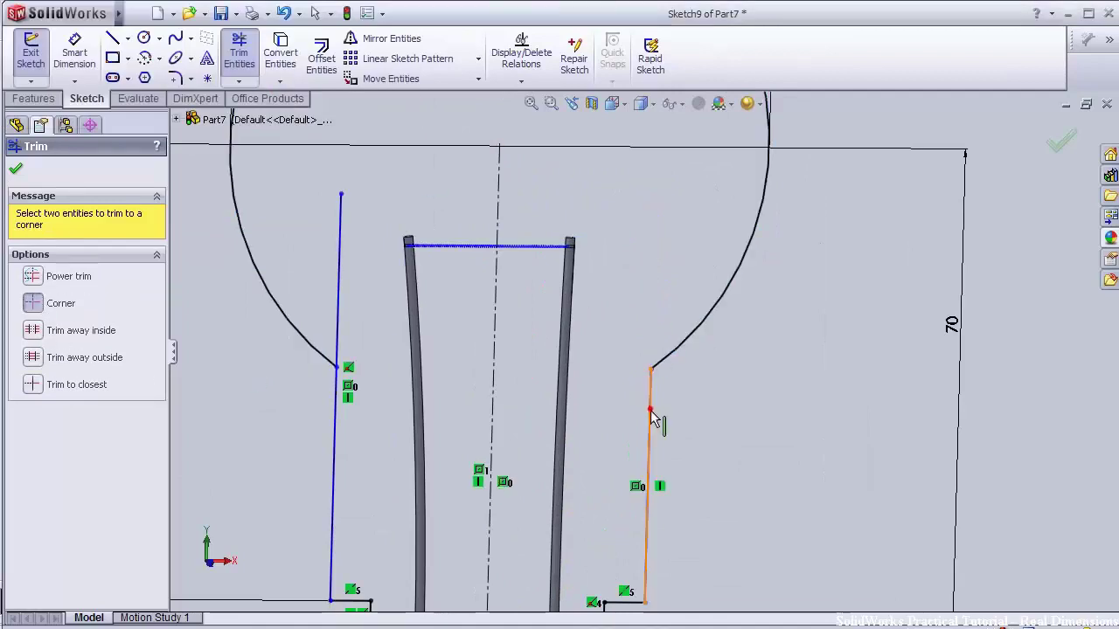
left_click(309, 343)
left_click(335, 402)
scroll(463, 365, "up", 6)
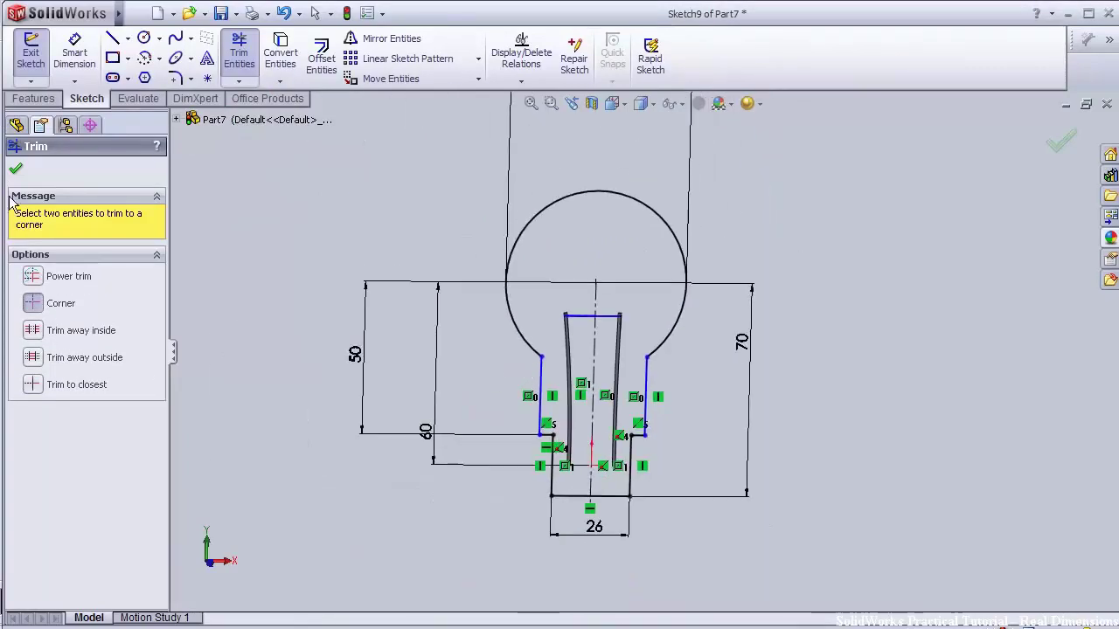
Fillet the two corners where the circle's arc meets the neck's vertical sides with a 20 mm radius
left_click(174, 77)
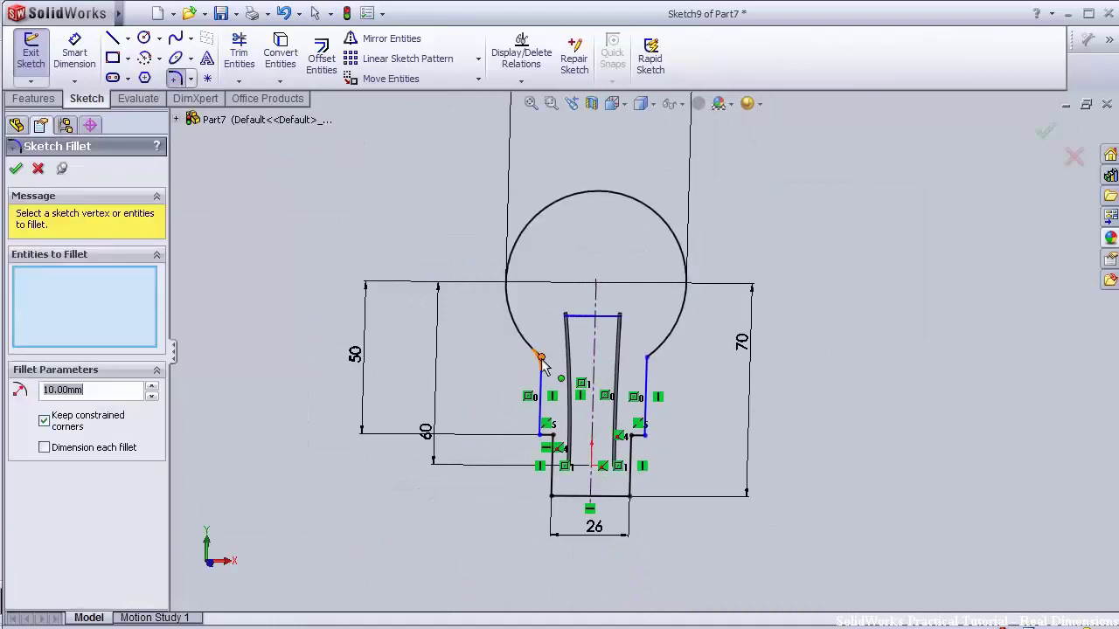
left_click(648, 358)
scroll(651, 371, "down", 4)
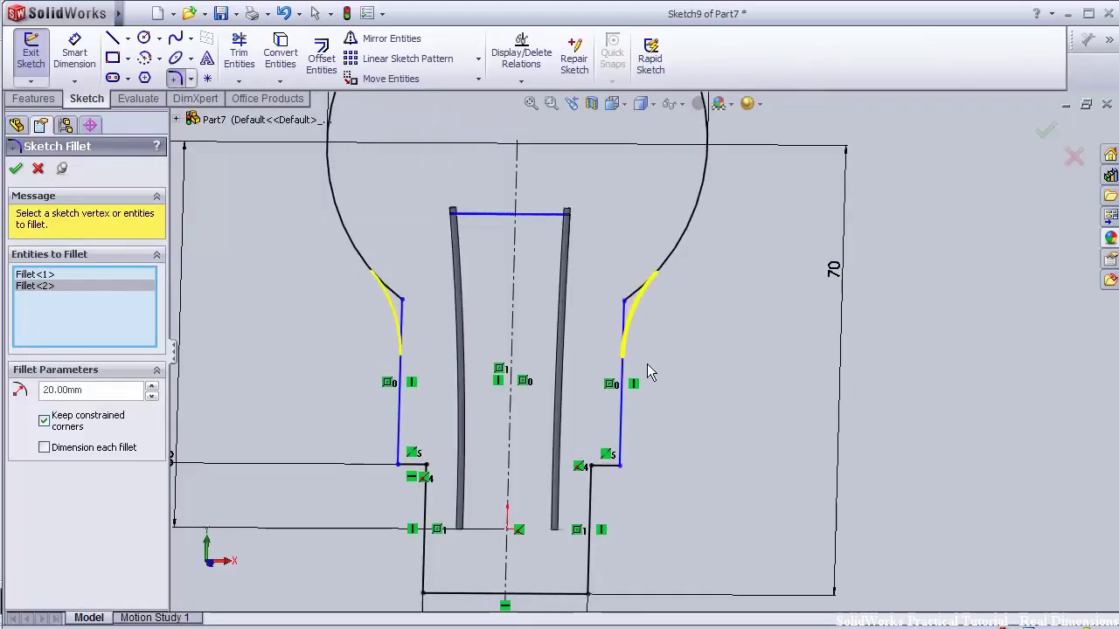
left_click(15, 169)
scroll(316, 357, "up", 2)
scroll(633, 444, "down", 3)
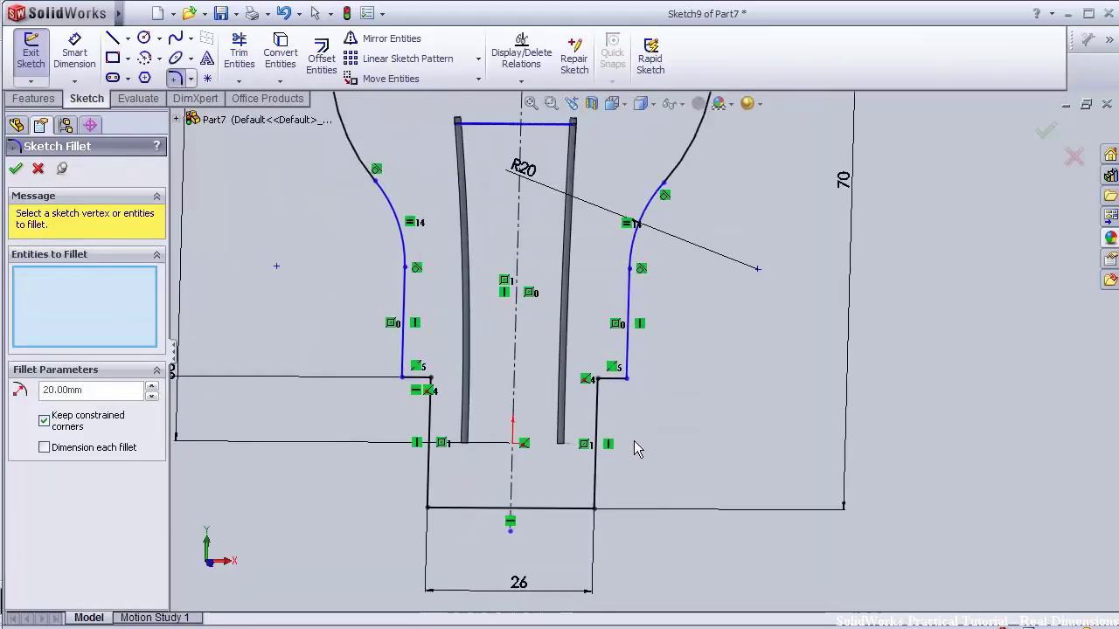
Fillet the two outer corners at the lower ends of the 35 mm neck with a 3 mm radius
left_click(17, 170)
key("Return")
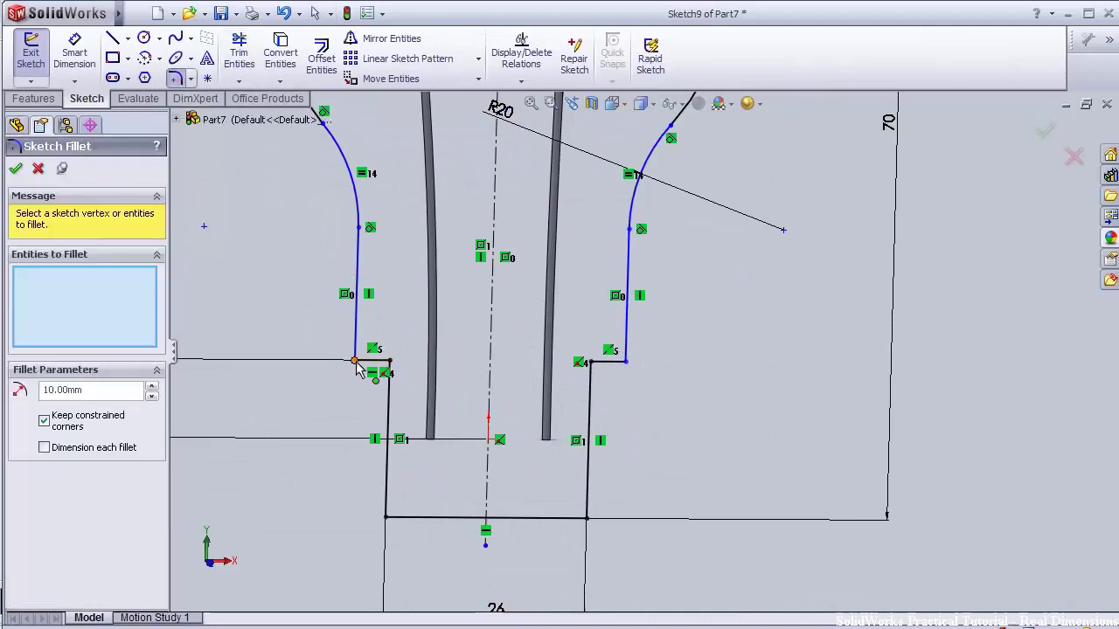
left_click(107, 389)
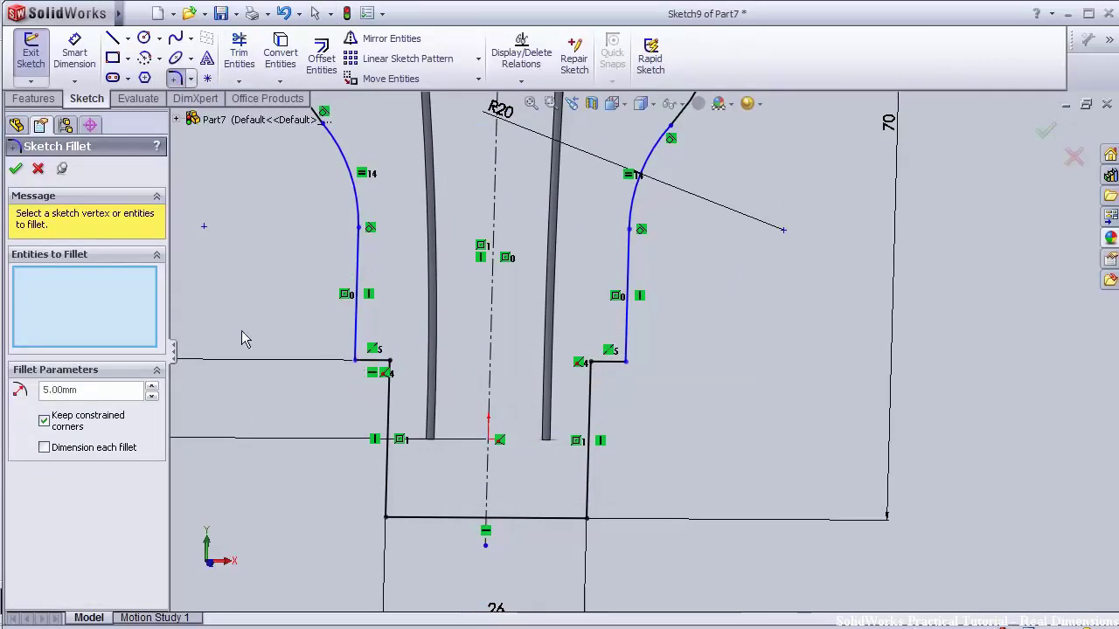
left_click(354, 360)
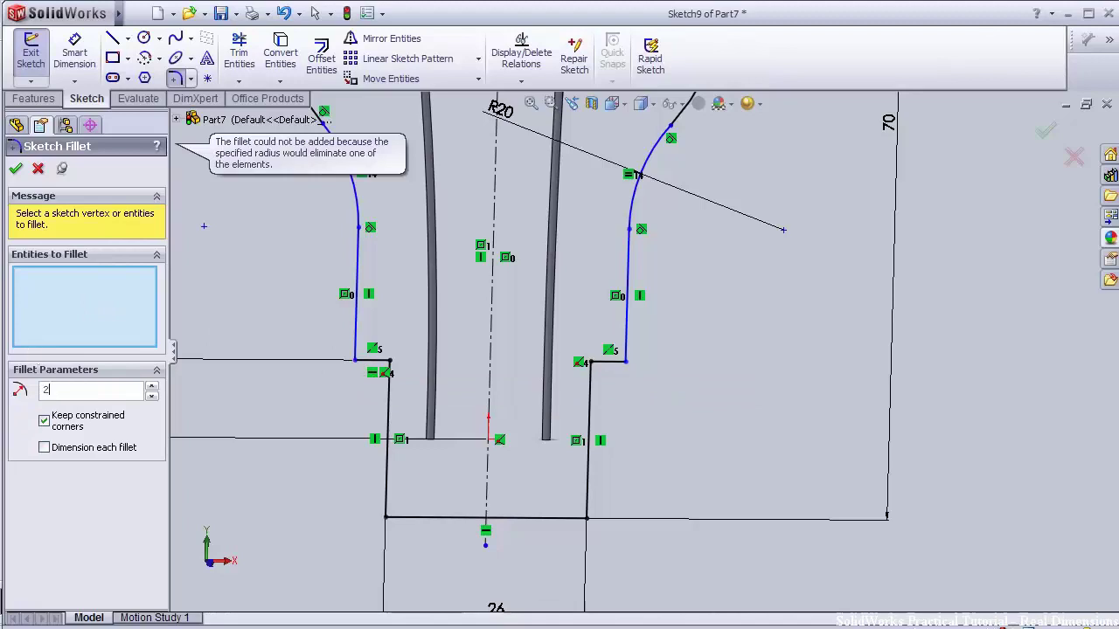
left_click(19, 402)
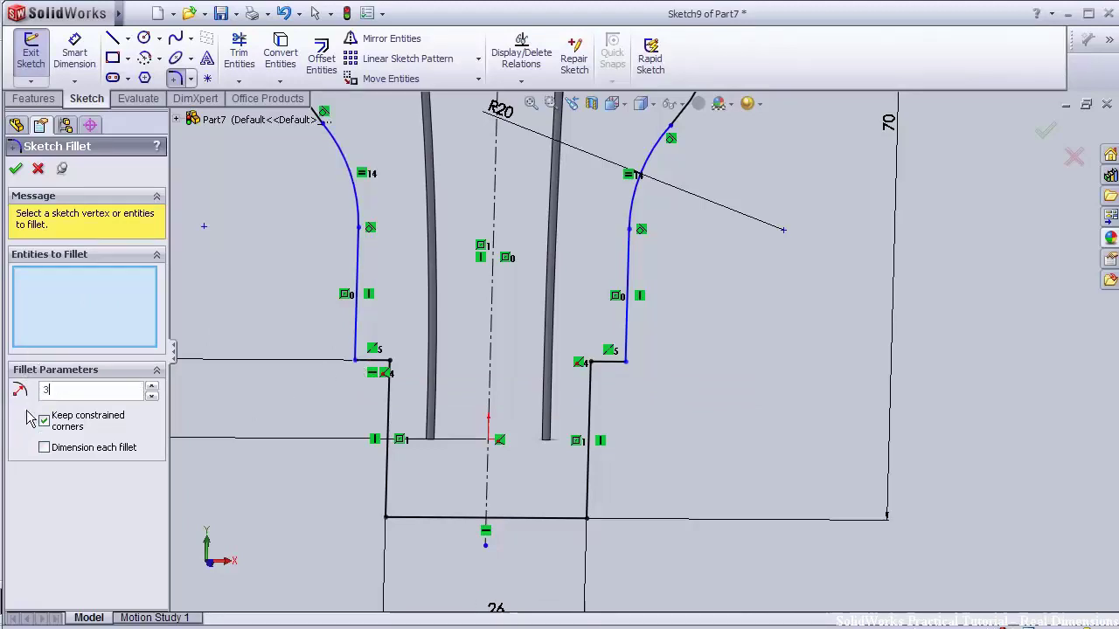
left_click(626, 361)
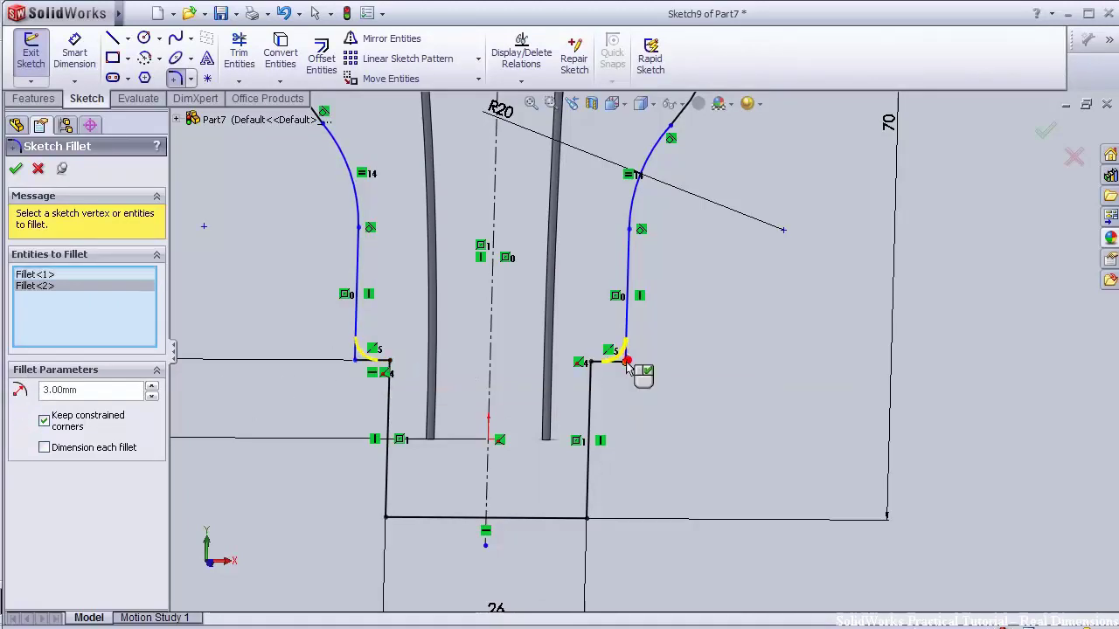
left_click(15, 170)
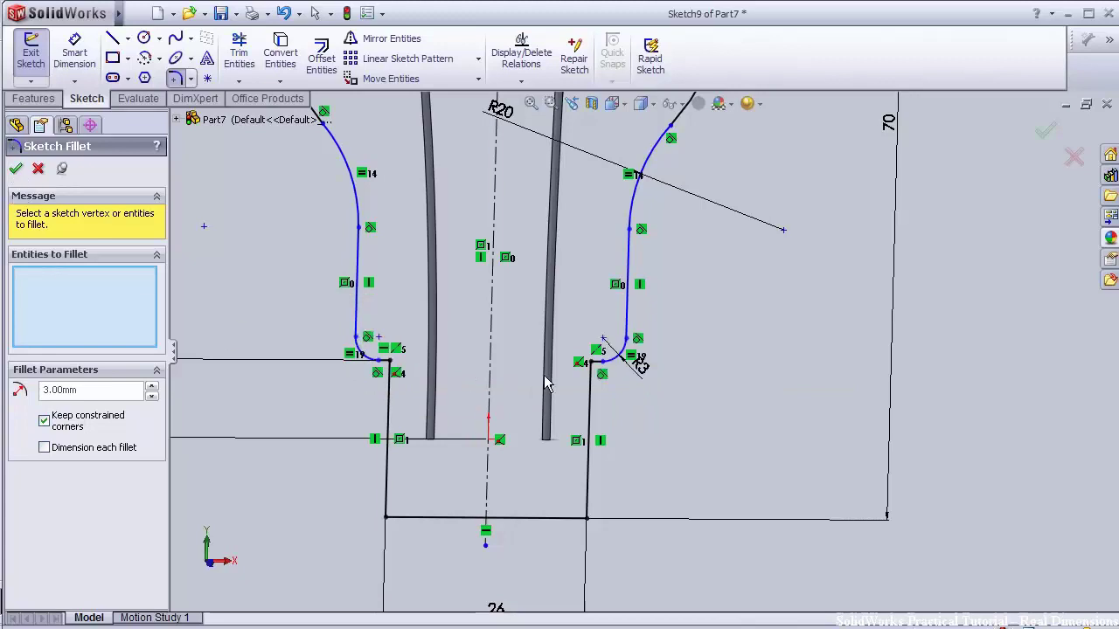
Fillet the two inner shoulder corners and the two bottom corners of the 26 mm section with a 1 mm radius
scroll(645, 350, "up", 5)
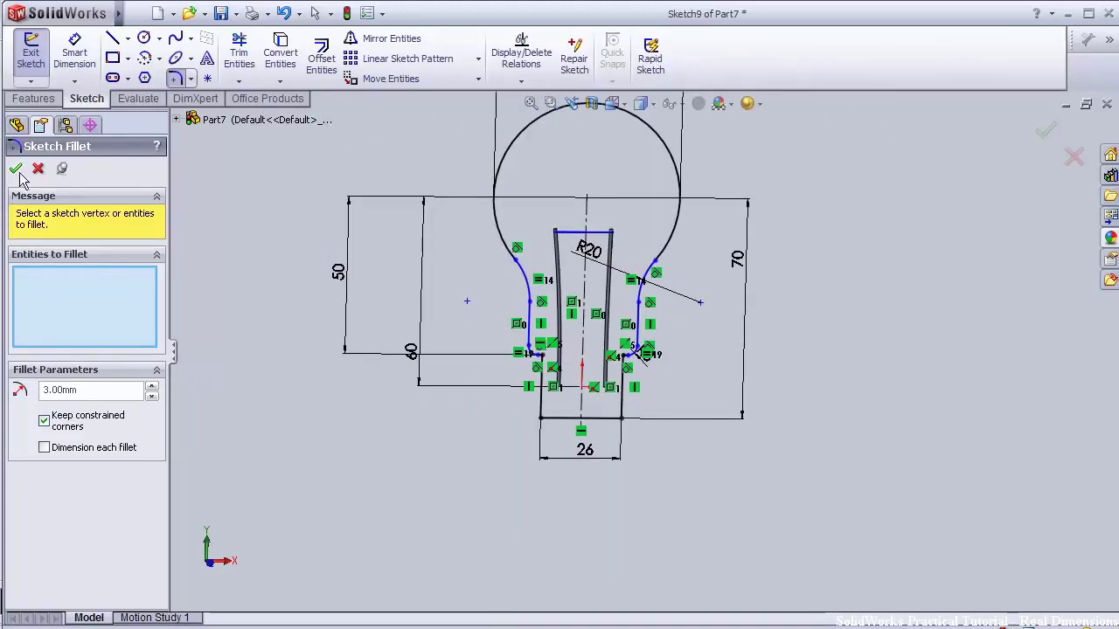
scroll(547, 389, "down", 5)
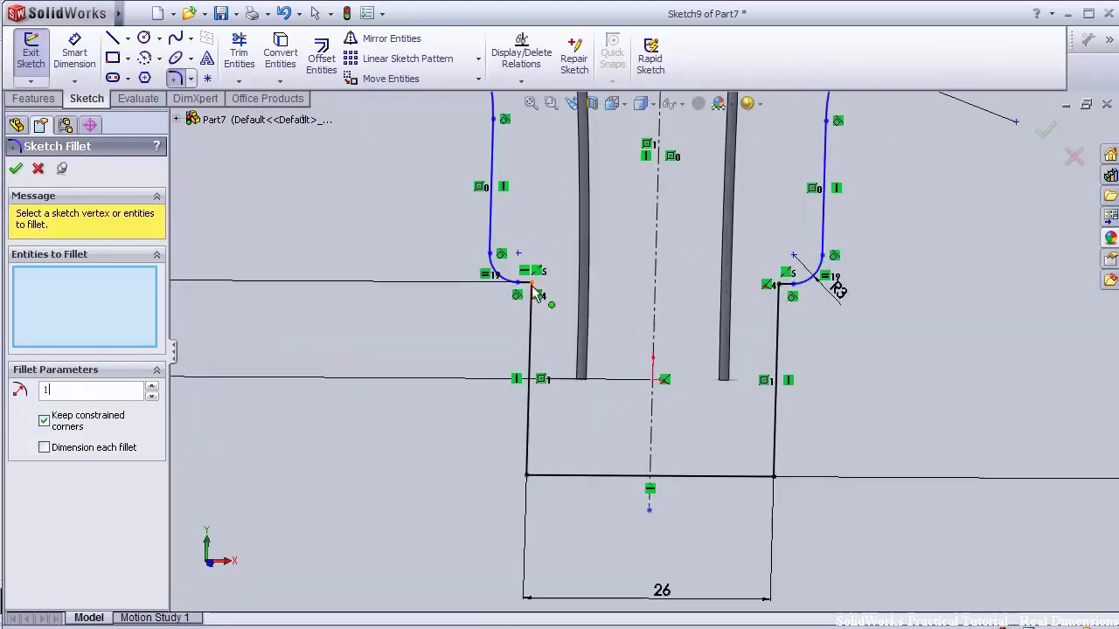
left_click(103, 290)
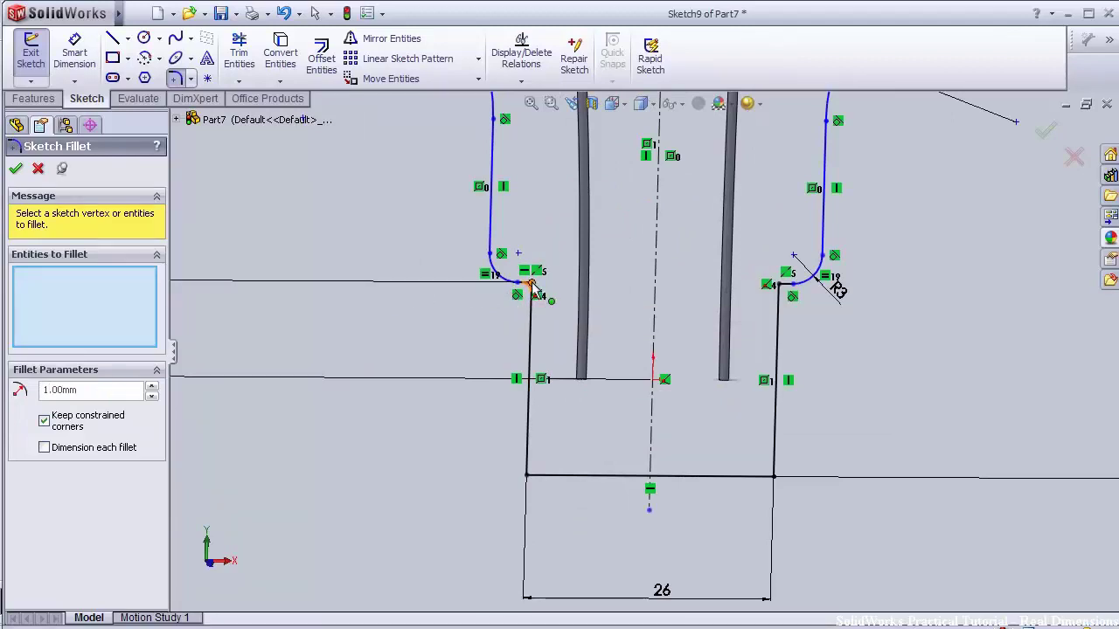
left_click(778, 289)
left_click(773, 477)
left_click(526, 476)
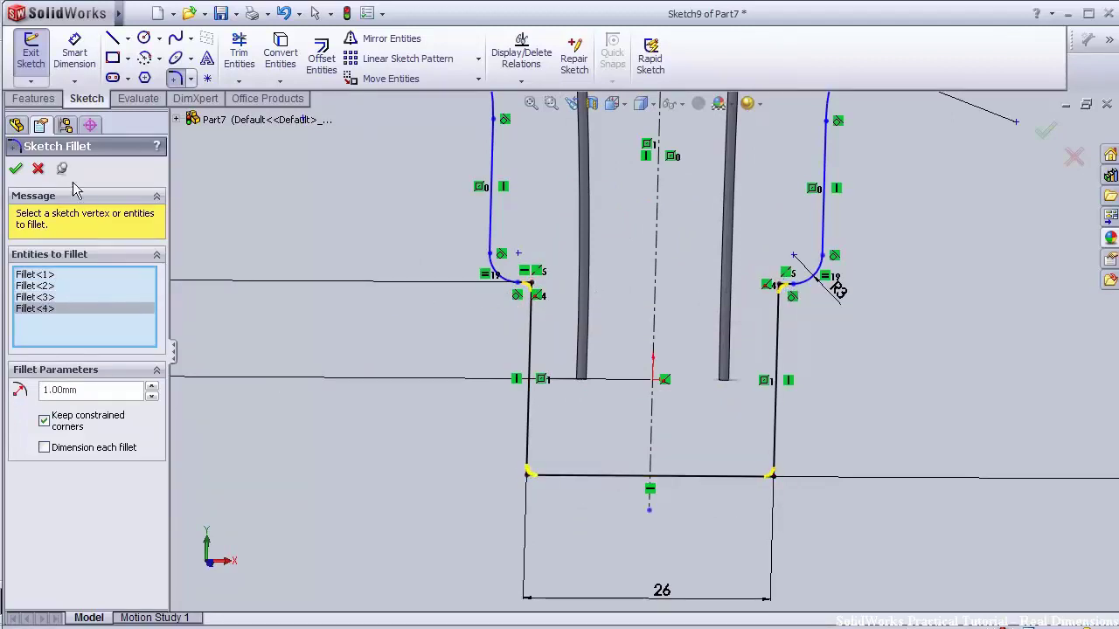
right_click(191, 268)
scroll(560, 315, "up", 5)
scroll(650, 294, "down", 2)
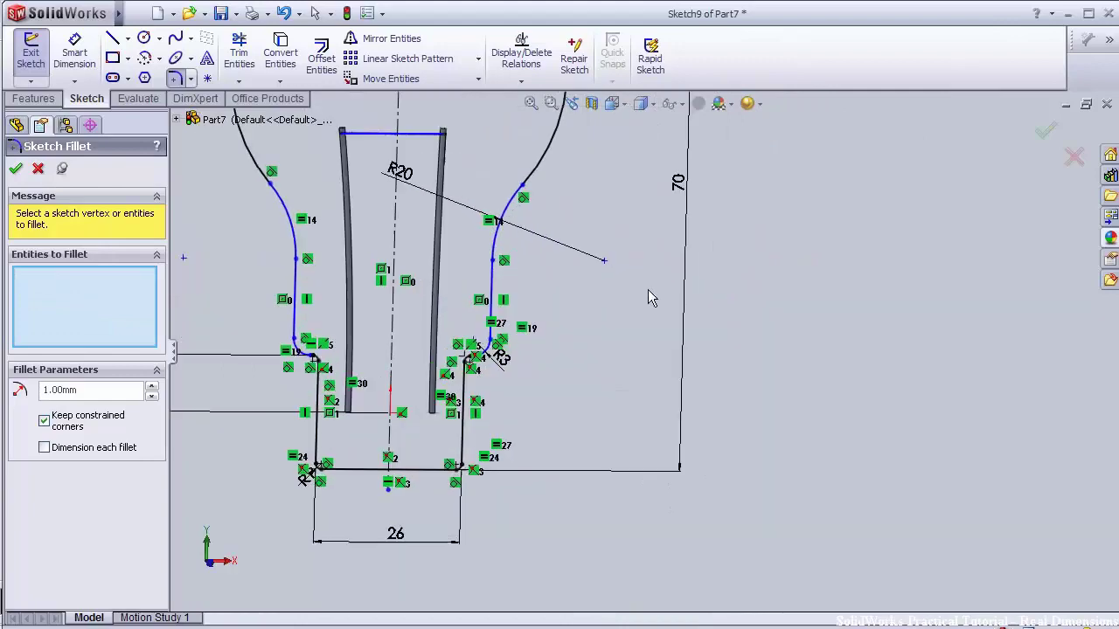
scroll(796, 303, "up", 3)
scroll(797, 302, "down", 3)
key("Escape")
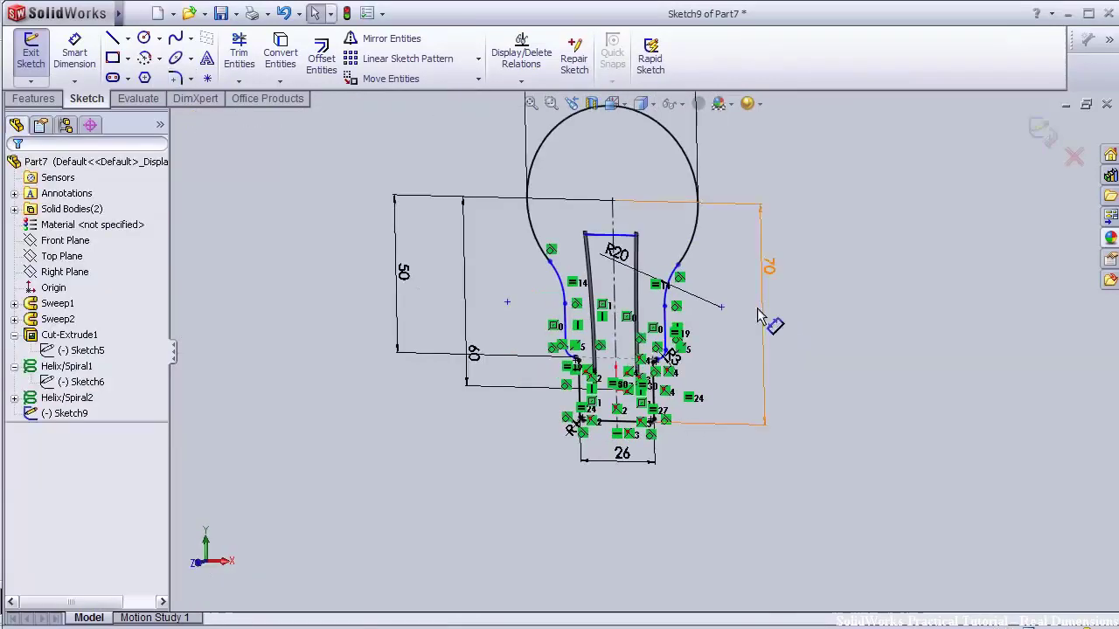
Sketch a vertical centerline about 38 mm long from above the circle down to the circle's center
scroll(681, 240, "up", 2)
left_click(127, 39)
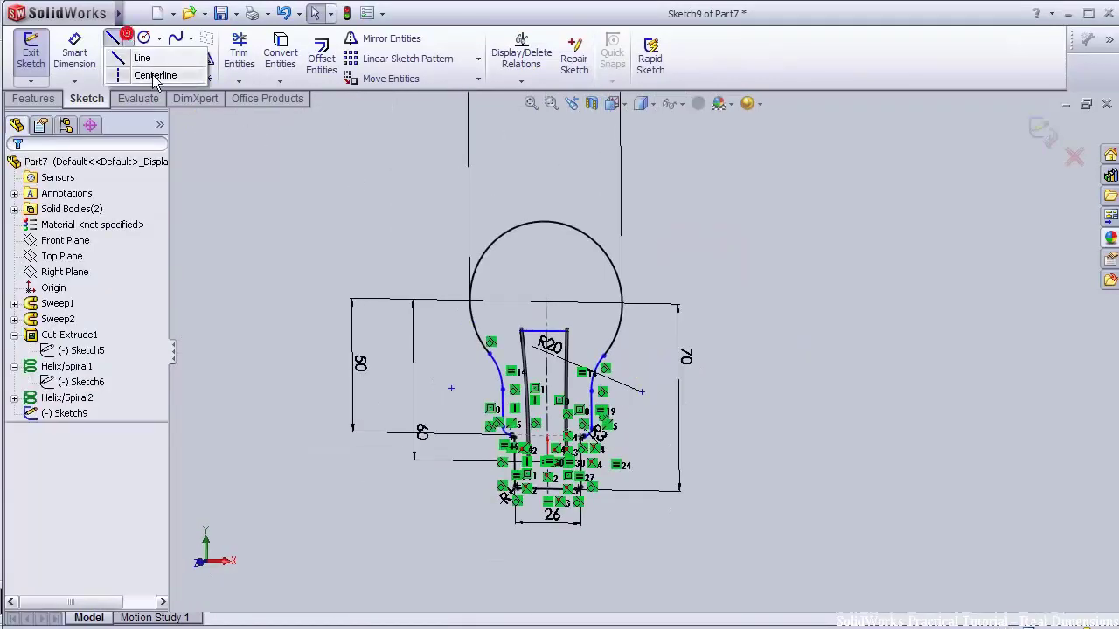
left_click(155, 75)
key("space")
double_click(652, 369)
scroll(743, 315, "down", 3)
left_click(595, 208)
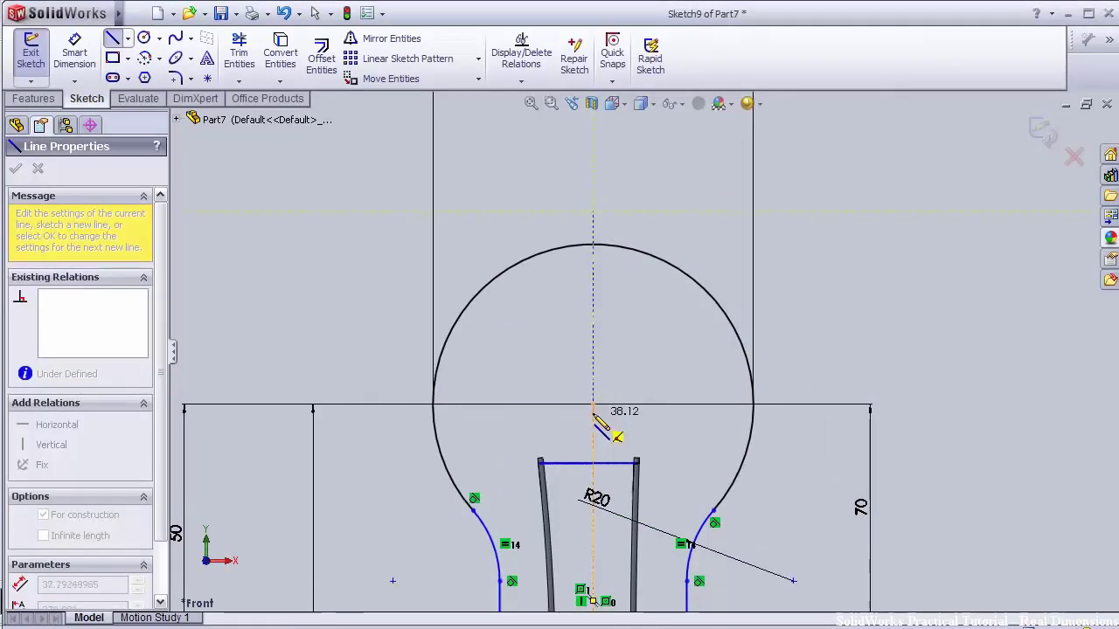
left_click(594, 402)
scroll(615, 309, "up", 3)
key("Escape")
scroll(656, 444, "down", 1)
scroll(657, 444, "up", 2)
scroll(761, 368, "down", 3)
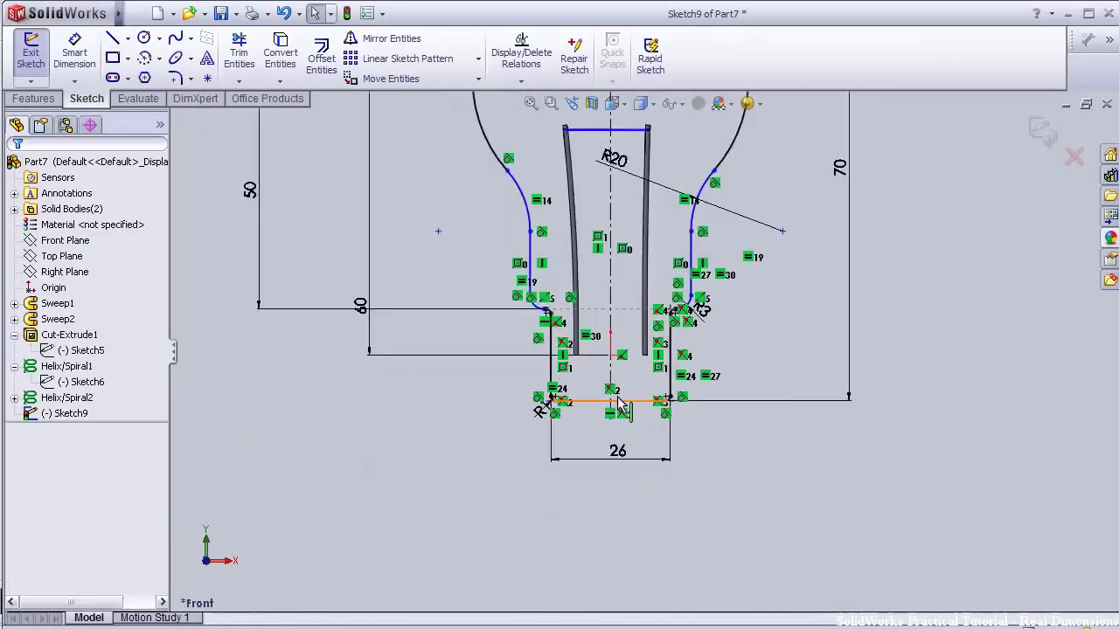
scroll(791, 232, "up", 3)
left_click(324, 47)
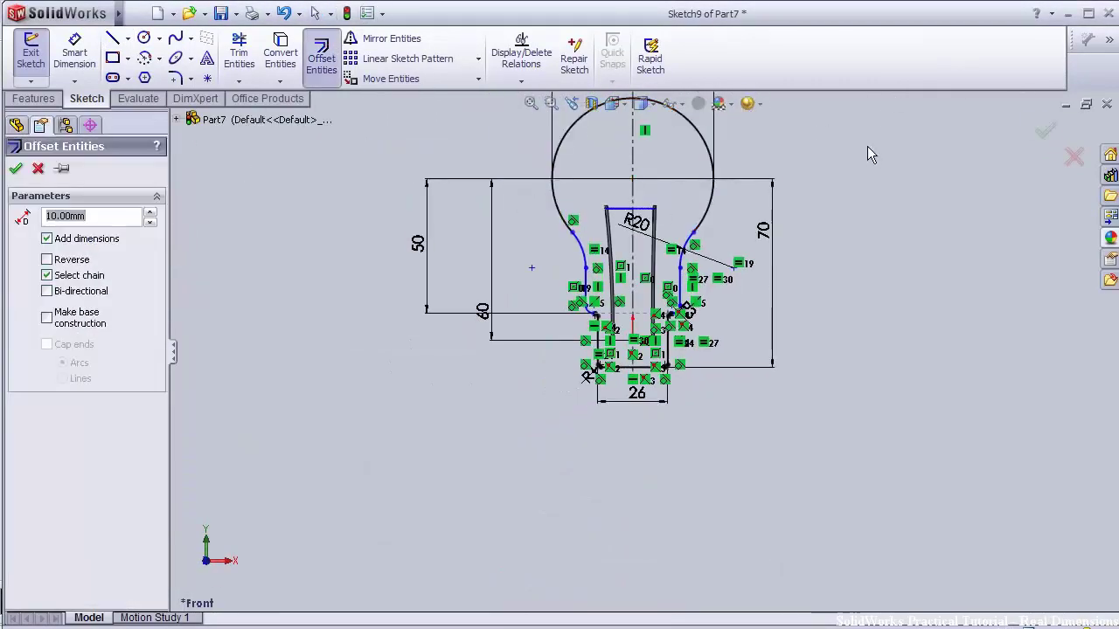
scroll(867, 146, "down", 2)
left_click(1073, 157)
Trim the circle's left arc and the upper centerline to a corner, keeping the centerline portion above the circle
scroll(558, 184, "up", 2)
scroll(525, 172, "down", 4)
scroll(498, 132, "down", 1)
left_click(240, 52)
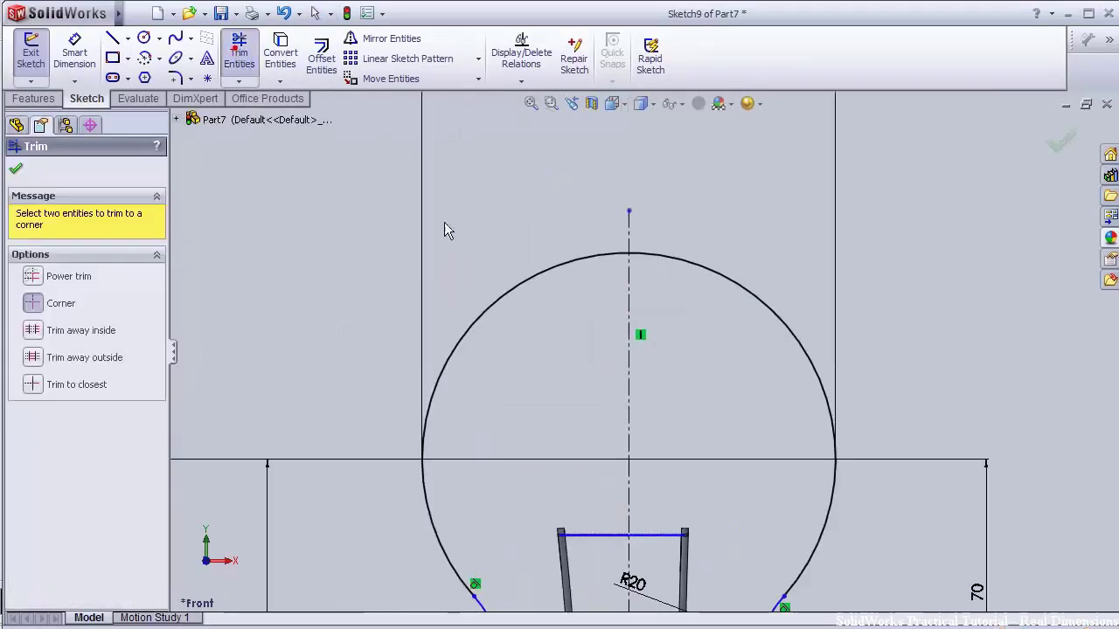
left_click(555, 268)
left_click(628, 238)
scroll(632, 253, "up", 5)
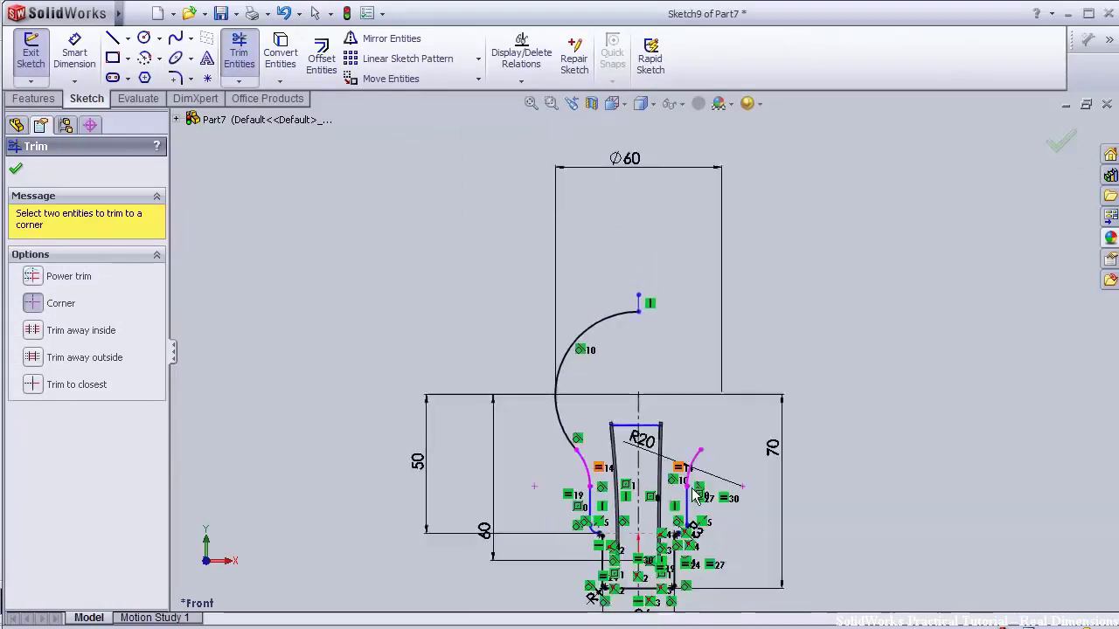
Trim away the fillet arcs, neck side and lower side segments on the right of the centerline, using trim to closest
scroll(677, 490, "down", 5)
scroll(631, 485, "up", 4)
scroll(594, 319, "down", 3)
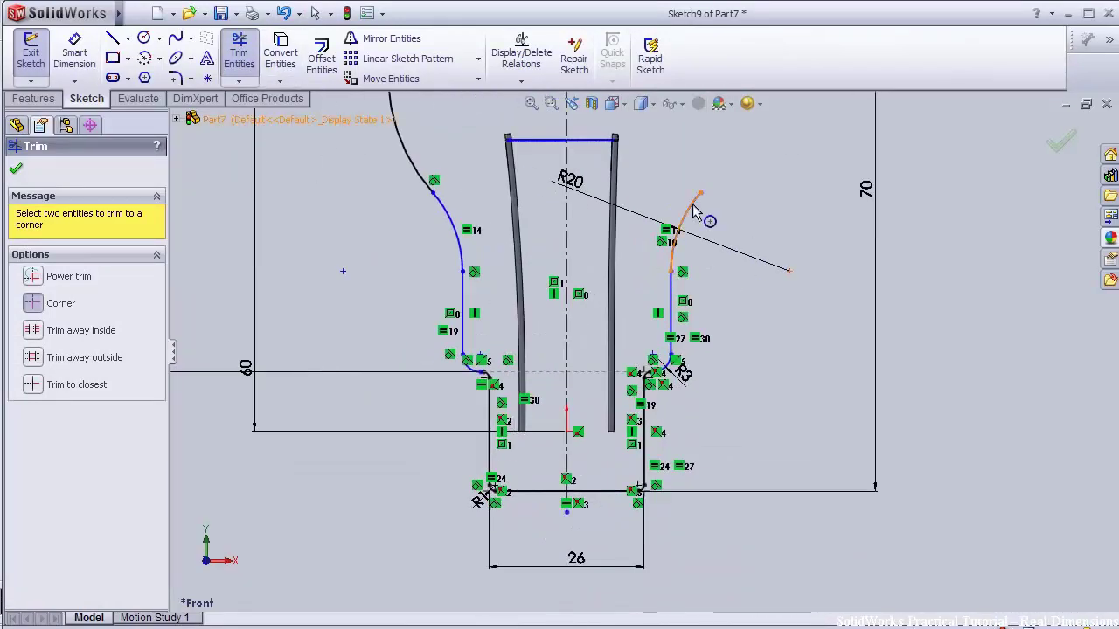
left_click(34, 384)
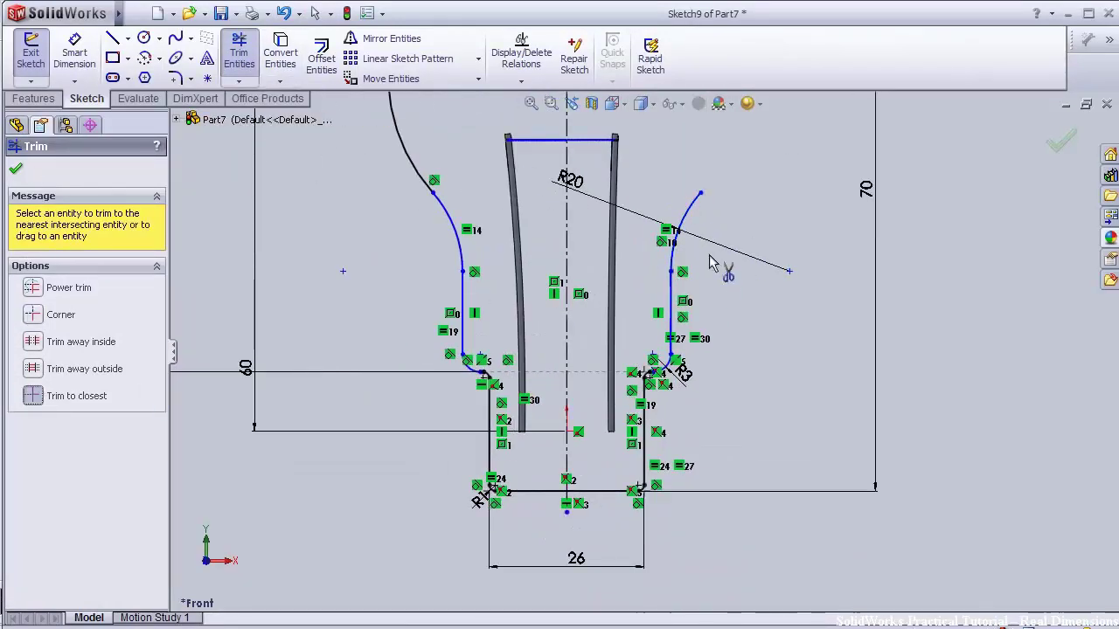
left_click(679, 238)
left_click(671, 301)
scroll(662, 374, "down", 2)
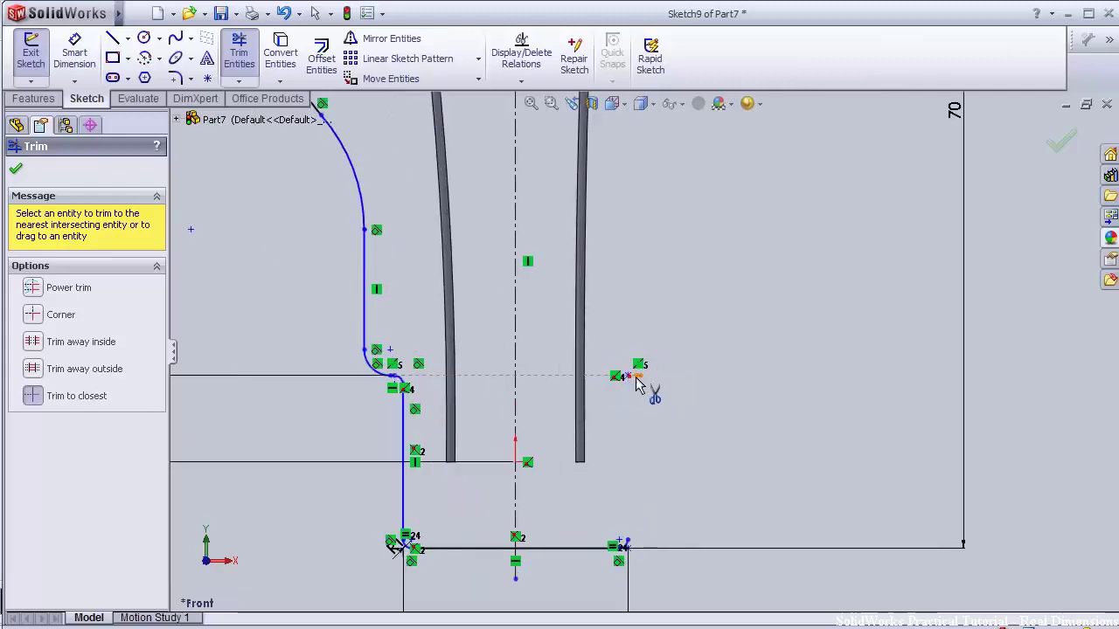
scroll(612, 437, "up", 5)
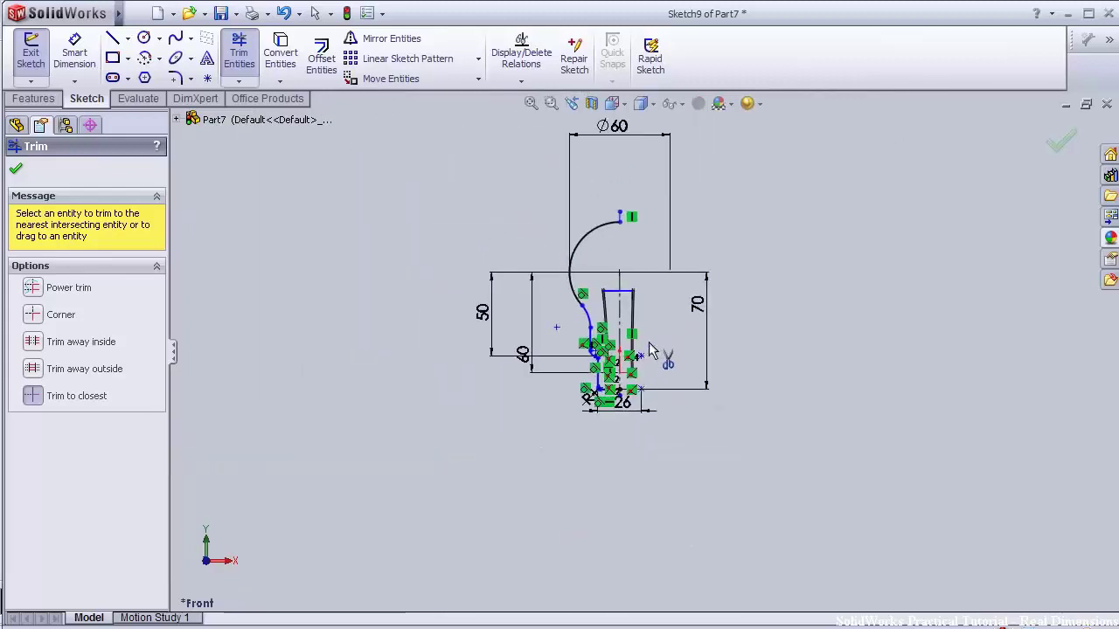
scroll(644, 270, "down", 3)
scroll(647, 271, "down", 2)
key("Escape")
Sketch a vertical centerline from the upper arc's top endpoint down to the circle's center
left_click(143, 68)
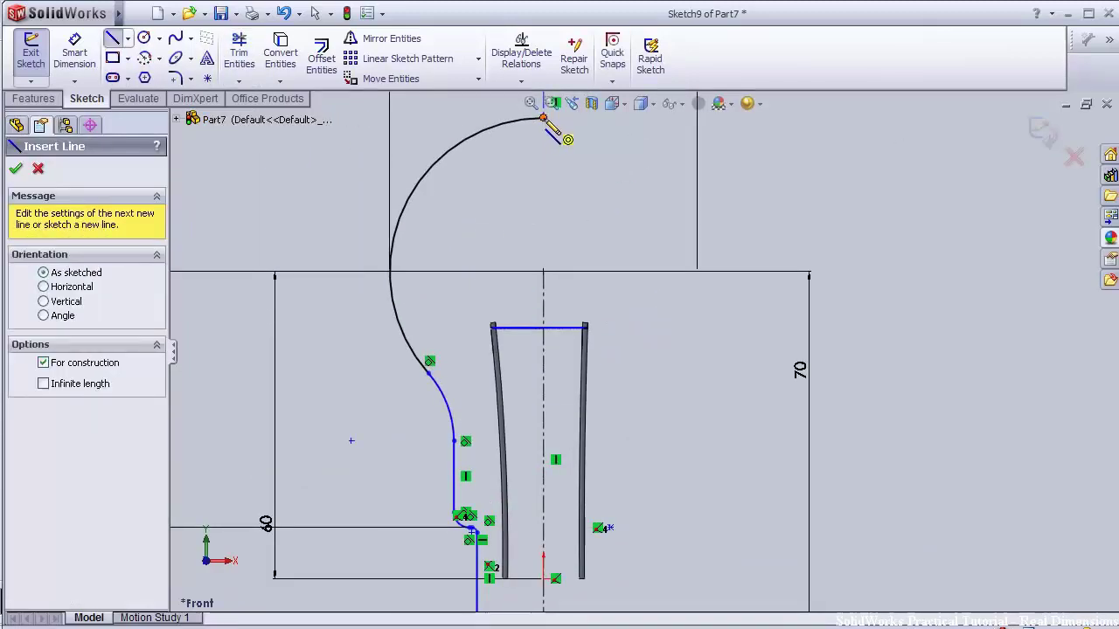
left_click(544, 118)
left_click(544, 269)
key("Escape")
scroll(584, 402, "down", 2)
scroll(659, 514, "up", 2)
scroll(659, 514, "up", 3)
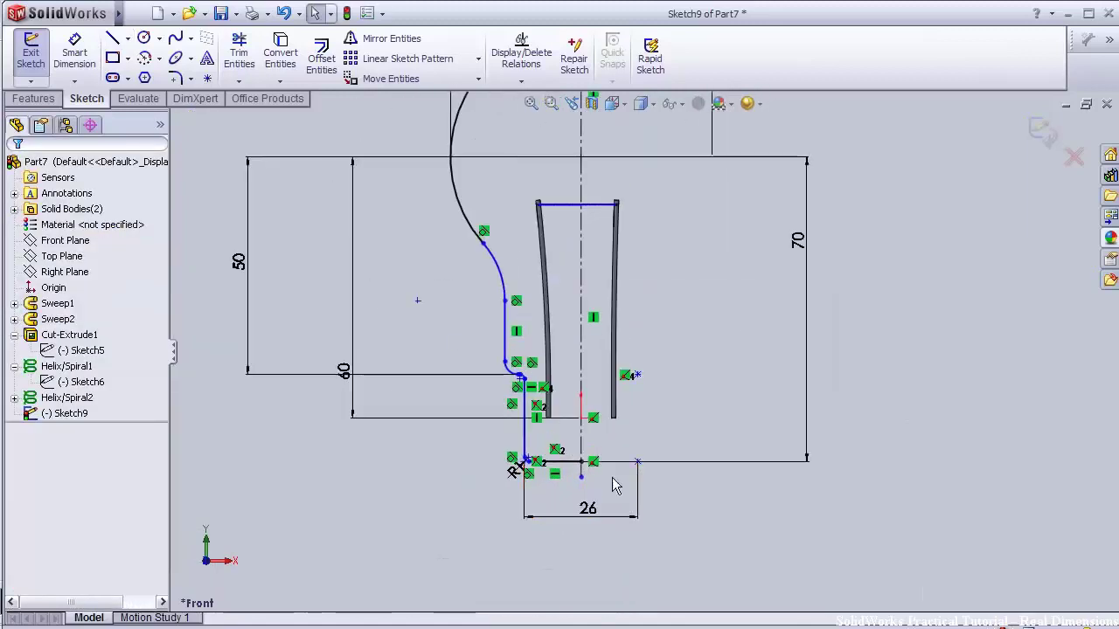
Offset the whole bulb profile chain outward by 0.6 mm with dimensions added
left_click(321, 58)
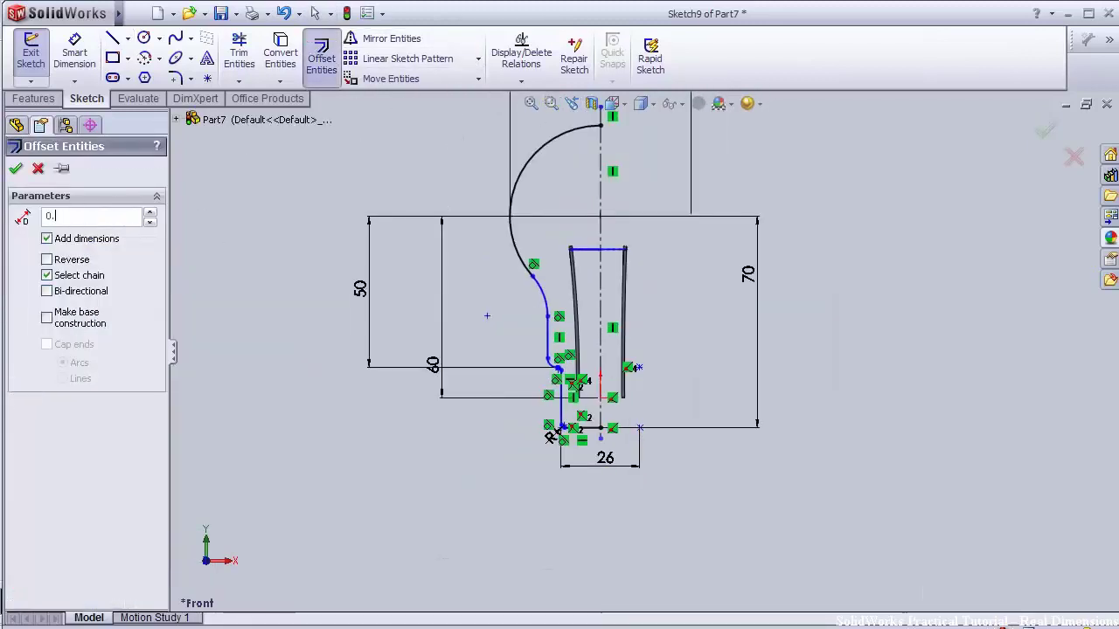
key("Return")
scroll(593, 191, "down", 2)
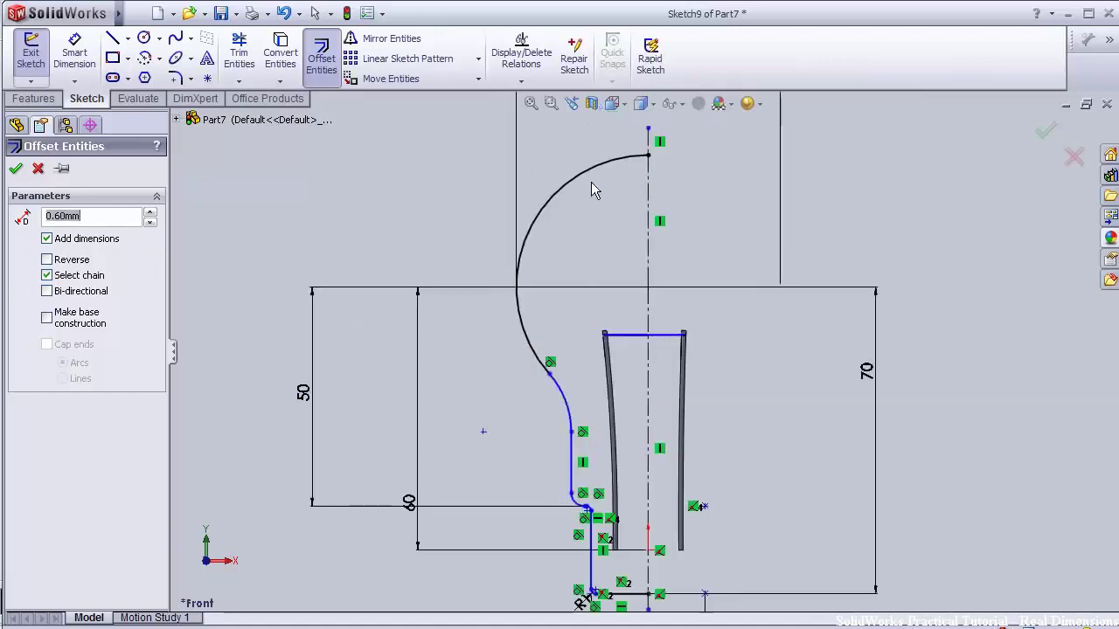
left_click(1044, 129)
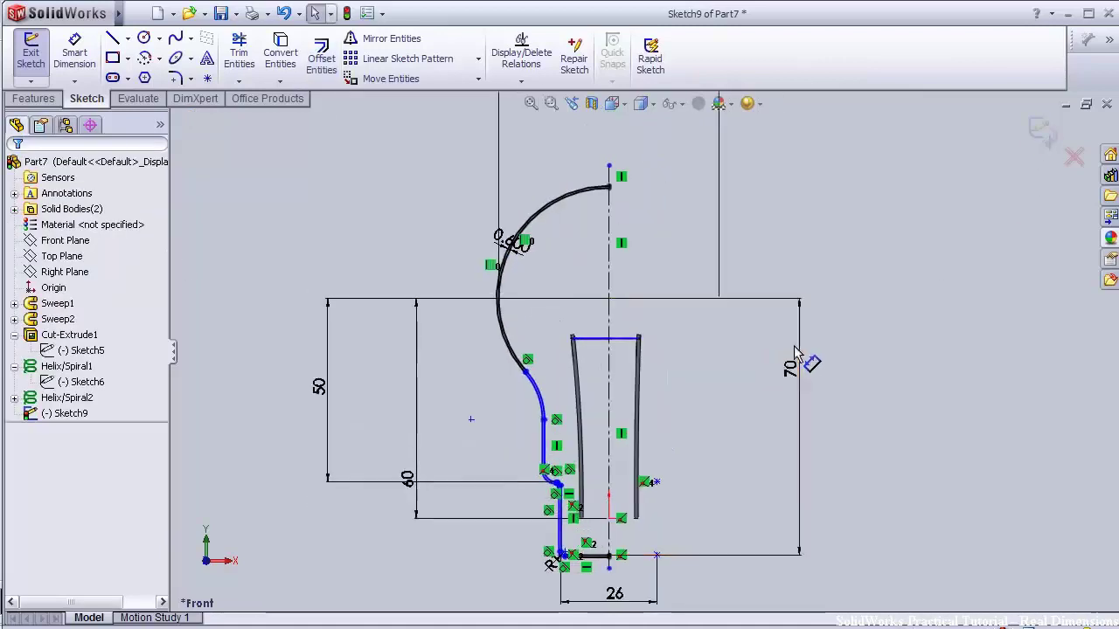
Try to revolve the profile 360 degrees mid-plane as a thin feature about the lower centerline
left_click(1033, 142)
scroll(852, 244, "up", 1)
left_click(93, 75)
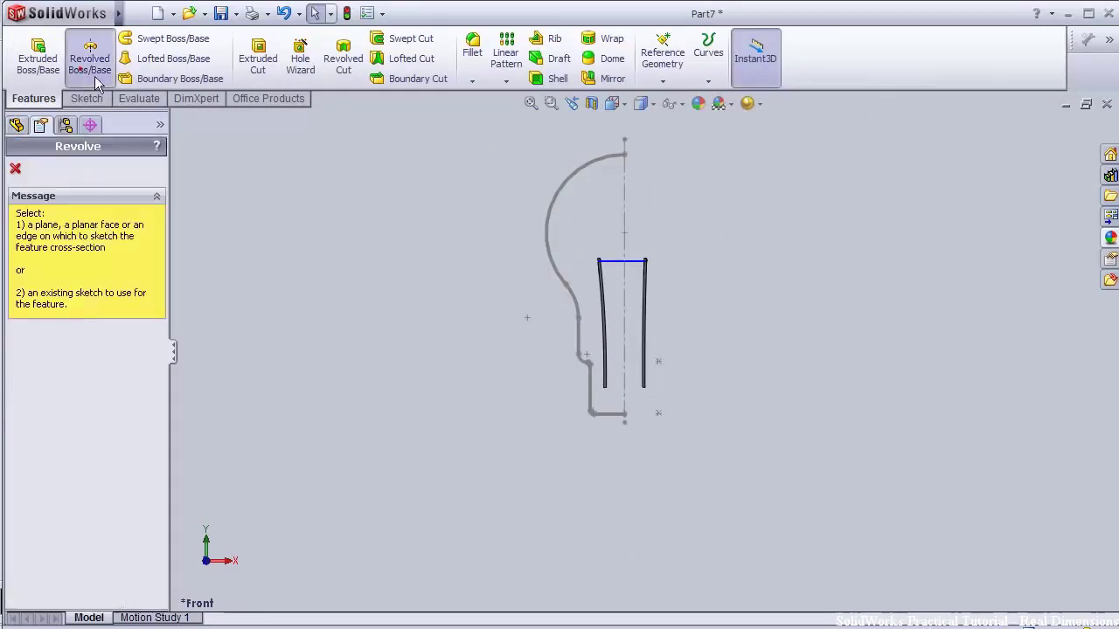
left_click(16, 125)
left_click(67, 416)
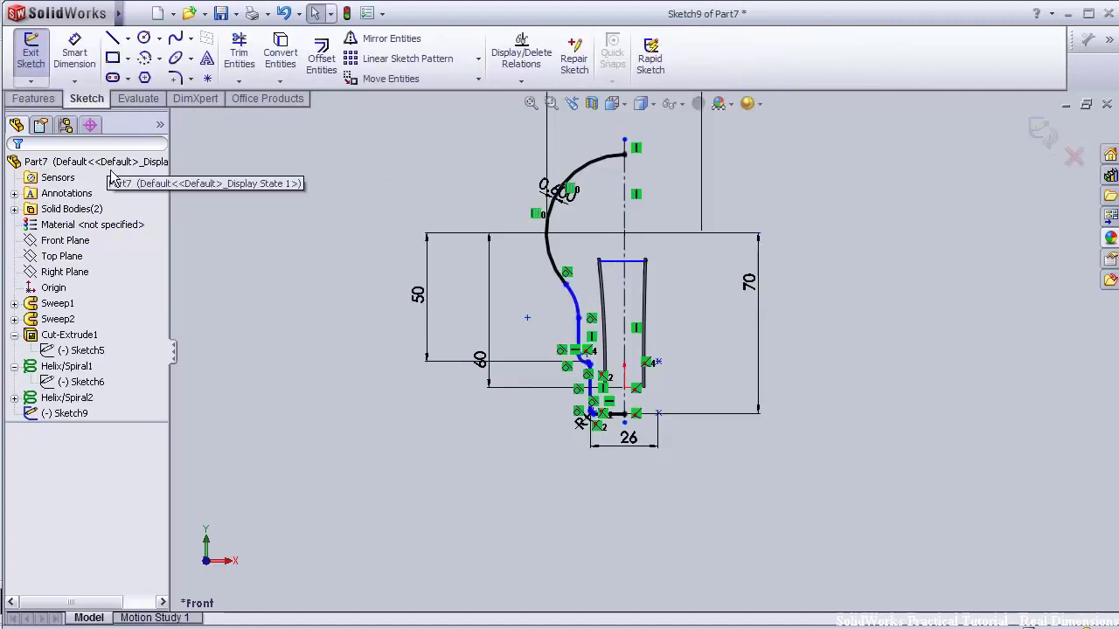
scroll(518, 212, "down", 3)
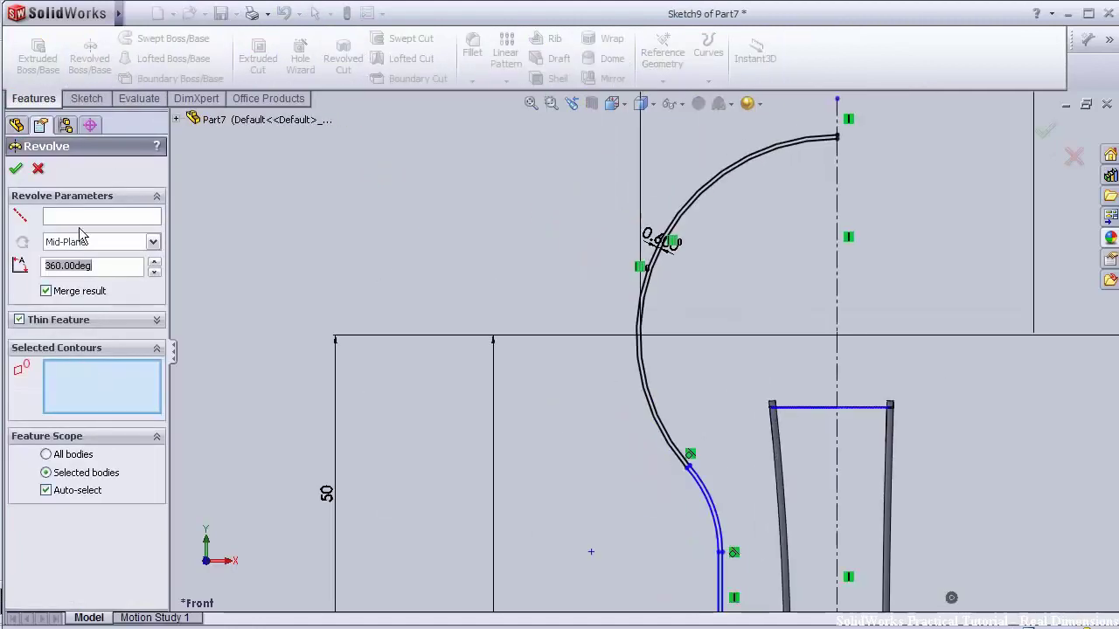
scroll(840, 301, "up", 2)
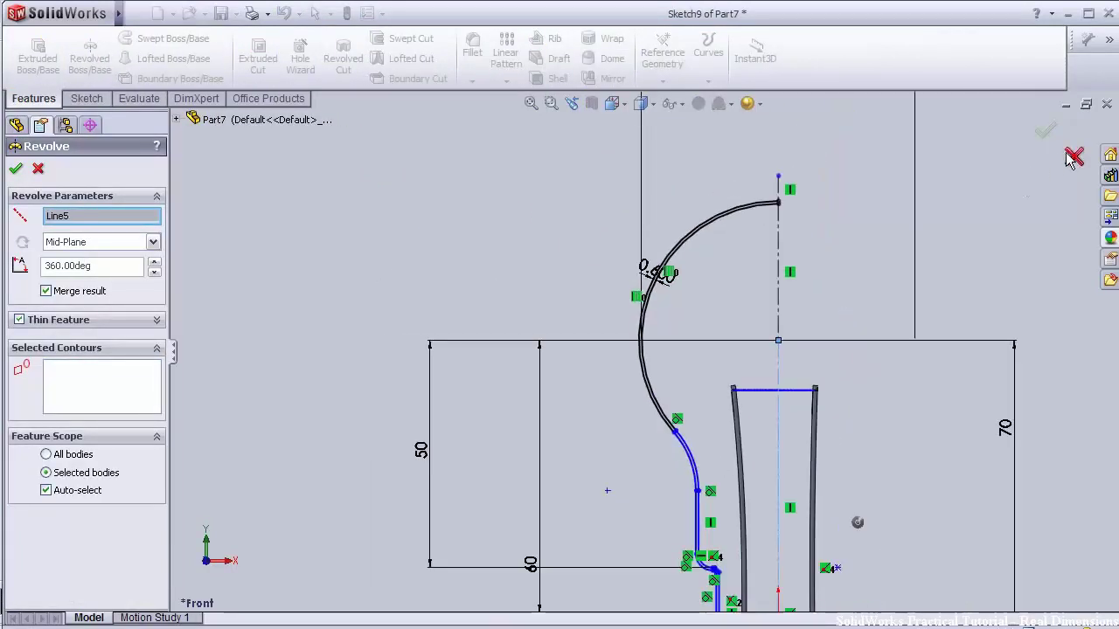
left_click(1072, 156)
Make the upper and lower centerlines collinear and exit the sketch
scroll(781, 331, "down", 4)
left_click(741, 323)
left_click(741, 387, "ctrl")
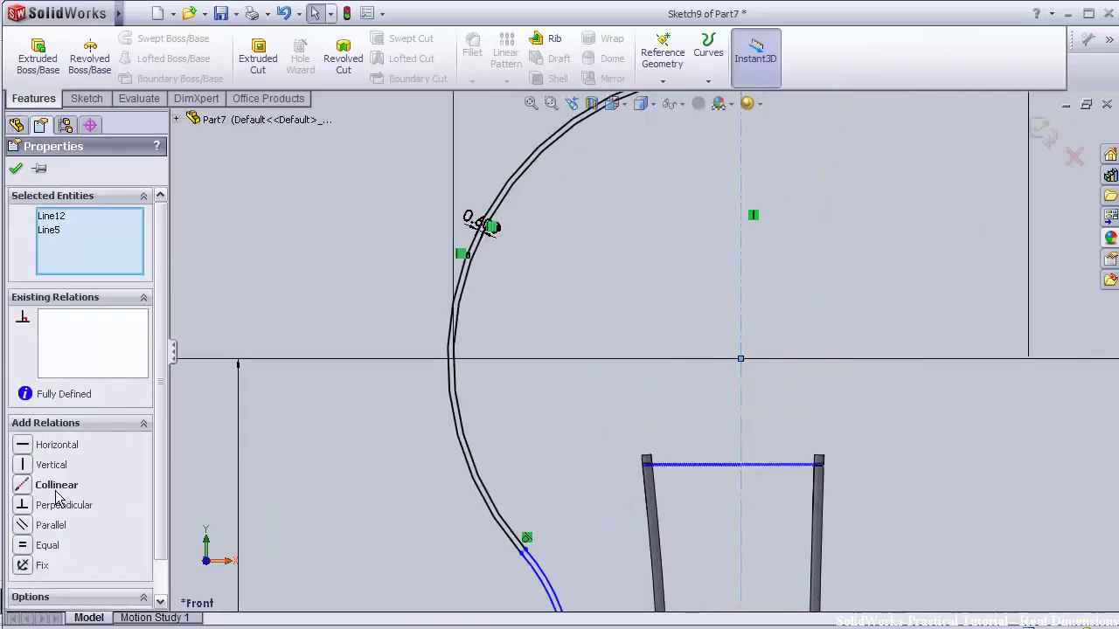
left_click(390, 480)
scroll(783, 283, "up", 6)
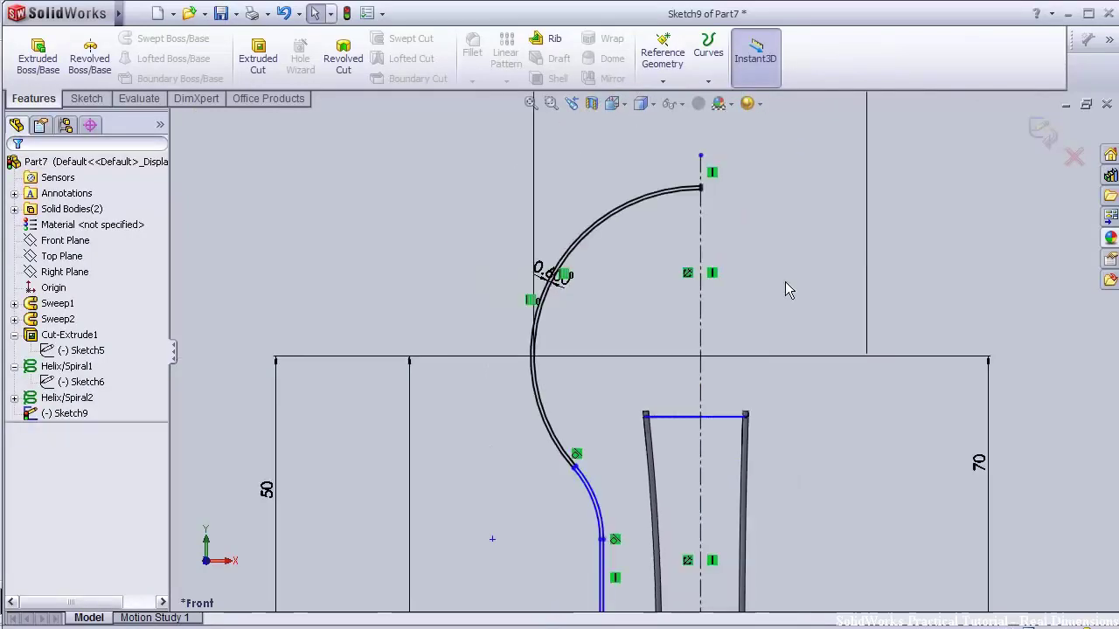
left_click(1046, 144)
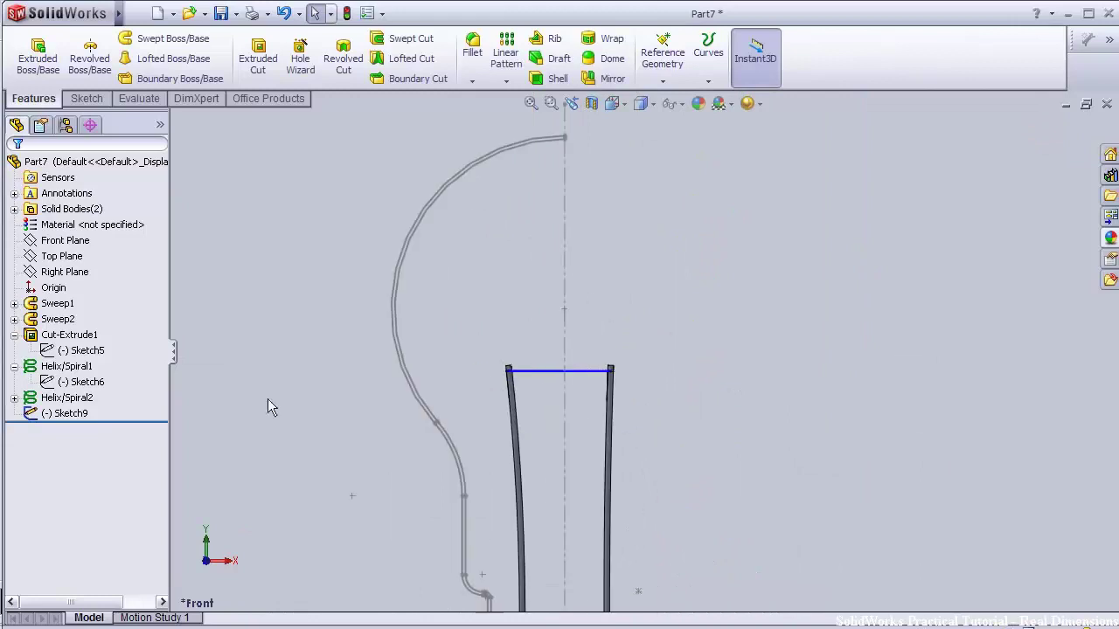
Edit the bulb profile sketch to delete both the upper and lower centerlines, and exit the sketch
left_click(80, 368)
scroll(619, 320, "down", 3)
left_click(517, 257)
key("Delete")
left_click(519, 319)
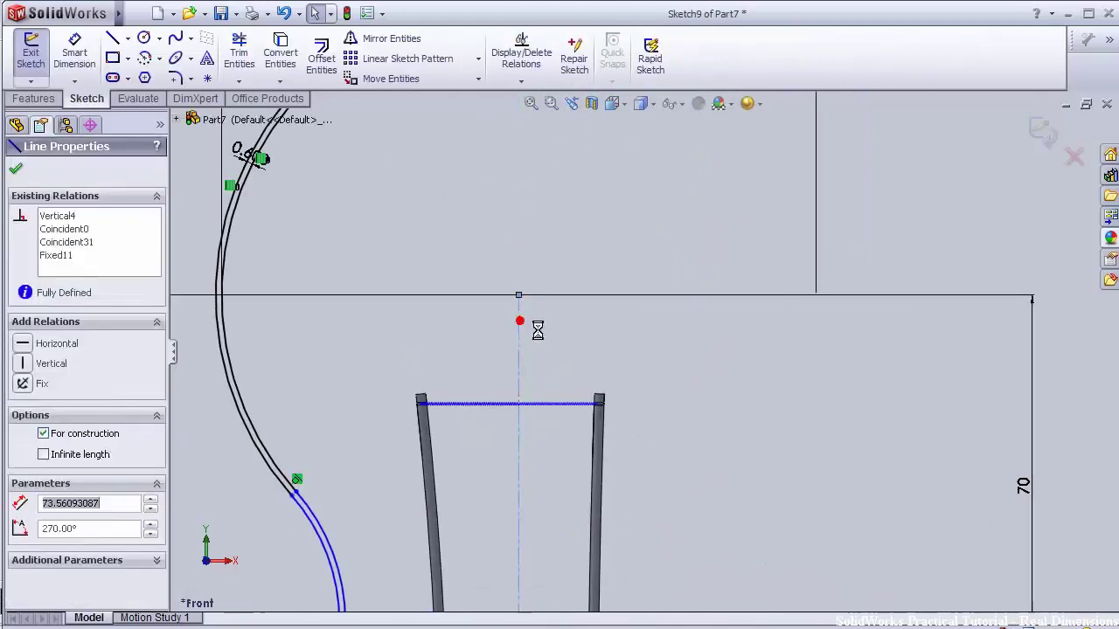
key("Delete")
scroll(562, 442, "up", 1)
scroll(562, 442, "up", 3)
left_click(1044, 138)
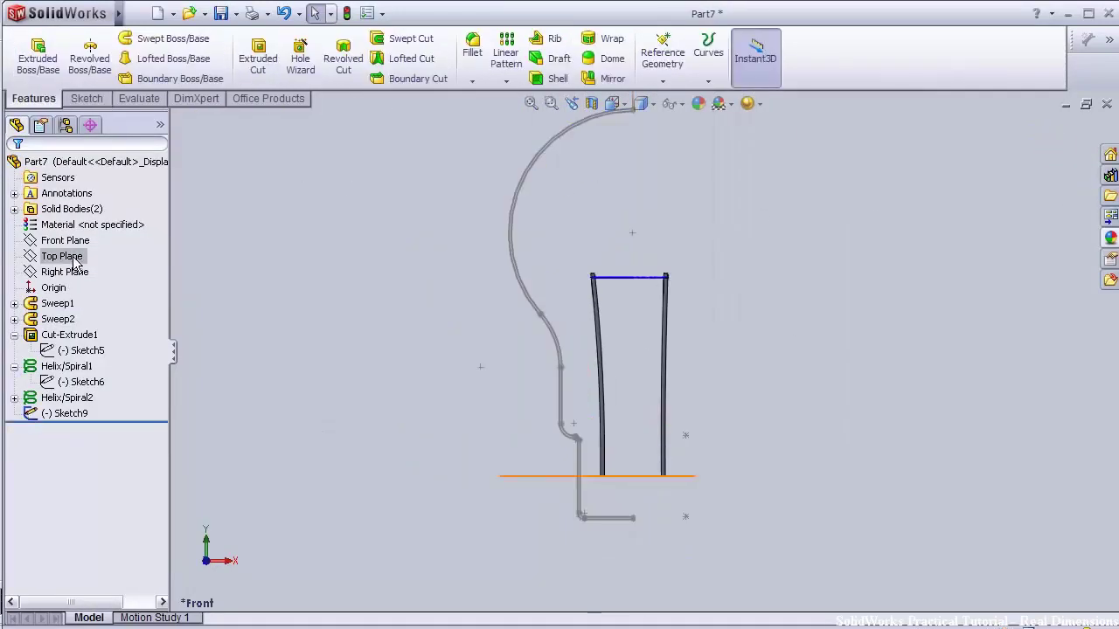
Reopen the bulb profile sketch and draw one vertical centerline from the stub above the arc down past the bottom of the profile
left_click(80, 212)
left_click(1045, 140)
left_click(70, 413)
left_click(80, 368)
key("space")
double_click(761, 350)
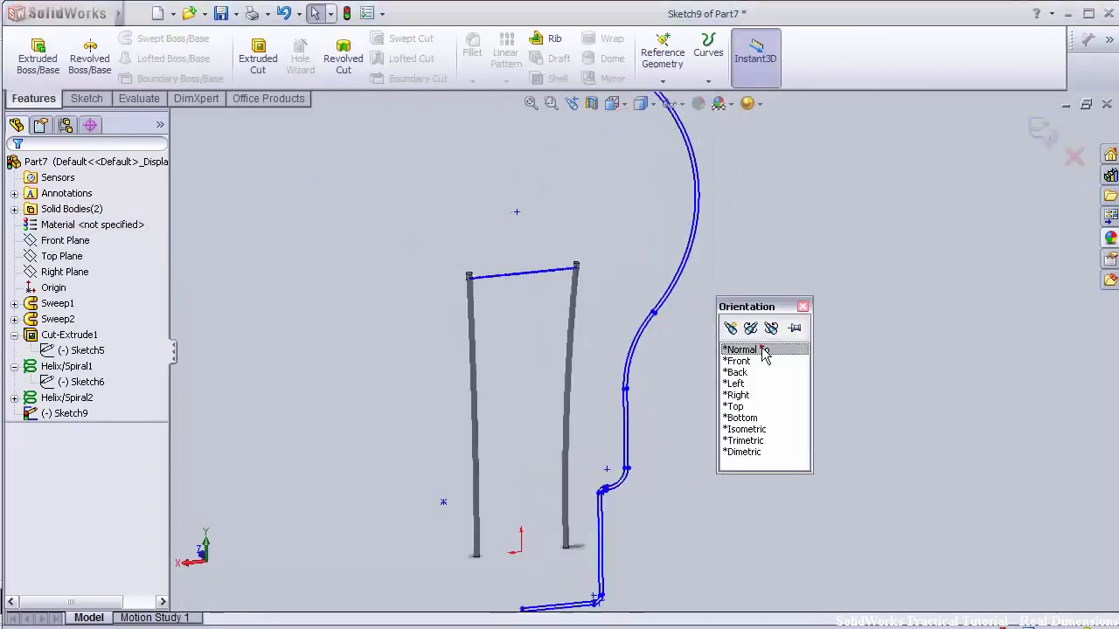
double_click(762, 351)
scroll(637, 267, "down", 4)
scroll(655, 332, "up", 3)
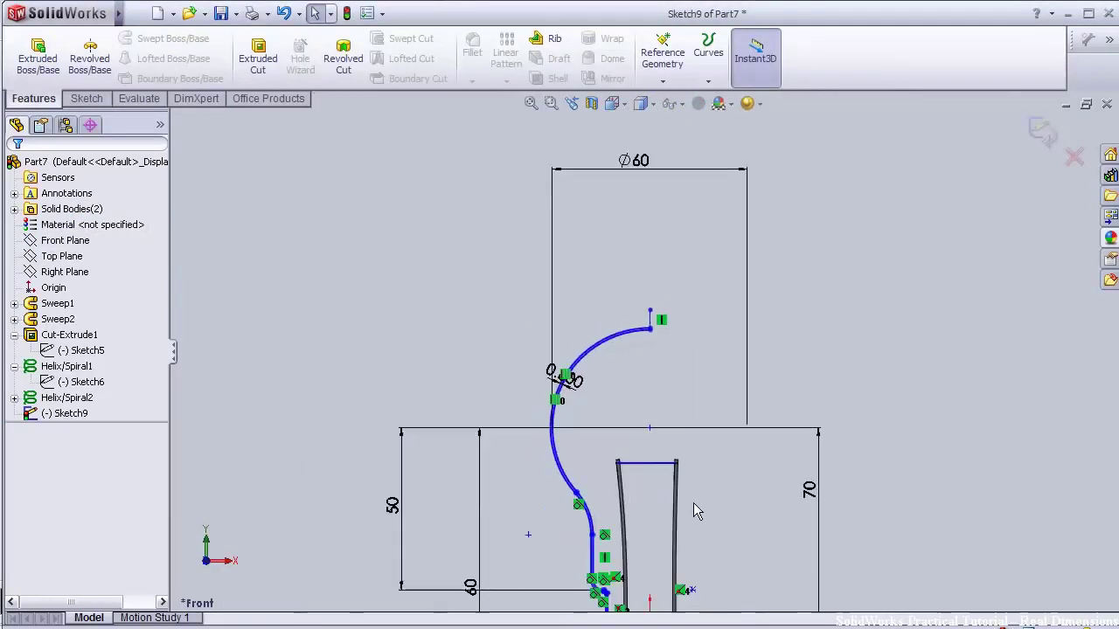
left_click(89, 96)
left_click(144, 77)
scroll(644, 352, "up", 2)
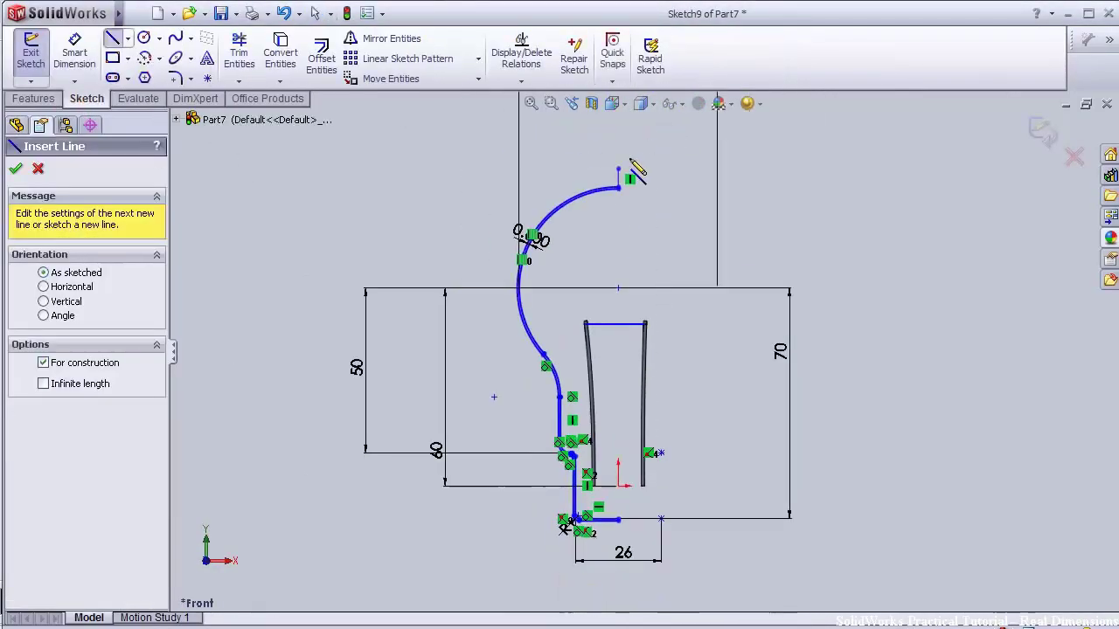
left_click(618, 168)
key("Escape")
scroll(606, 270, "down", 3)
left_click(138, 98)
left_click(121, 57)
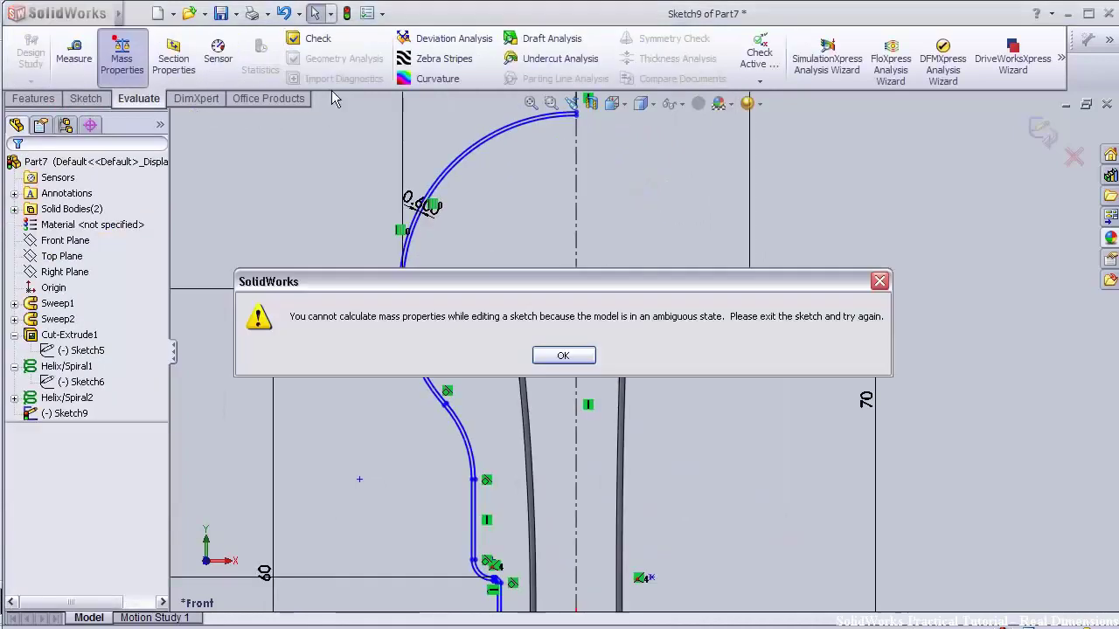
key("Return")
Close the top end of the double-walled profile with a 0.6 mm vertical solid line between the two arcs
left_click(85, 98)
left_click(112, 39)
scroll(612, 262, "down", 5)
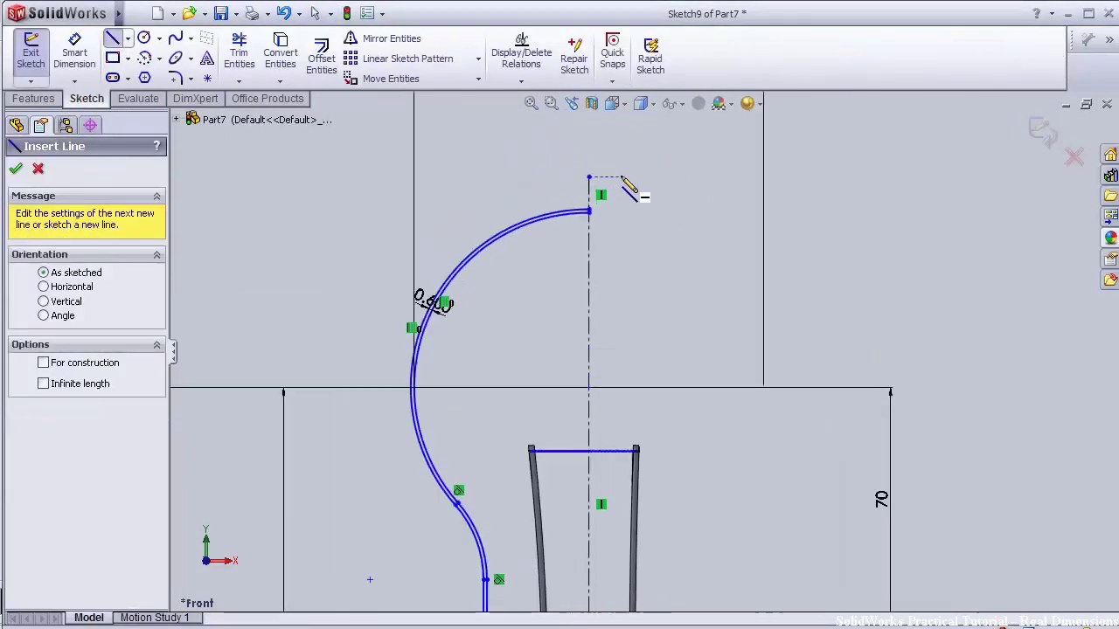
left_click(567, 256)
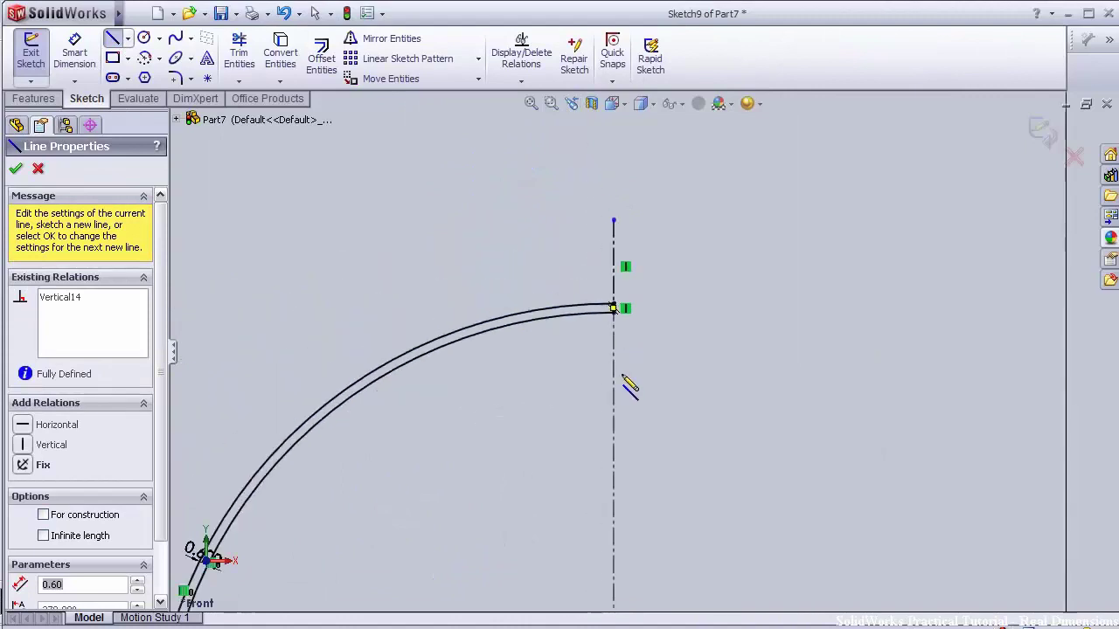
left_click(16, 169)
Draw a vertical solid line joining the inner and outer ends of the bottom R1 corner arcs
scroll(573, 530, "up", 10)
scroll(629, 537, "down", 7)
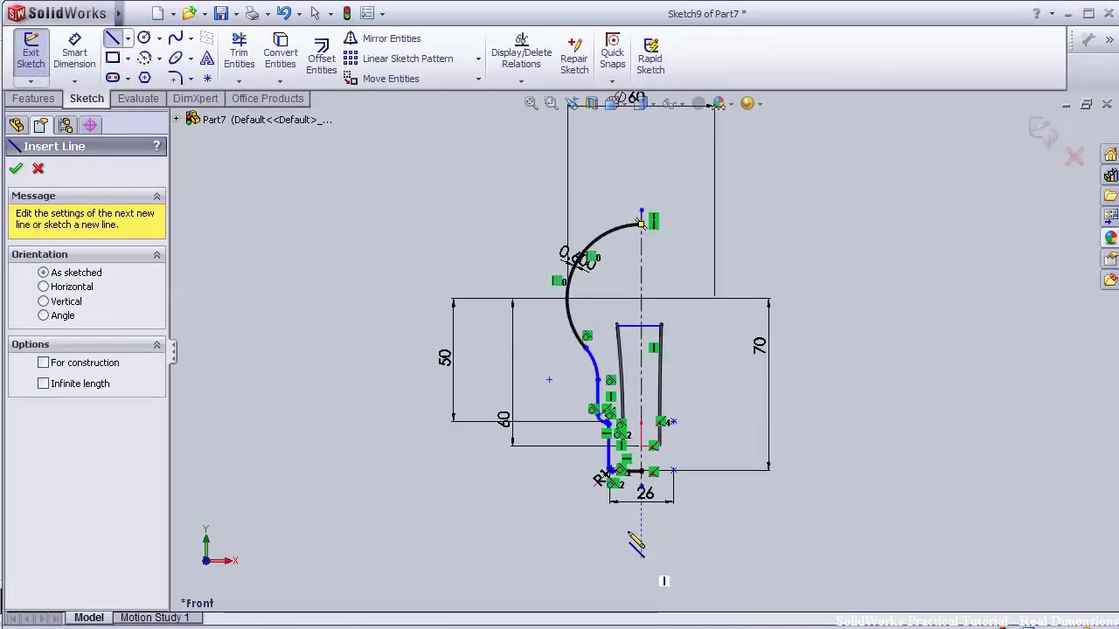
scroll(629, 421, "down", 5)
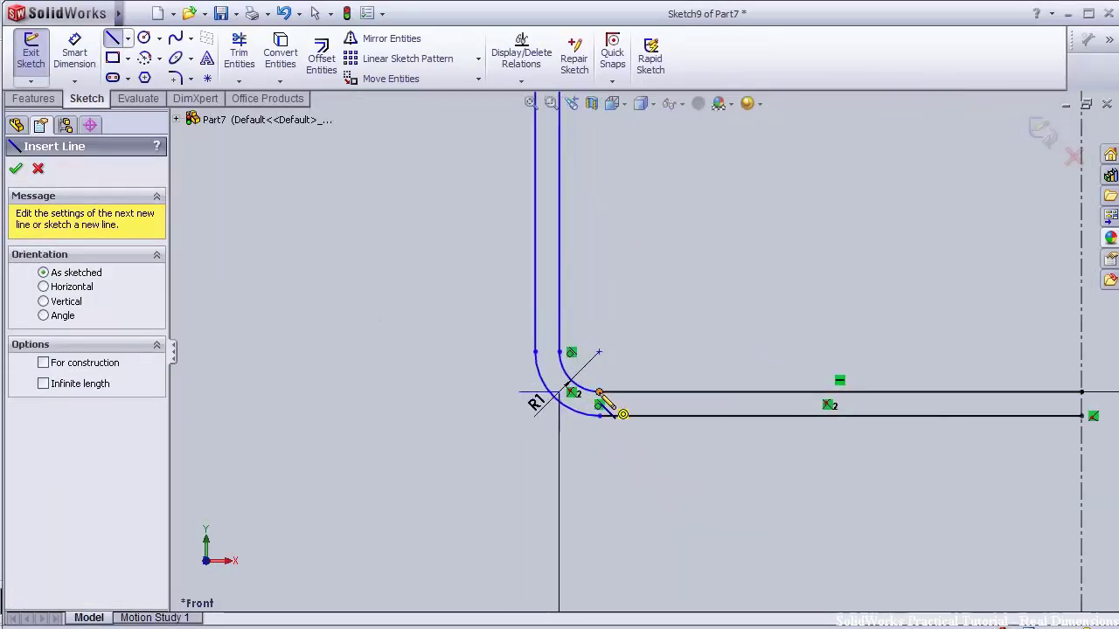
left_click(598, 415)
key("Escape")
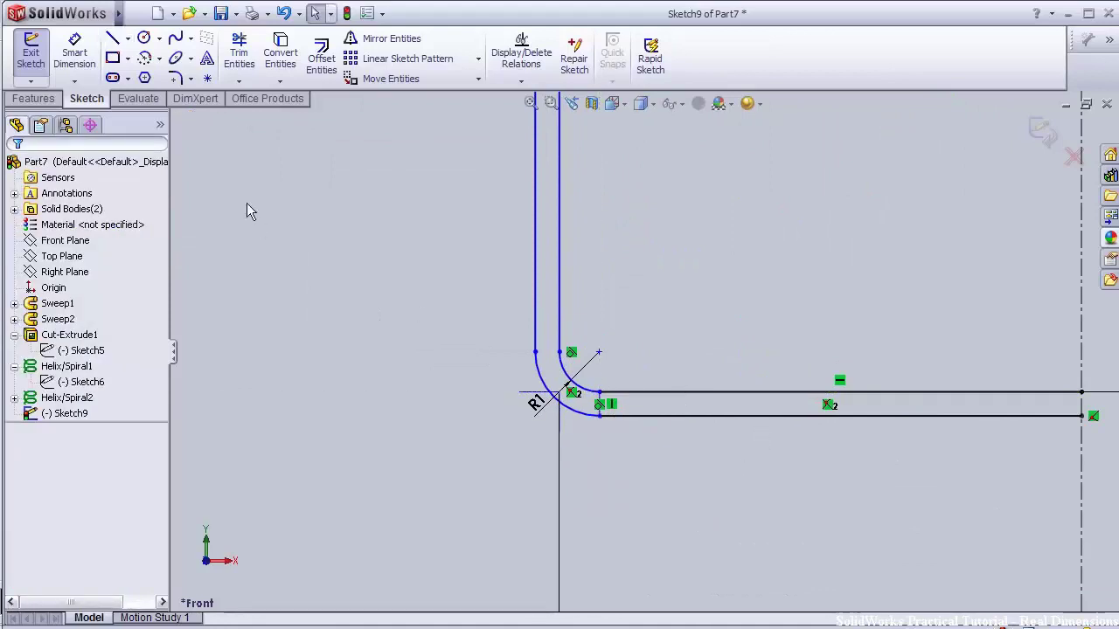
Trim away the two horizontal bottom lines between the corner's closing line and the centerline
left_click(239, 54)
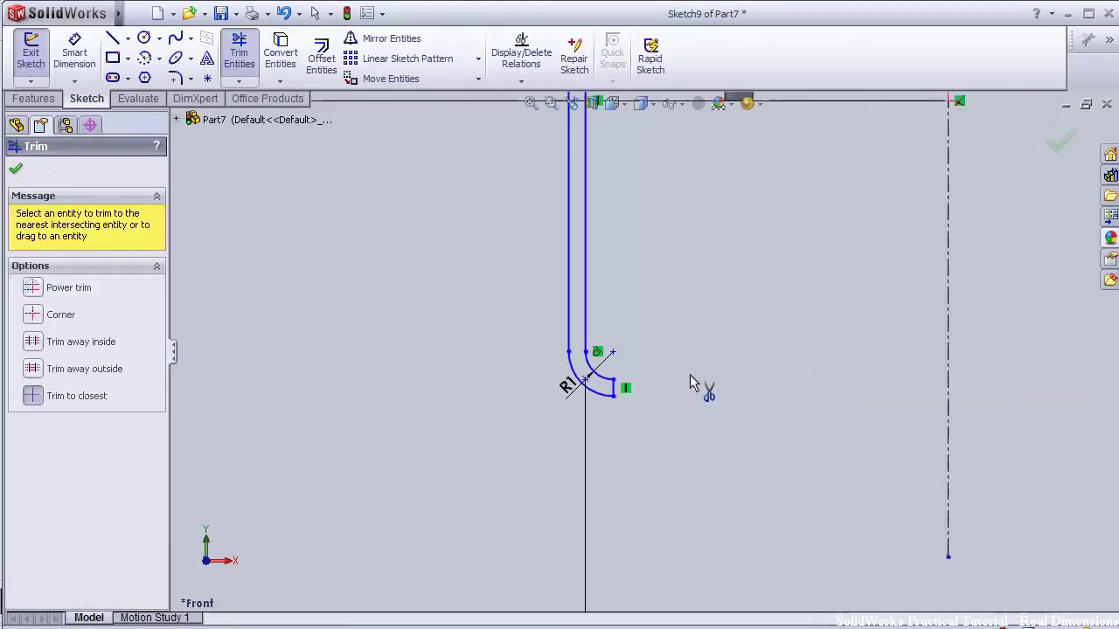
scroll(691, 383, "up", 5)
key("Escape")
Revolve the closed profile 360 degrees mid-plane about the vertical centerline to form the glass bulb
left_click(33, 98)
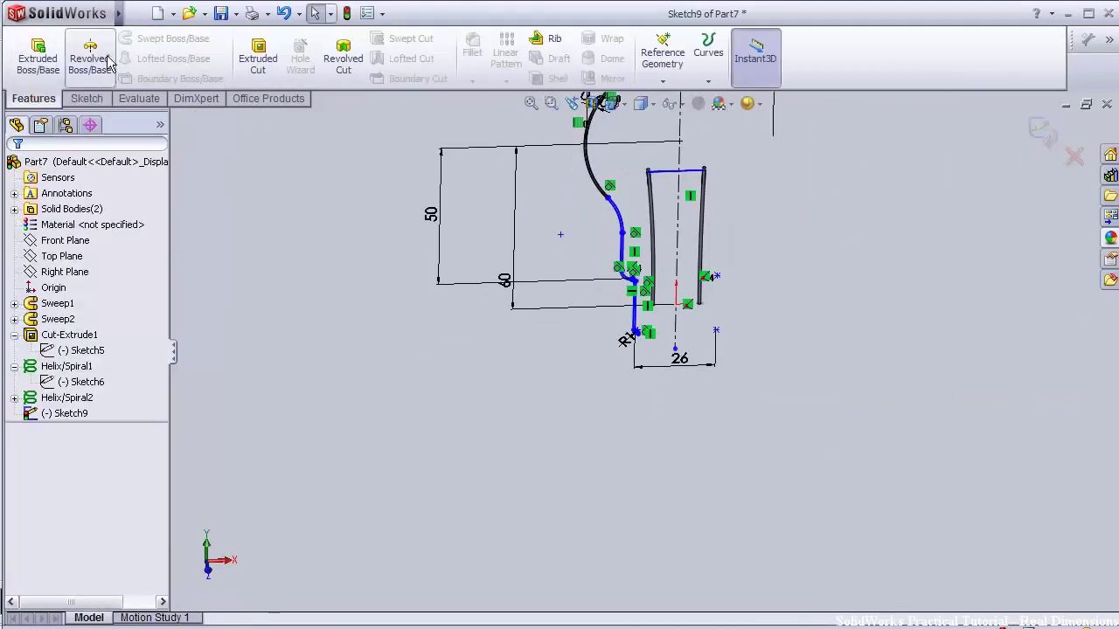
left_click(90, 57)
left_click(680, 164)
scroll(776, 321, "up", 2)
scroll(779, 288, "down", 4)
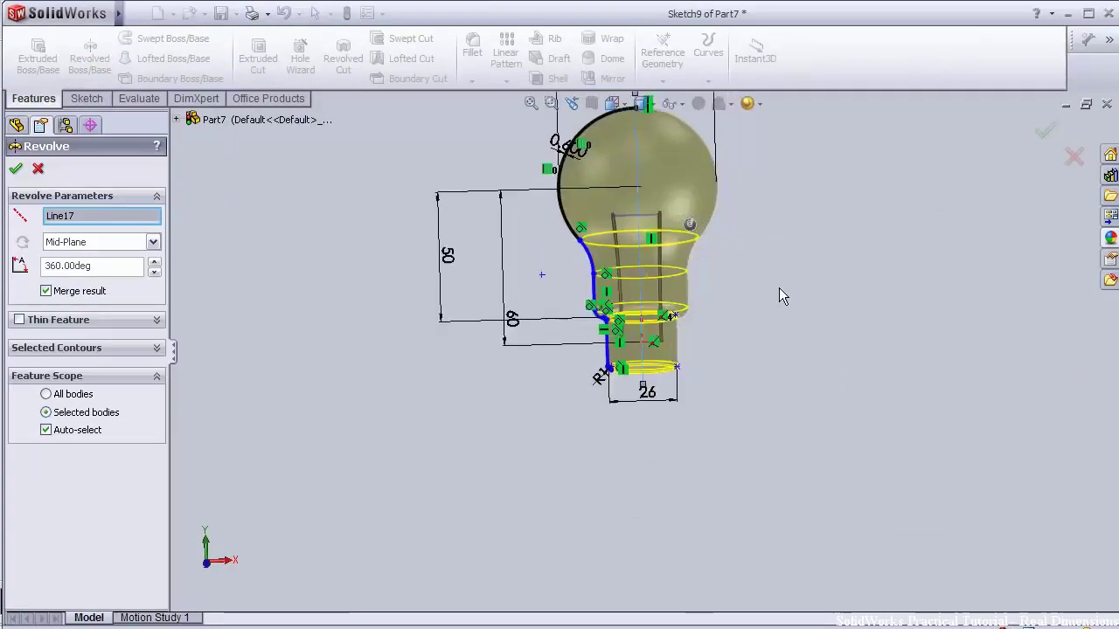
scroll(739, 240, "up", 2)
middle_click_drag(734, 245, 373, 308)
key("Return")
Set the transparency of the revolved glass bulb's appearance to 0.90
left_click(65, 412)
left_click(103, 385)
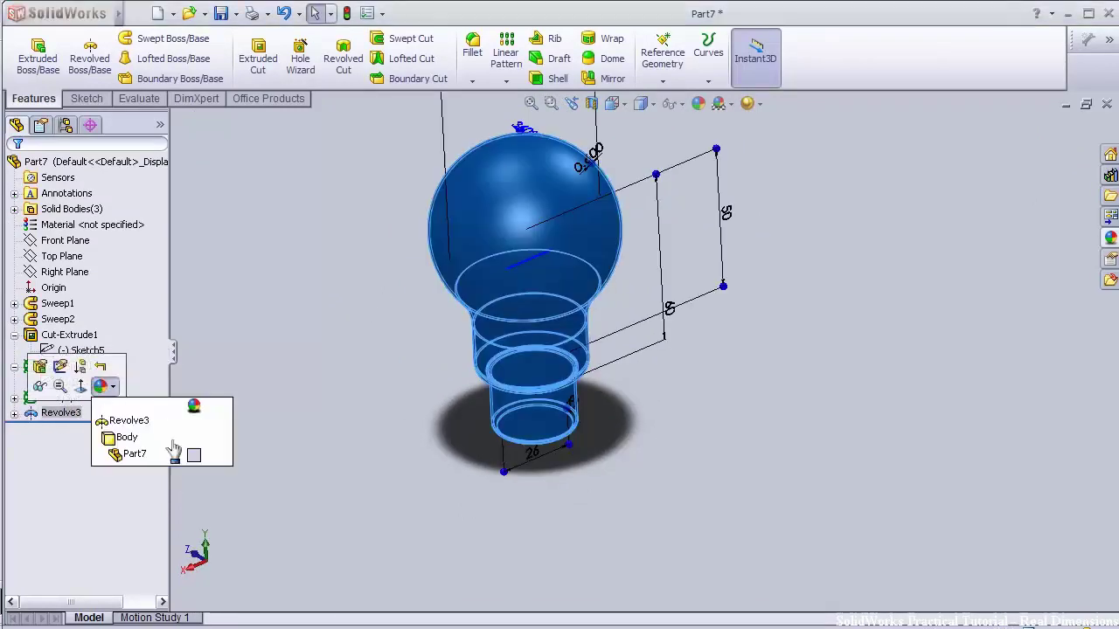
left_click(122, 454)
scroll(155, 516, "down", 10)
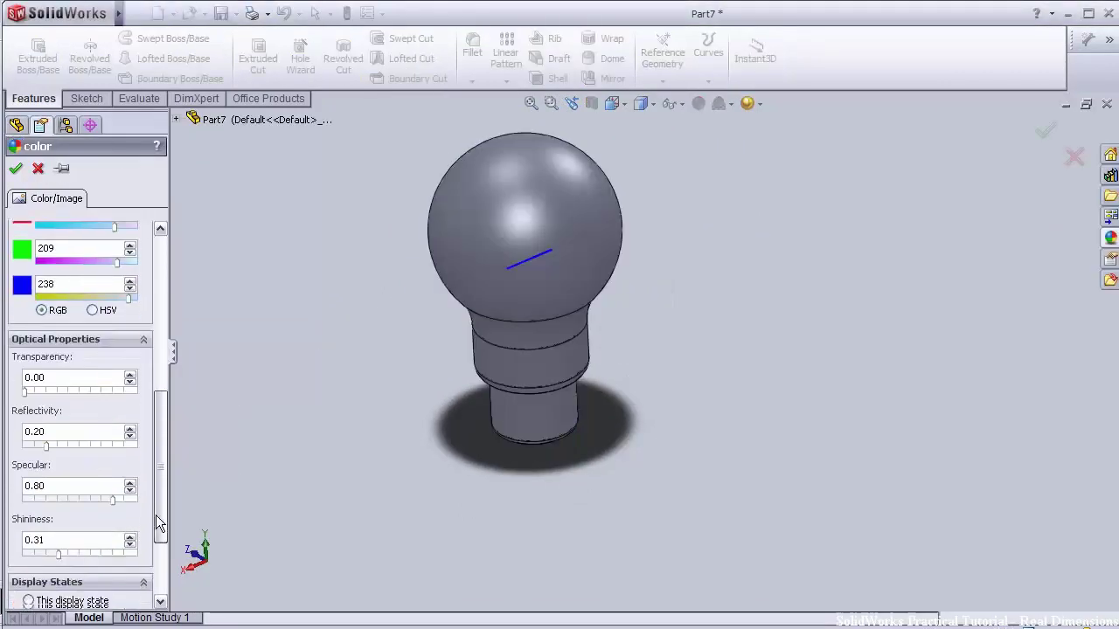
left_click_drag(25, 386, 115, 386)
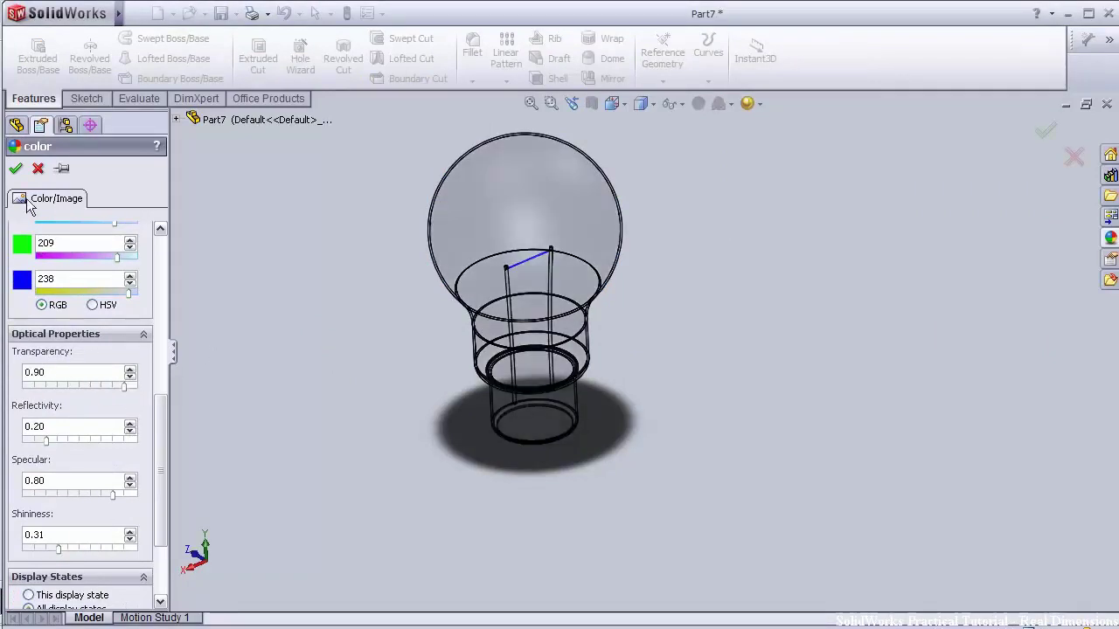
key("Return")
Apply the clear glass appearance from the gloss glass appearances to the bulb
scroll(441, 365, "up", 3)
mouse_move(669, 309)
middle_mouse_down()
mouse_move(441, 365)
mouse_move(678, 297)
middle_mouse_up()
scroll(562, 304, "down", 4)
middle_click_drag(562, 304, 358, 329)
left_click(1110, 240)
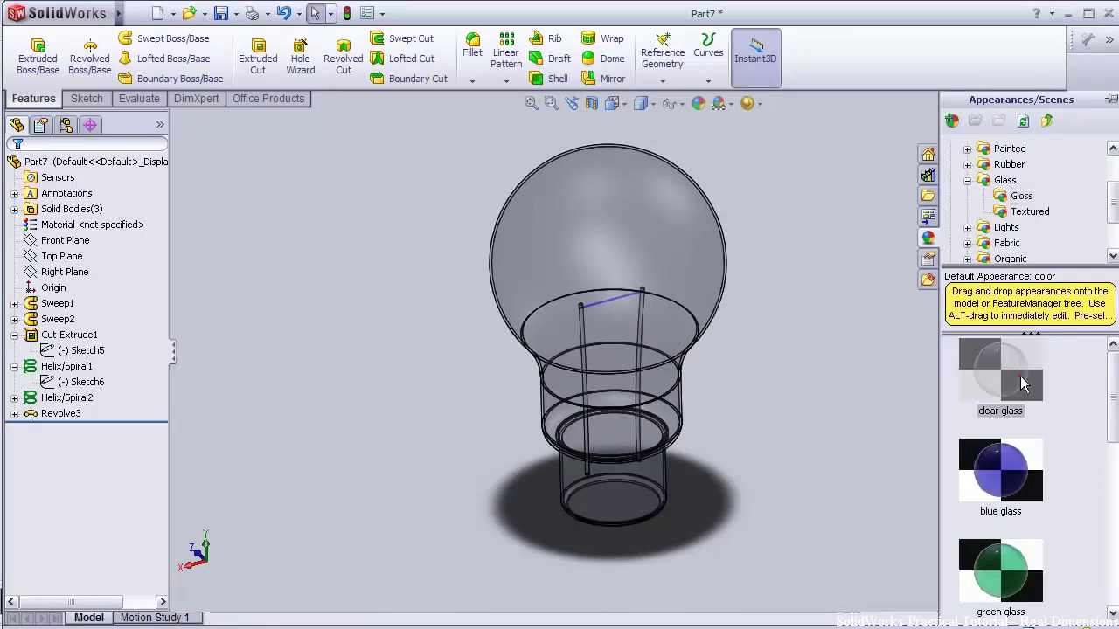
left_click(414, 393)
Save the part as Bulb head in the parts folder
middle_click_drag(1032, 213, 852, 329)
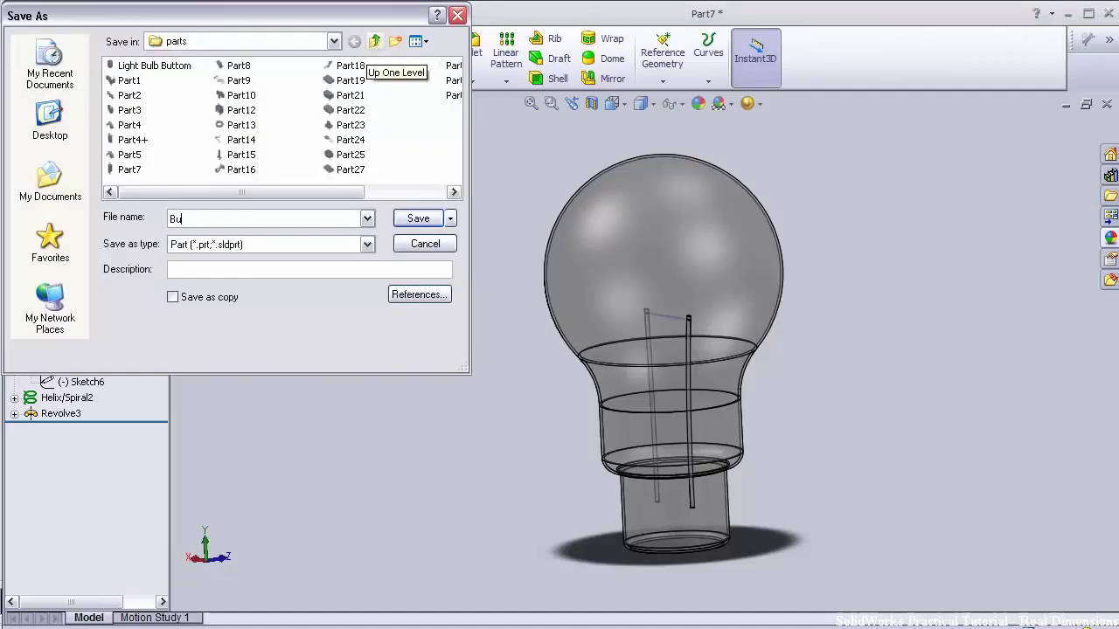
type("ead")
key("Return")
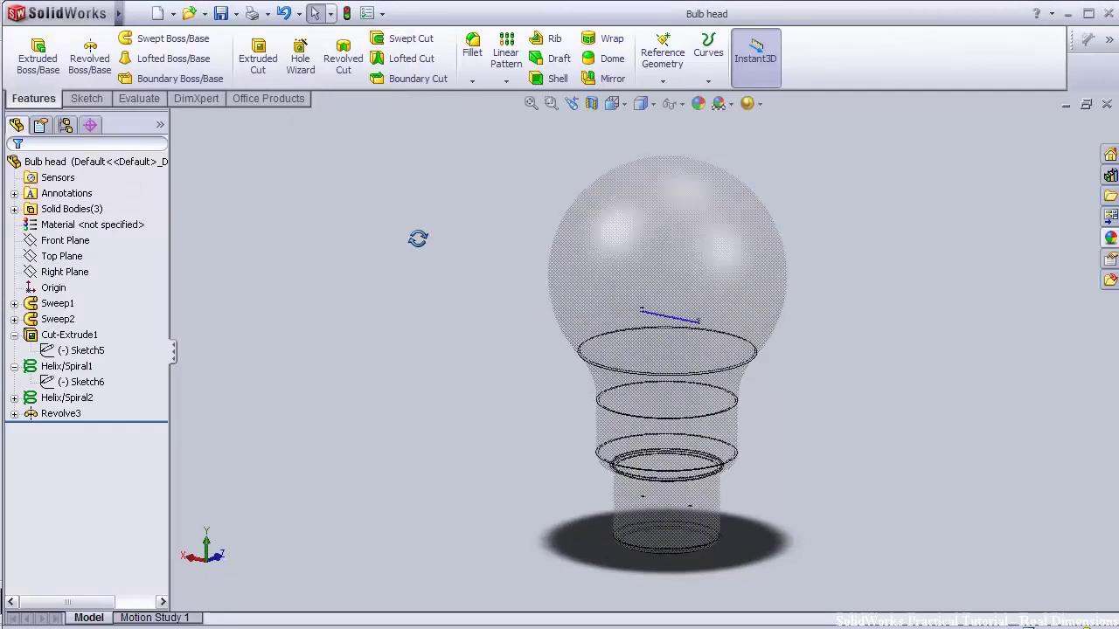
Create a new assembly and insert the Bulb head part, with the Light Bulb Buttom part placed just below it
left_click(158, 14)
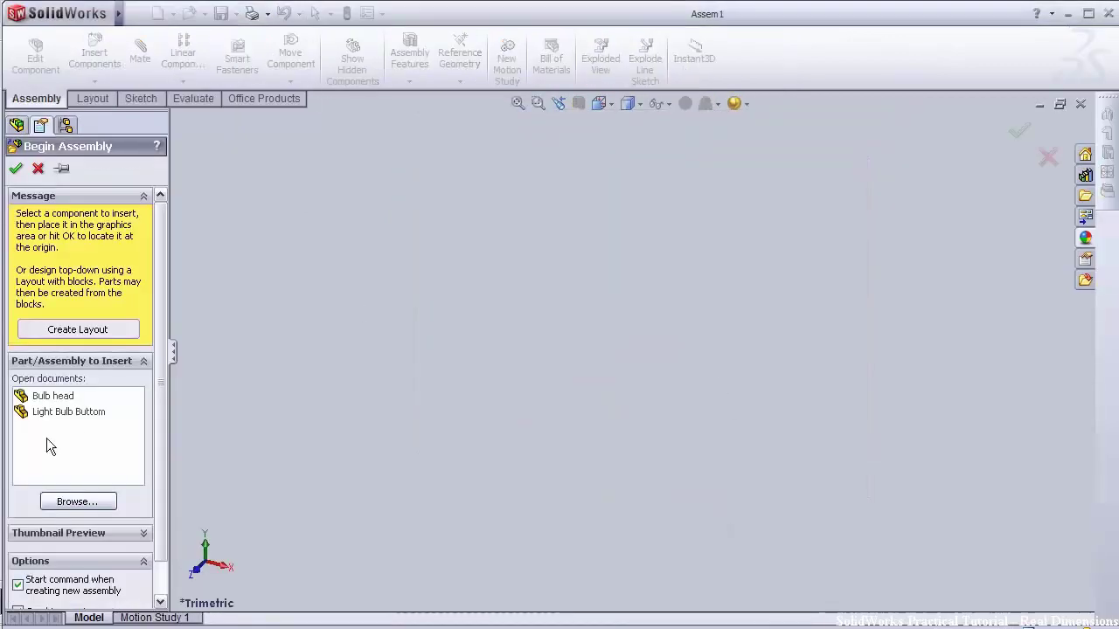
left_click(602, 289)
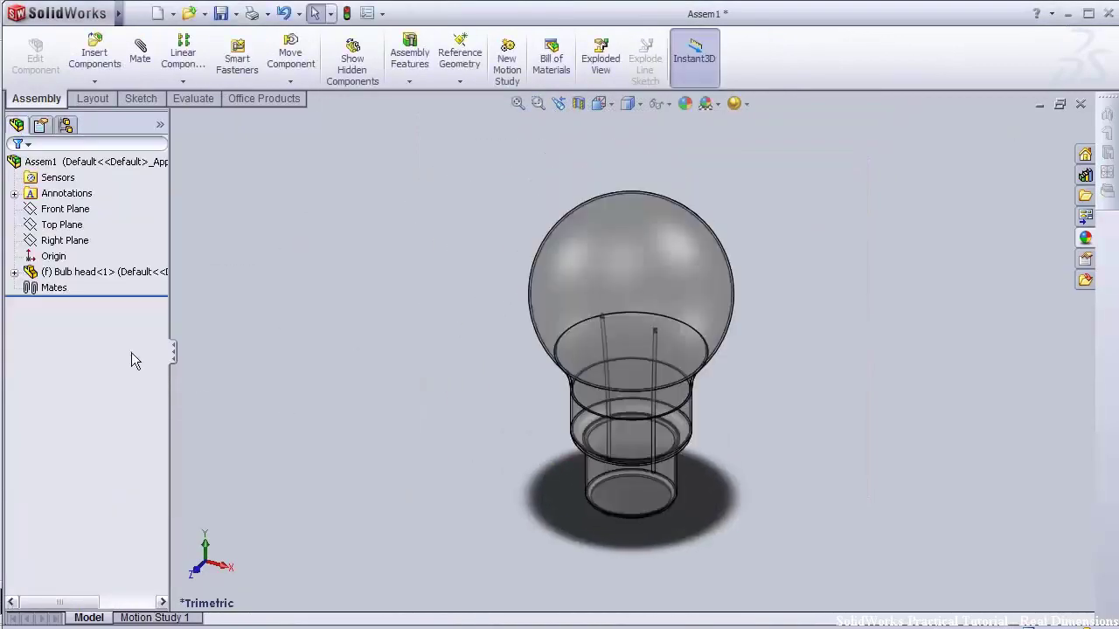
left_click(94, 57)
left_click(593, 547)
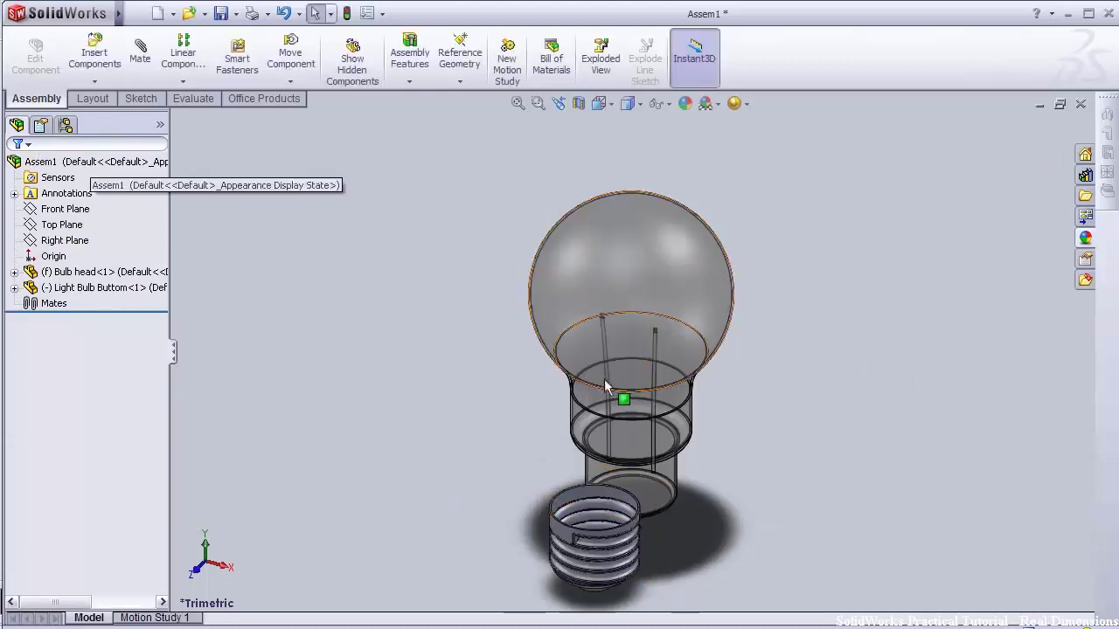
Mate the cylindrical neck face of the Bulb head concentric with the circular edge of the threaded base
scroll(607, 390, "up", 2)
middle_click_drag(607, 390, 642, 363)
middle_click_drag(409, 380, 538, 423)
middle_click_drag(695, 447, 694, 503)
scroll(694, 486, "down", 4)
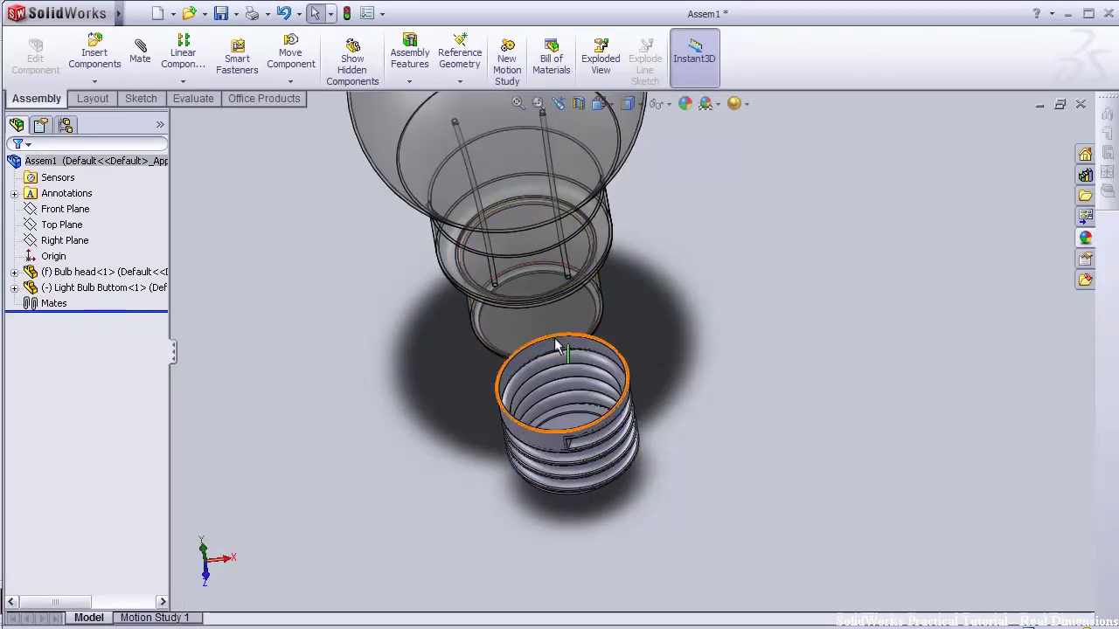
middle_click_drag(667, 347, 532, 295)
left_click(718, 328)
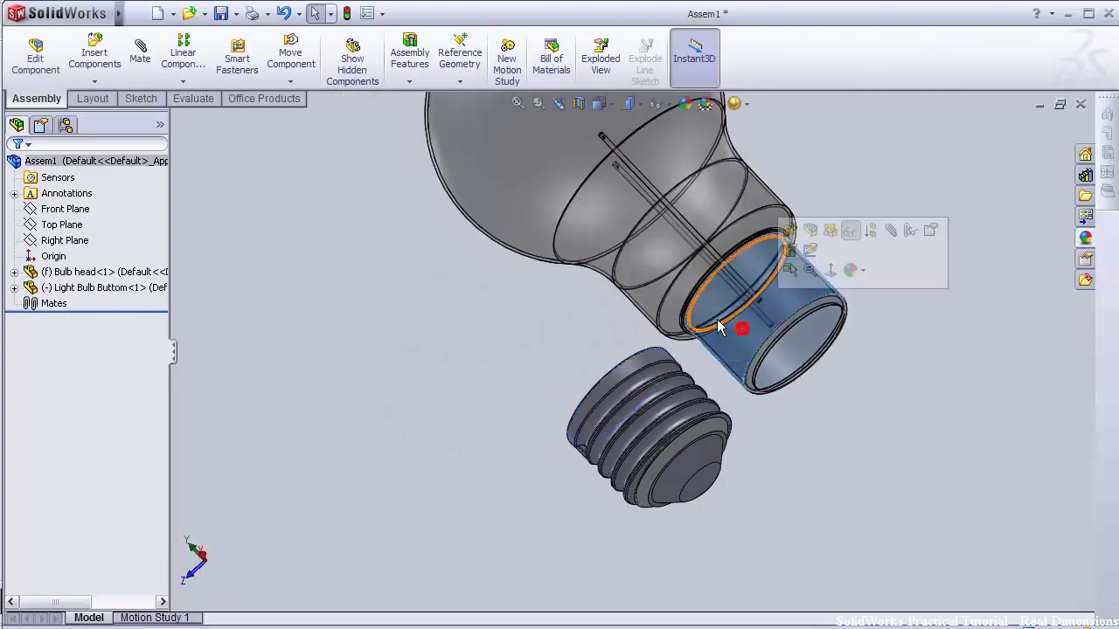
left_click(891, 230)
middle_click_drag(460, 374, 666, 380)
left_click(667, 378)
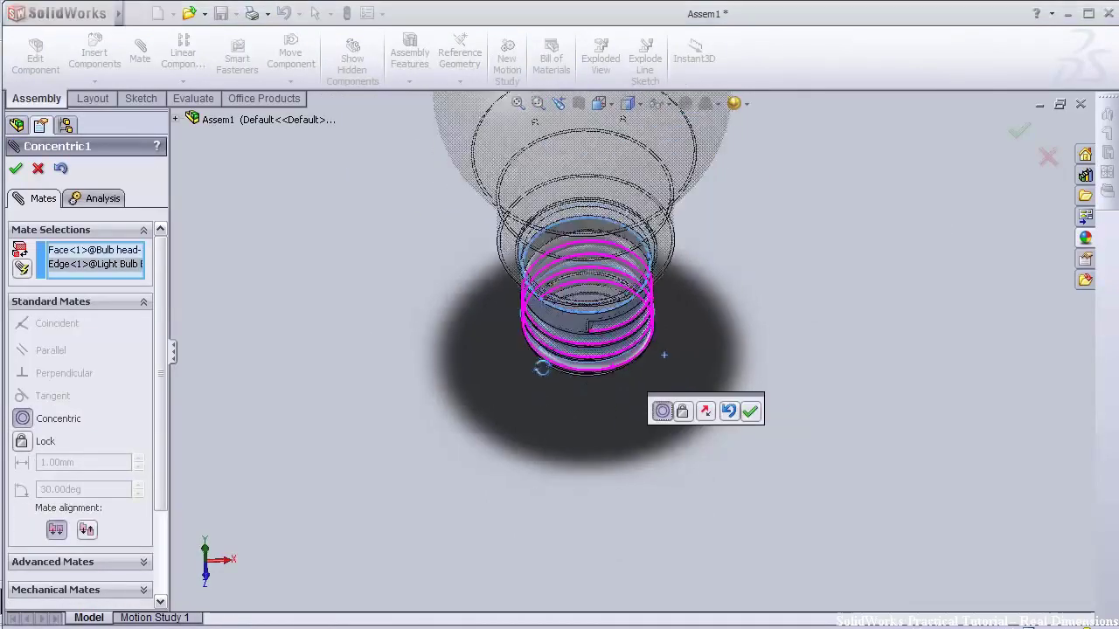
middle_click_drag(544, 423, 716, 444)
left_click(750, 412)
Switch to the Bulb head part and open the sketch of the revolved glass for editing in front view
middle_click_drag(603, 367, 514, 383)
scroll(501, 399, "up", 2)
scroll(514, 383, "down", 4)
scroll(602, 367, "down", 2)
middle_click_drag(594, 362, 649, 346)
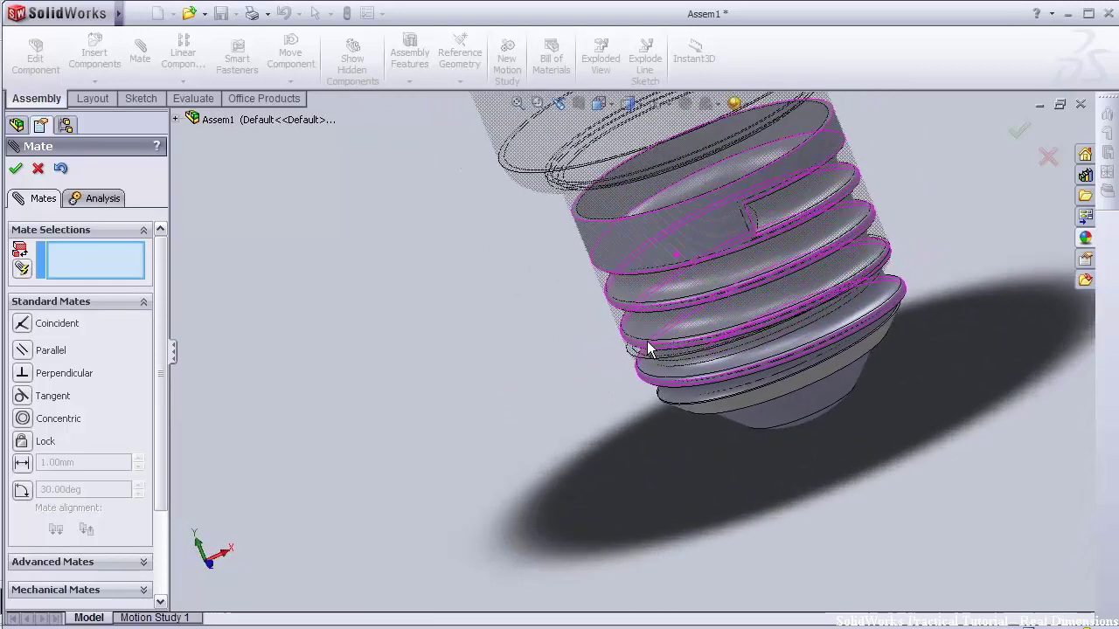
key("ctrl+Tab")
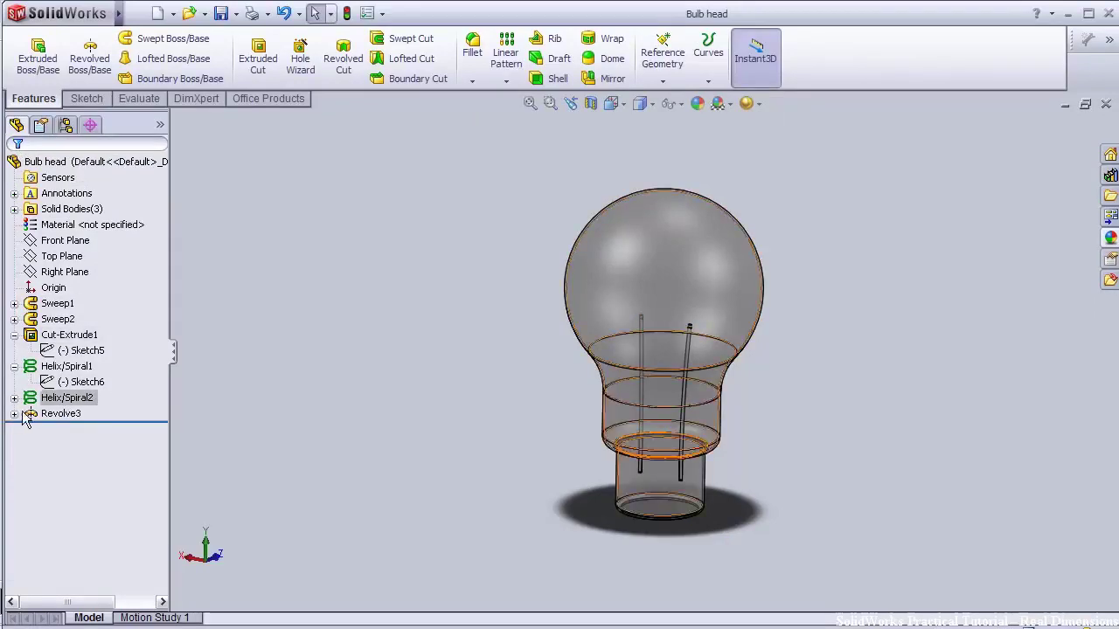
left_click(92, 376)
key("space")
double_click(397, 499)
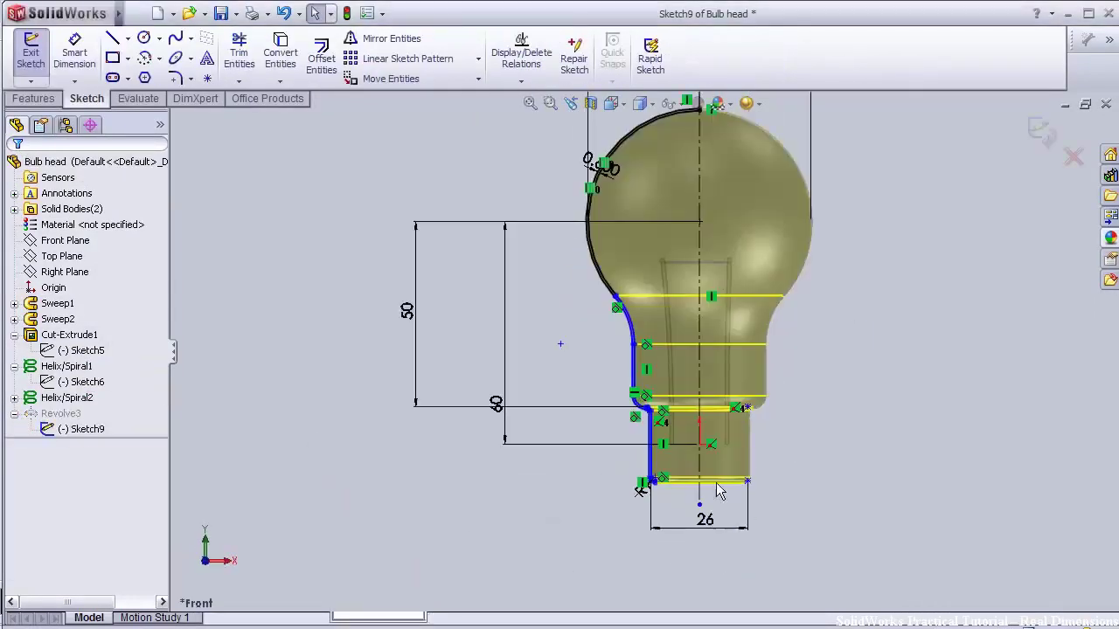
Dimension the short horizontal ledge line between the bulb's shoulder and neck to 3 mm
scroll(720, 486, "down", 4)
scroll(649, 203, "down", 6)
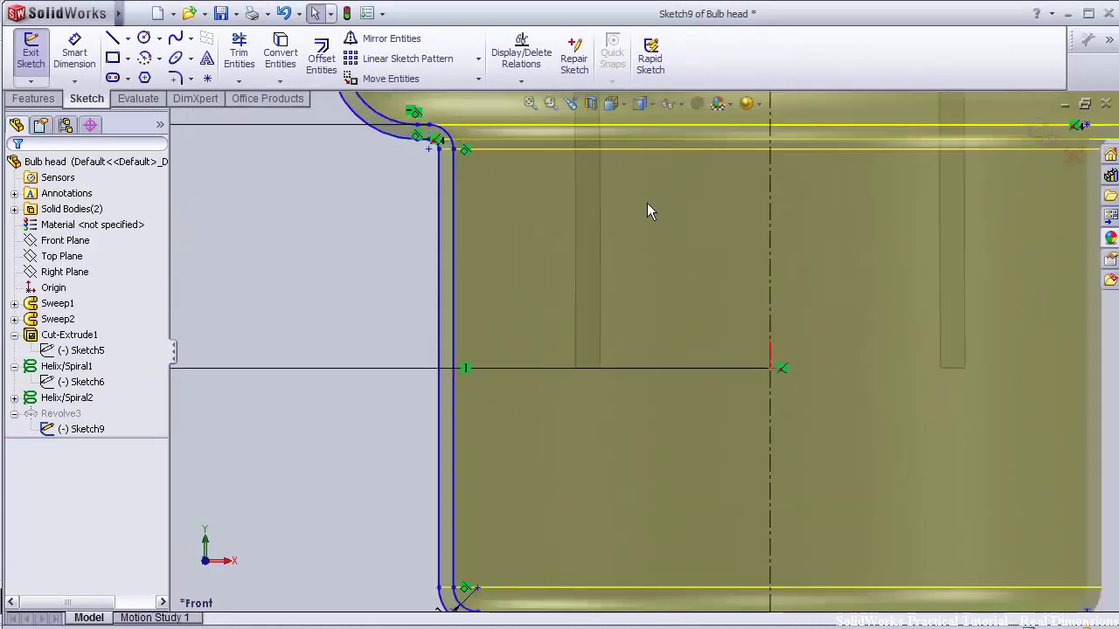
scroll(517, 236, "down", 4)
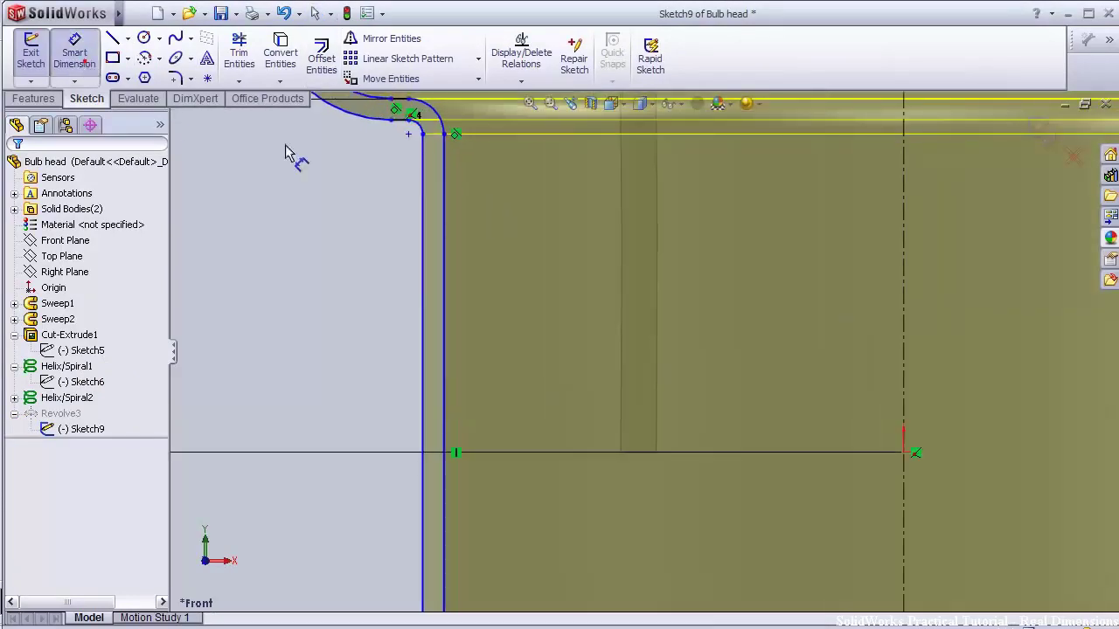
left_click(399, 120)
left_click(397, 166)
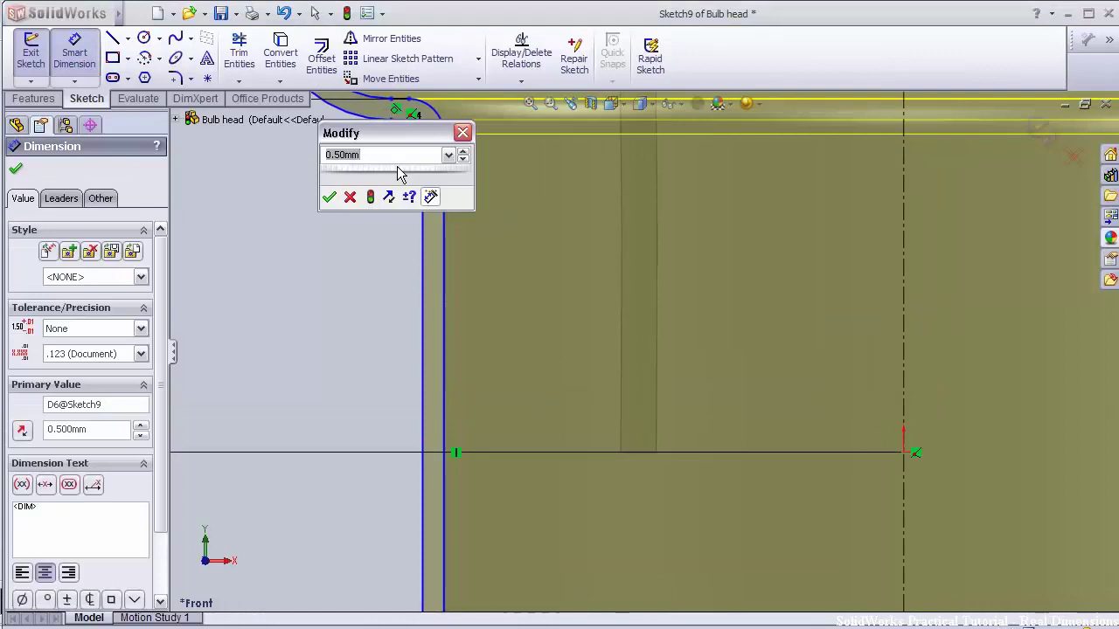
type("3")
key("Return")
Exit the sketch to rebuild the revolved glass, and save the Bulb head part
scroll(399, 170, "up", 8)
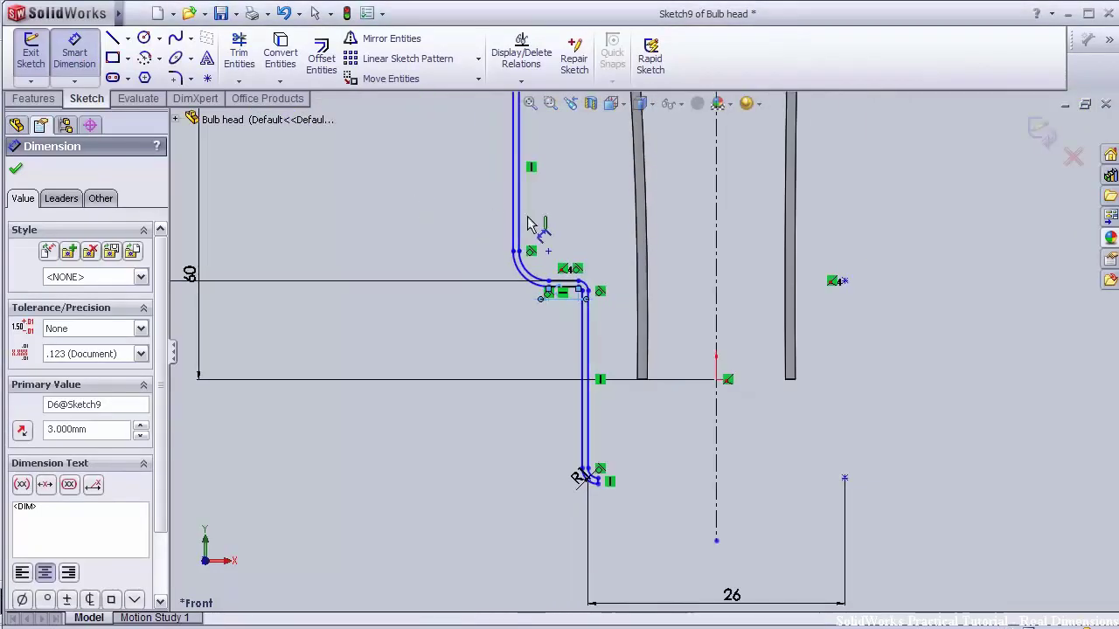
left_click(1034, 132)
scroll(926, 192, "up", 2)
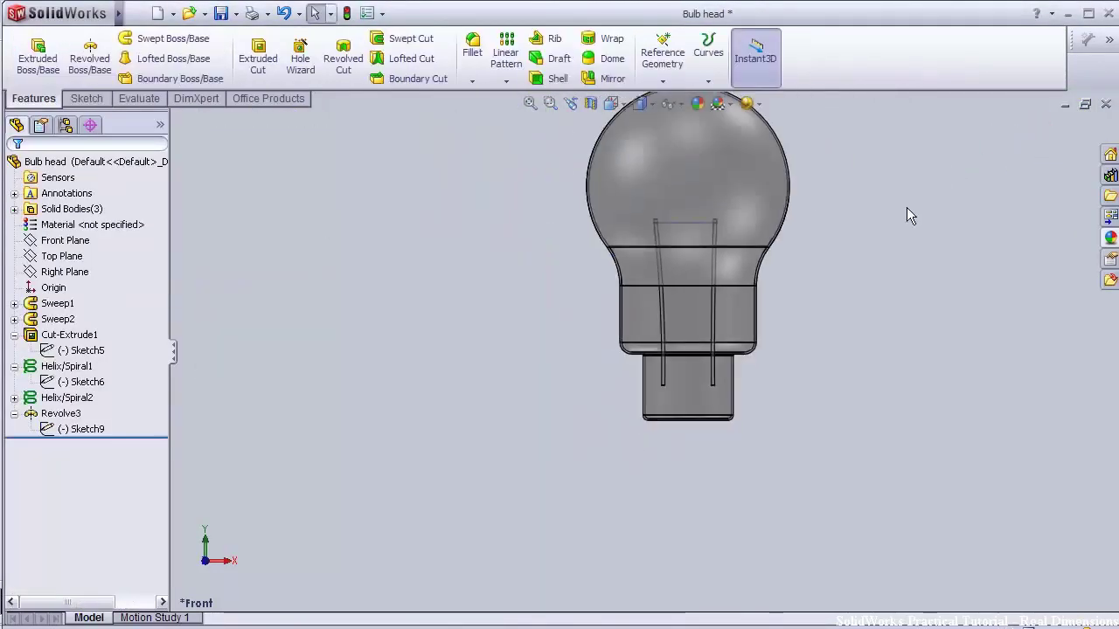
middle_click_drag(907, 208, 918, 94)
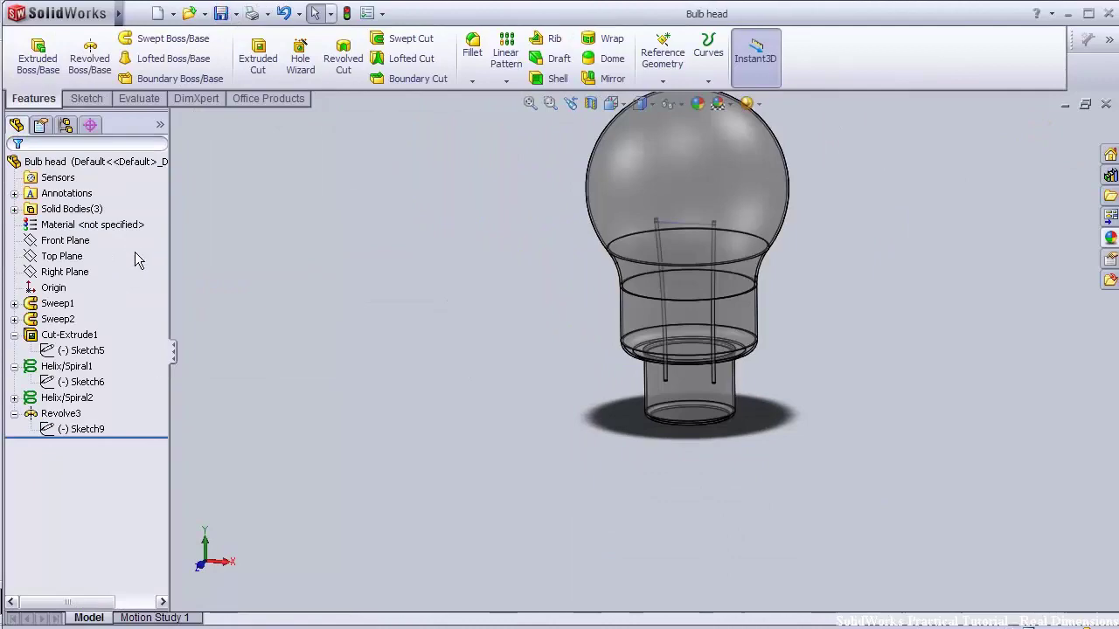
Return to the assembly and slide the threaded base along its axis away from the glass head
key("ctrl+Tab")
scroll(634, 365, "down", 6)
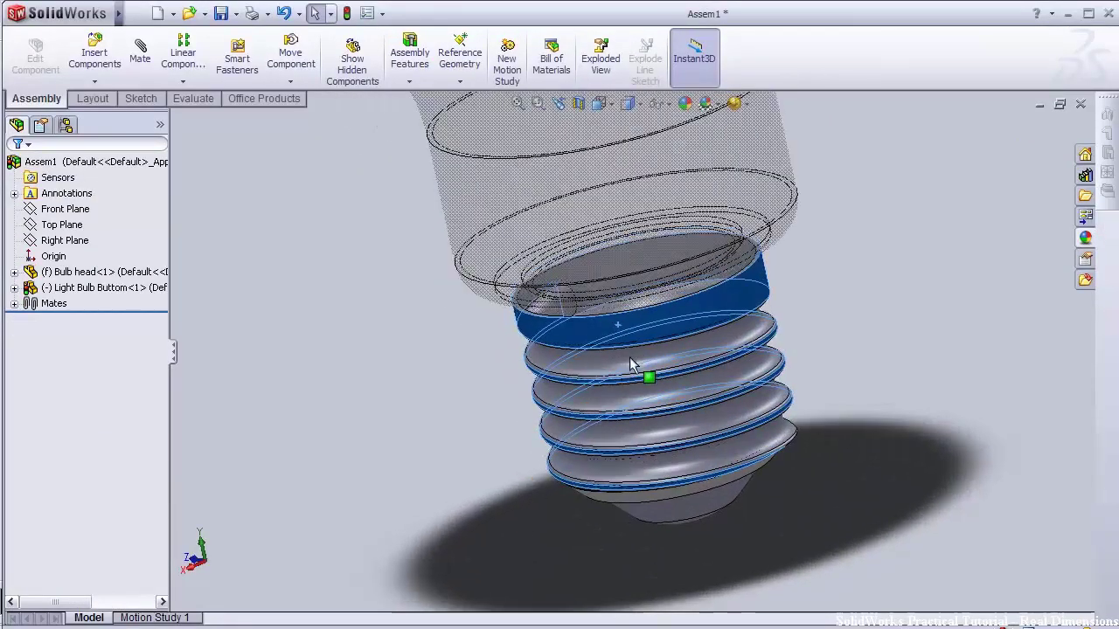
left_click_drag(631, 363, 652, 340)
middle_click_drag(824, 316, 699, 218)
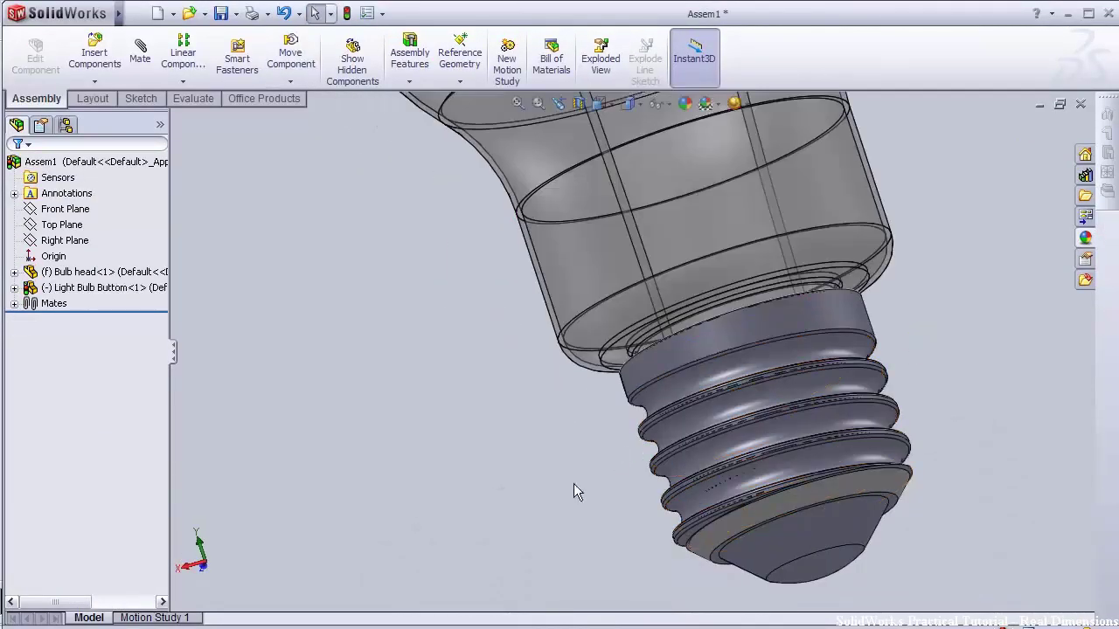
scroll(886, 351, "up", 1)
scroll(889, 337, "down", 2)
scroll(874, 367, "up", 1)
scroll(799, 482, "down", 1)
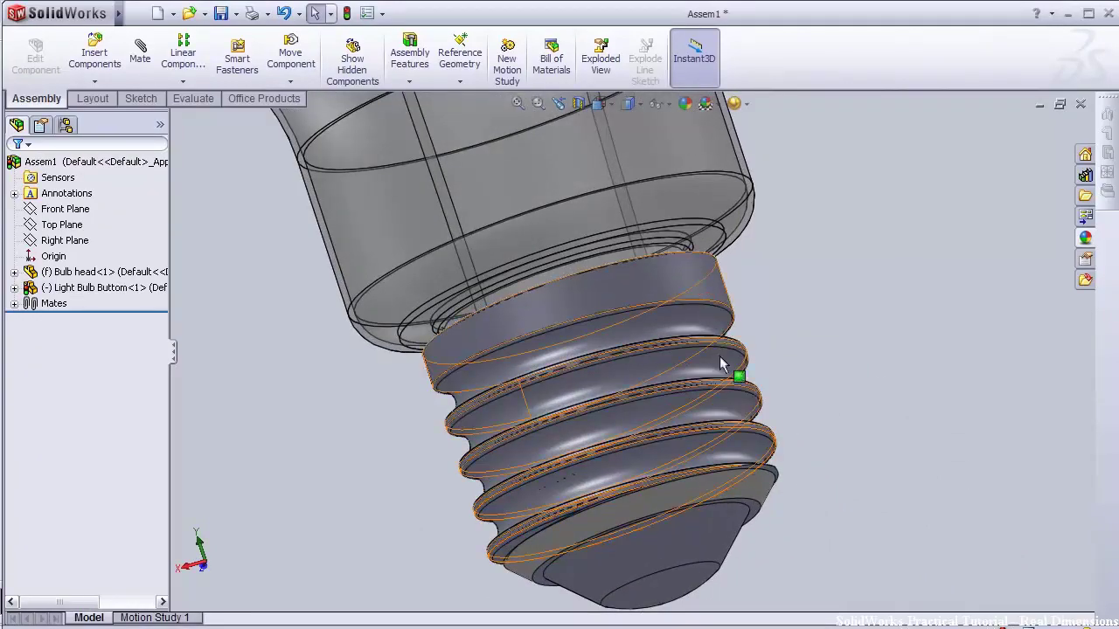
left_click_drag(722, 364, 380, 345)
left_click(326, 425)
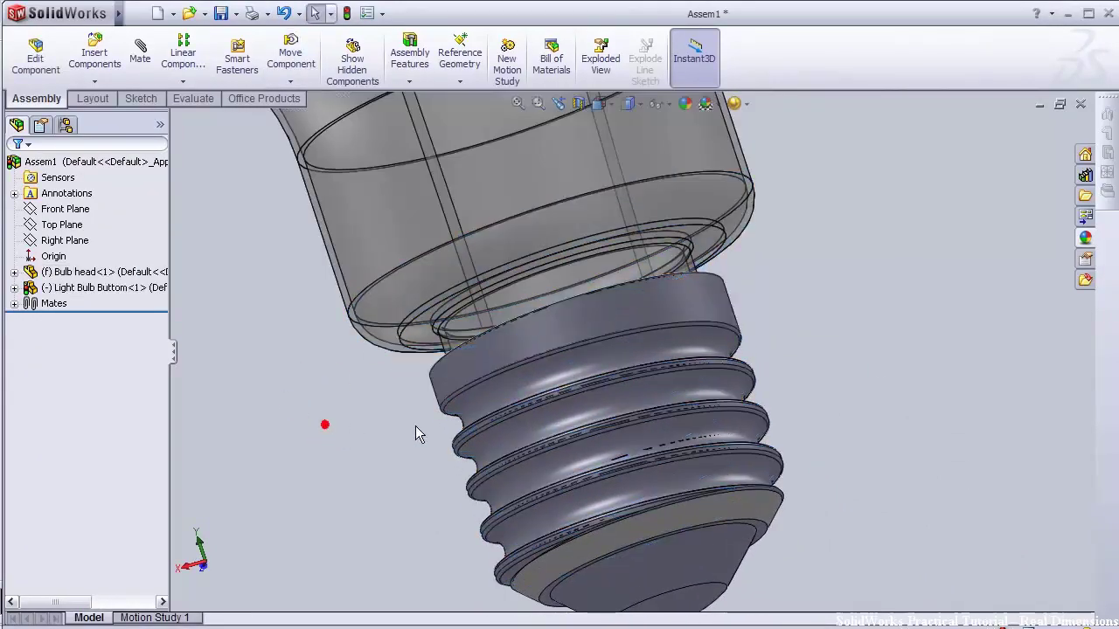
Mate the top rim face of the threaded base coincident with the flat ledge face under the Bulb head
scroll(428, 422, "up", 1)
scroll(515, 397, "down", 1)
scroll(542, 381, "down", 1)
middle_click_drag(774, 194, 857, 294)
scroll(821, 301, "down", 1)
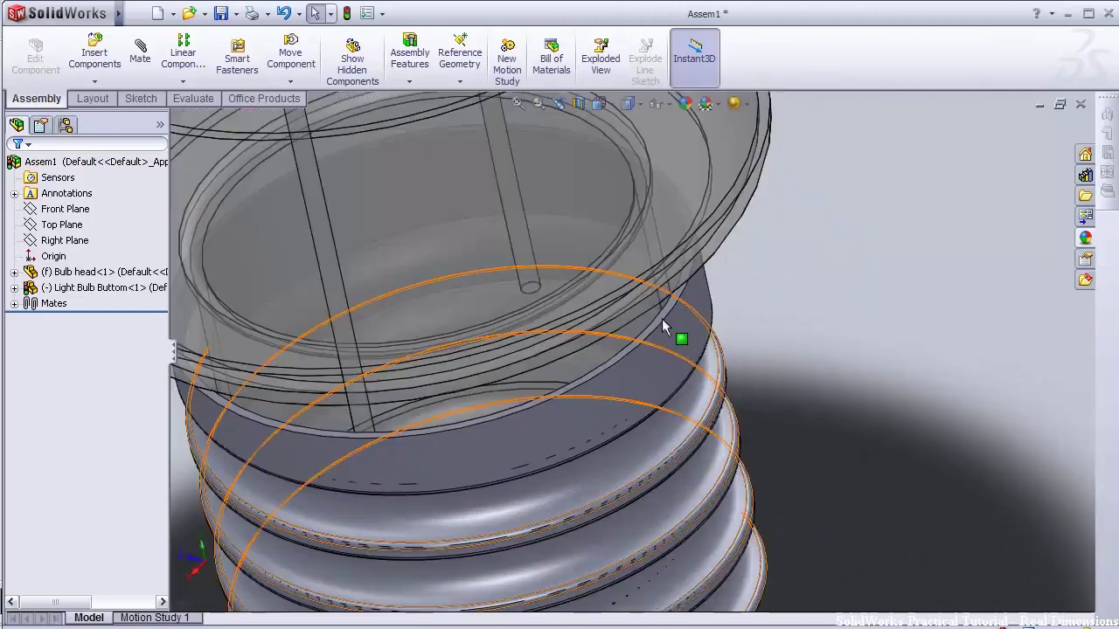
left_click(661, 318)
left_click(807, 220)
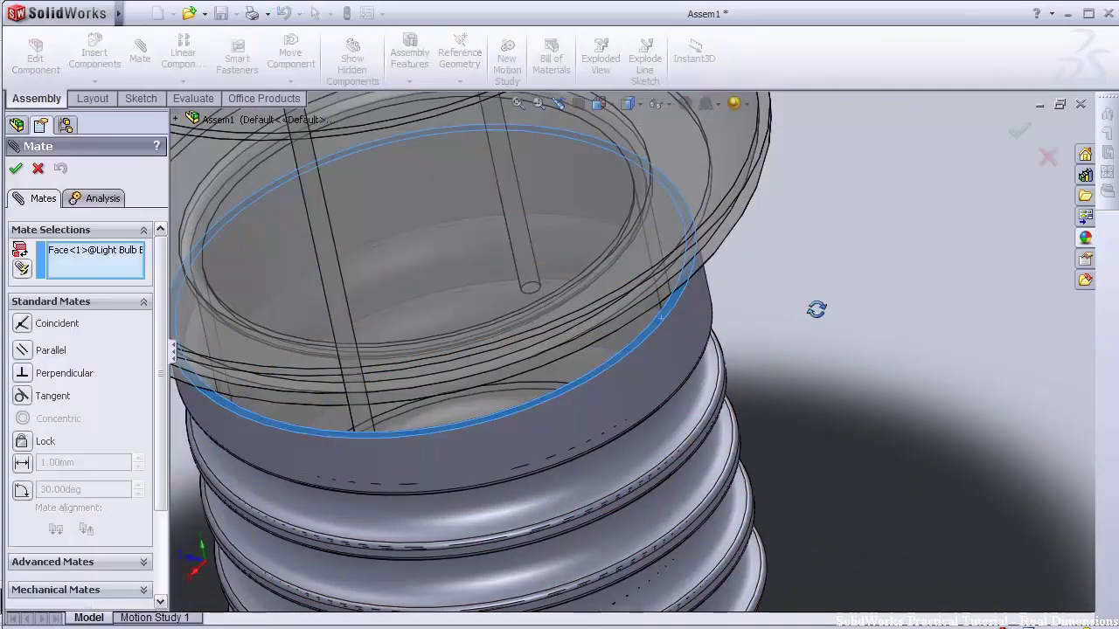
middle_click_drag(816, 309, 725, 189)
scroll(734, 268, "down", 2)
left_click(742, 363)
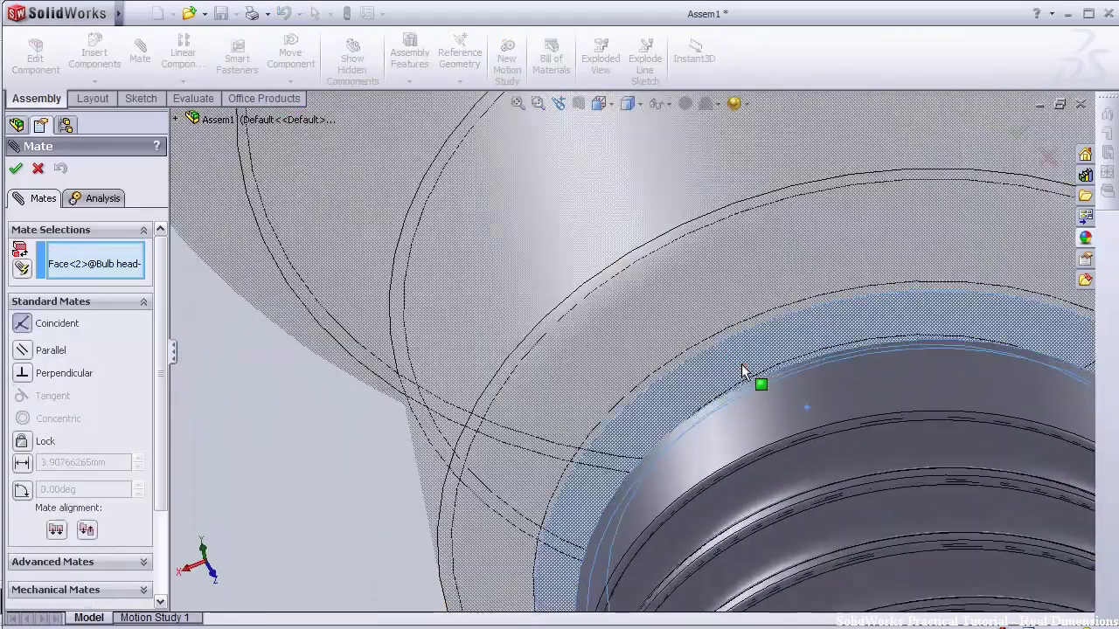
left_click(17, 170)
scroll(904, 370, "up", 2)
left_click(19, 170)
scroll(331, 301, "up", 1)
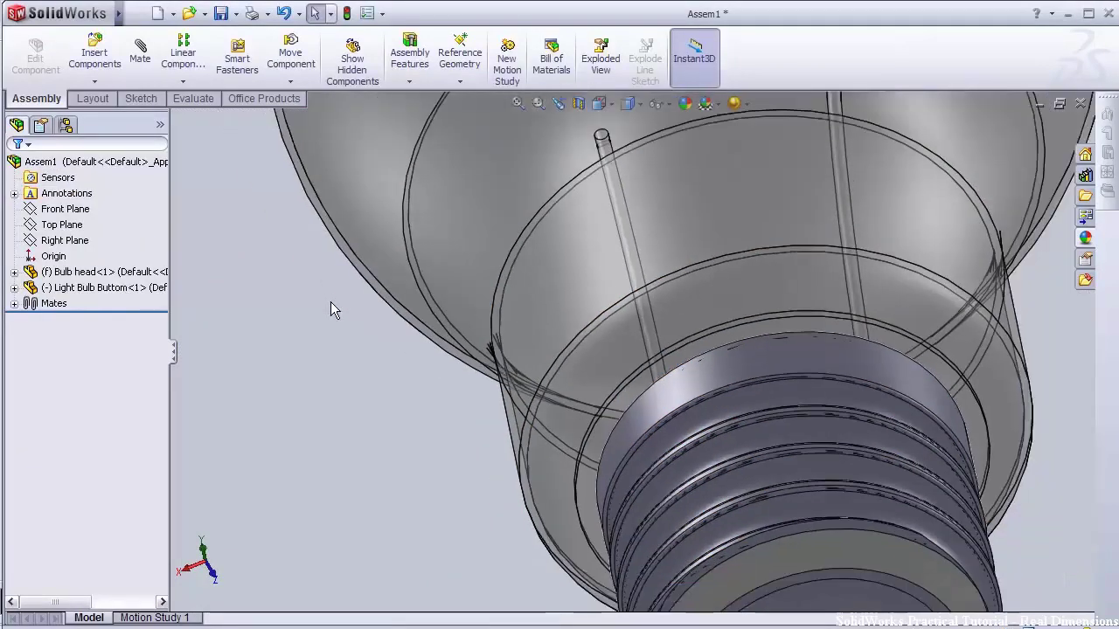
Examine the assembled bulb from several sides to check how the threaded base fits the glass head
scroll(331, 301, "up", 2)
middle_click_drag(330, 302, 474, 394)
scroll(479, 394, "up", 2)
scroll(517, 396, "down", 2)
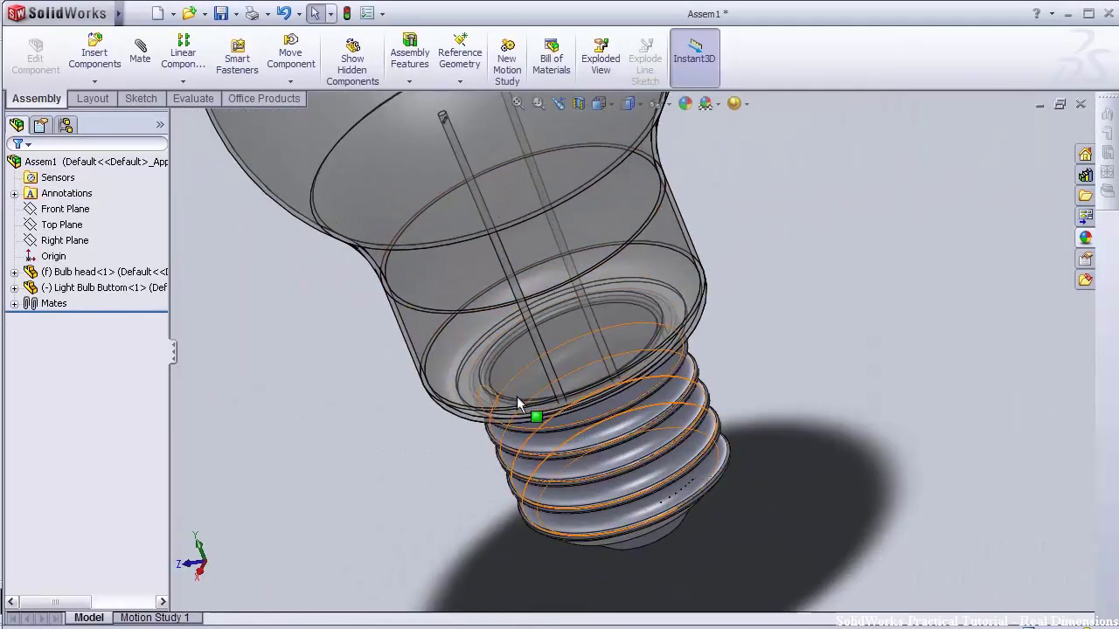
scroll(362, 382, "up", 2)
scroll(430, 320, "up", 2)
middle_click_drag(429, 320, 748, 267)
scroll(604, 321, "down", 3)
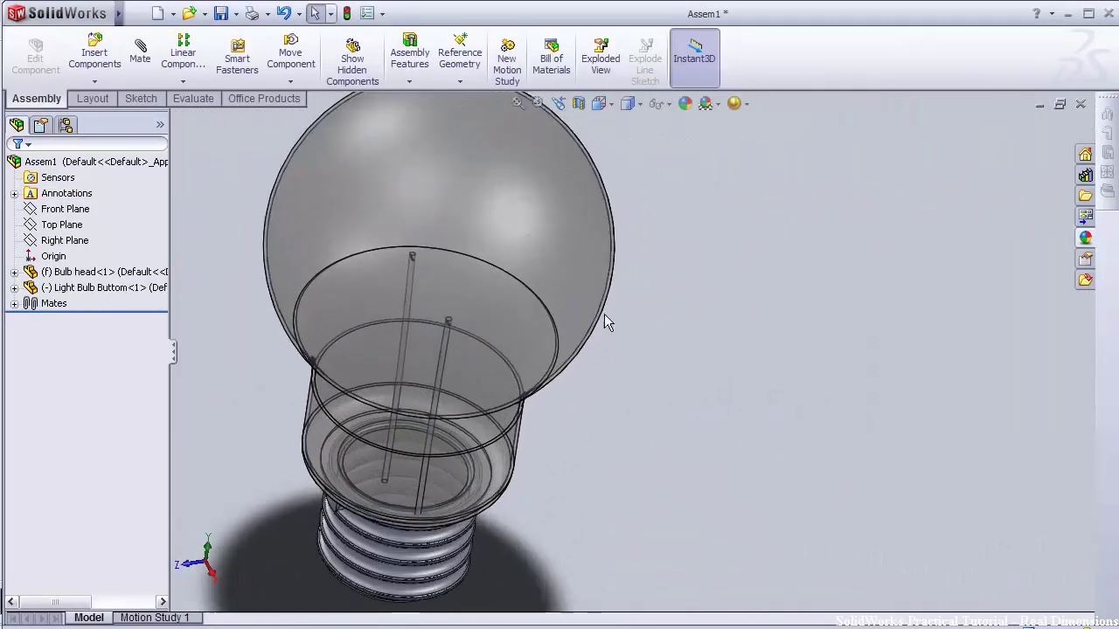
middle_click_drag(604, 314, 537, 310)
scroll(529, 513, "up", 1)
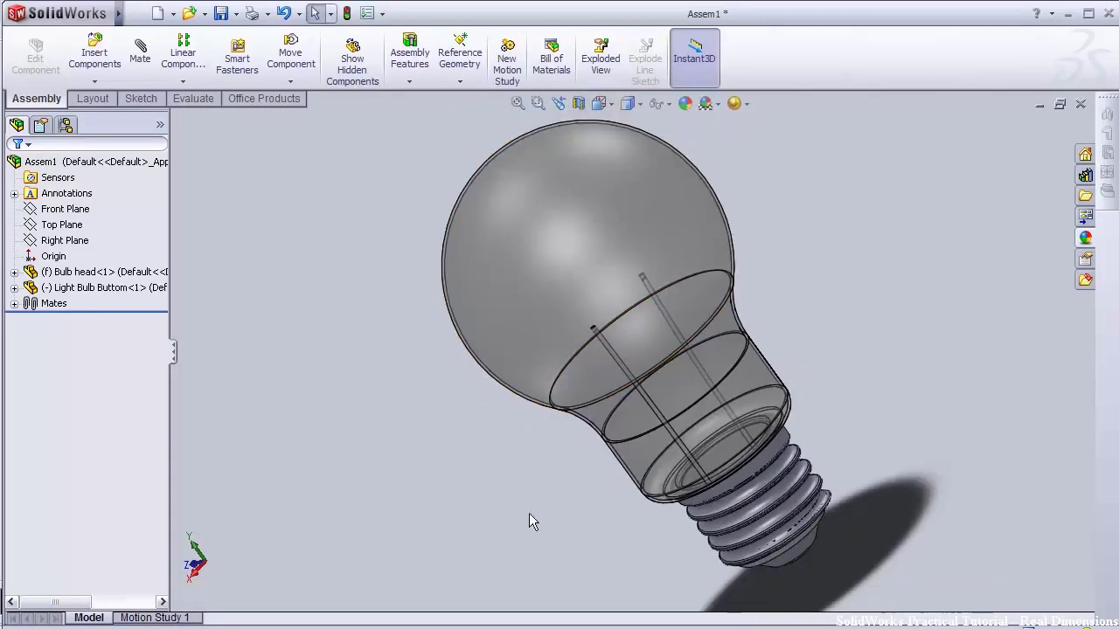
middle_click_drag(594, 446, 768, 394)
scroll(640, 458, "up", 2)
middle_click_drag(636, 467, 542, 473)
scroll(542, 471, "down", 1)
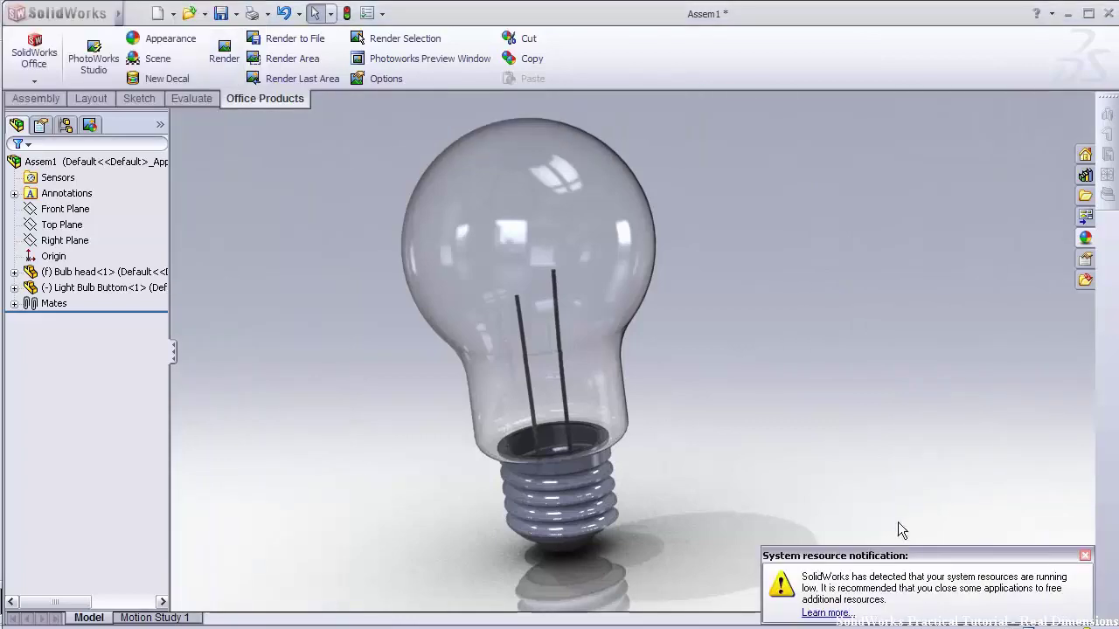
Dismiss the system resource notification over the rendered bulb
left_click(1085, 556)
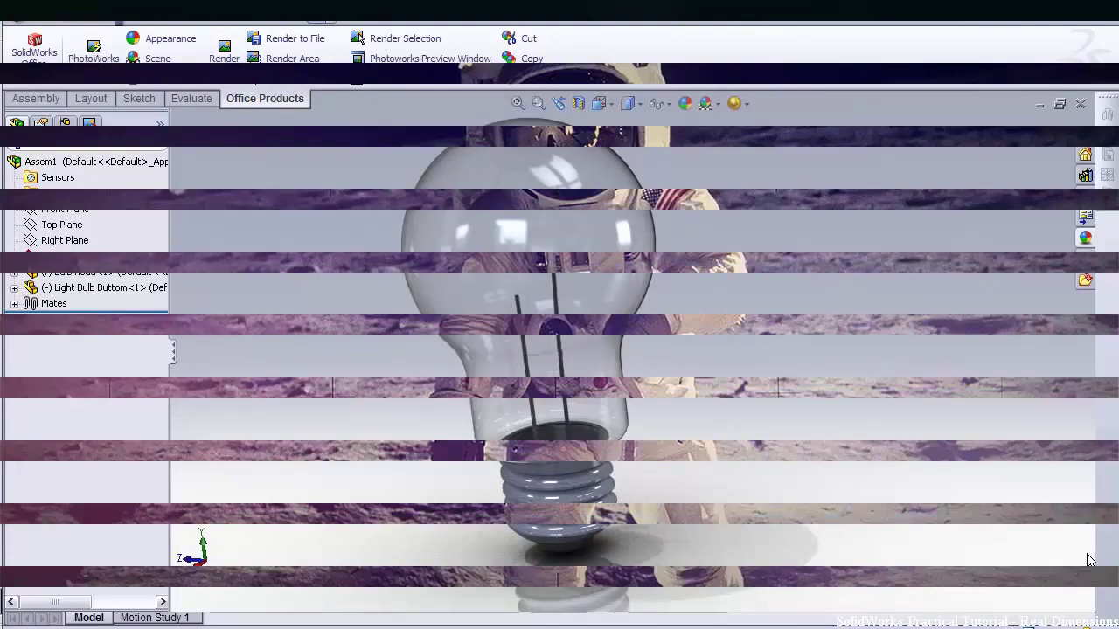